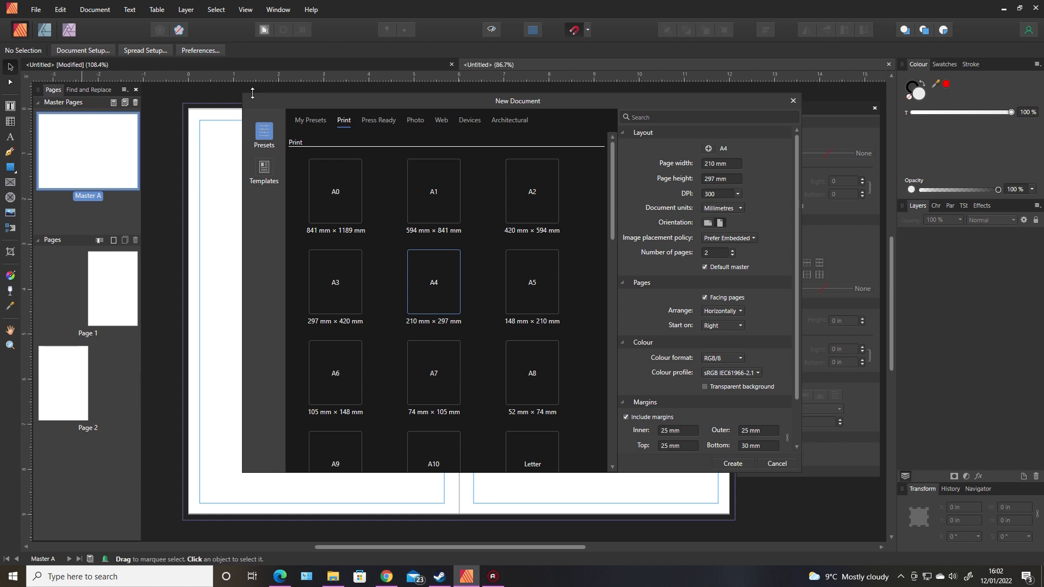
Set the document units to inches and the page size to 6 × 9 in.
left_click(734, 209)
left_click(722, 258)
left_click(728, 162)
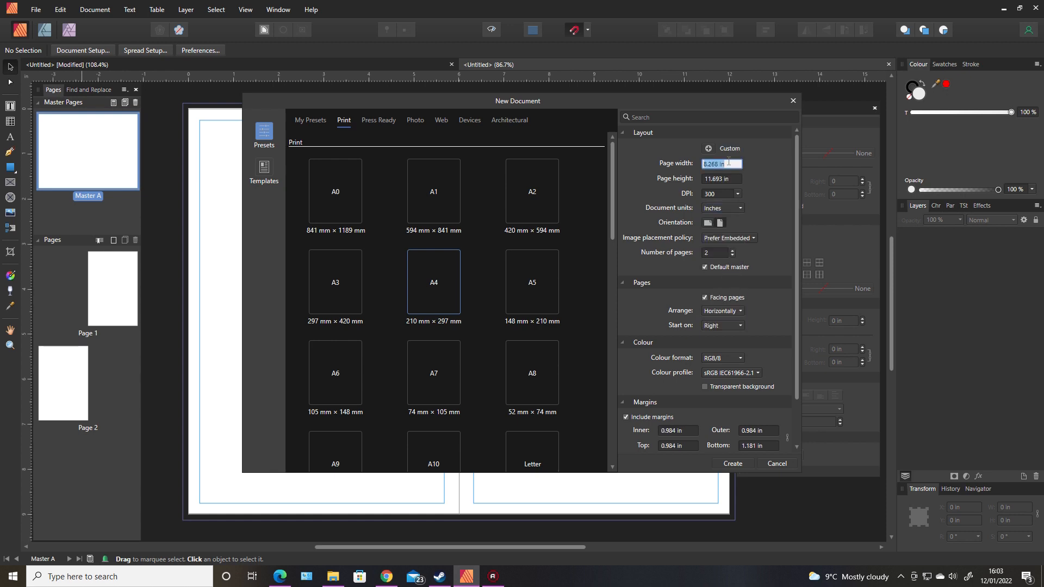
type("6")
left_click(728, 178)
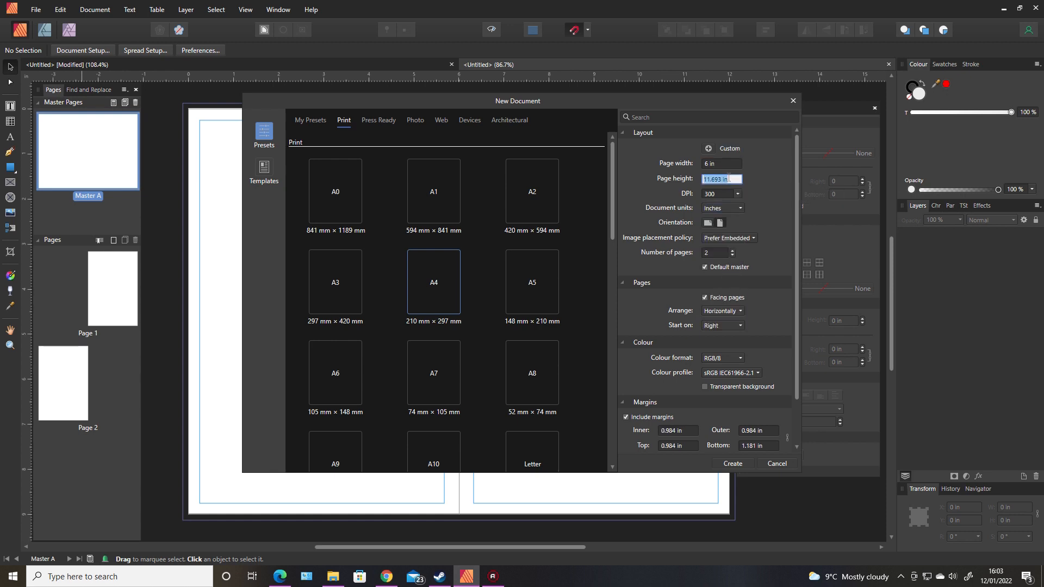
type("9")
Set margins to 0.325 in inner and 0.25 in outer, top and bottom.
scroll(796, 295, "down", 2)
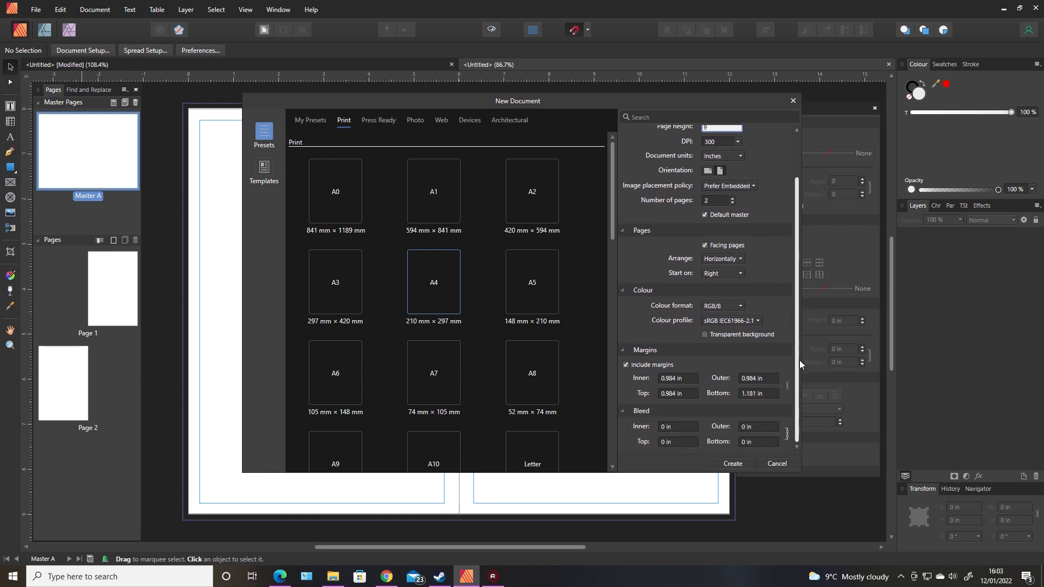
left_click(684, 379)
key("BackSpace")
type(".325")
key("Tab")
type(".25")
key("Tab")
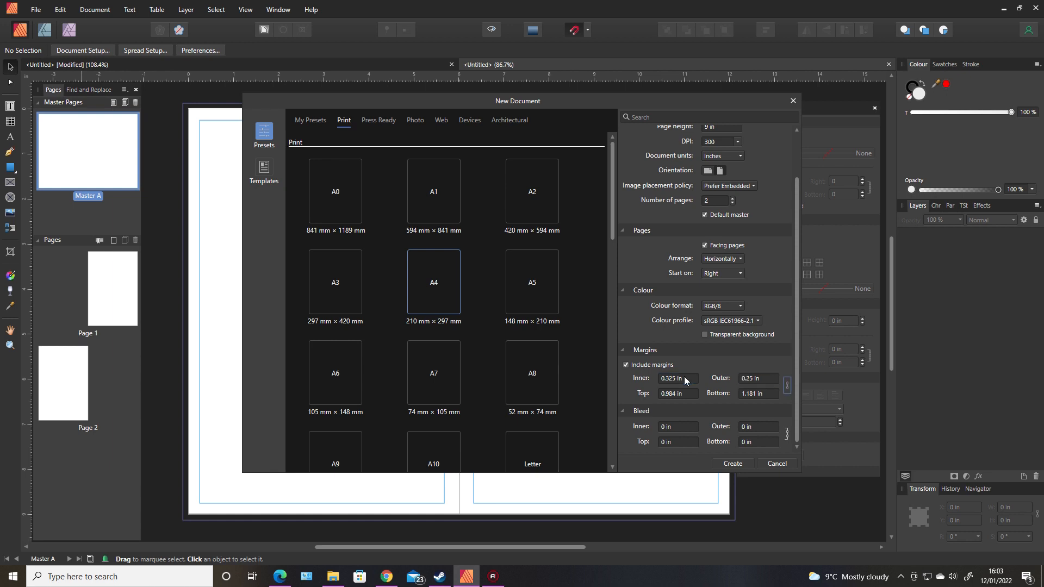
key("Tab")
type(".25")
key("Tab")
type("25")
key("Tab")
Add a 0.125 in bleed on all sides and create the document.
left_click(674, 426)
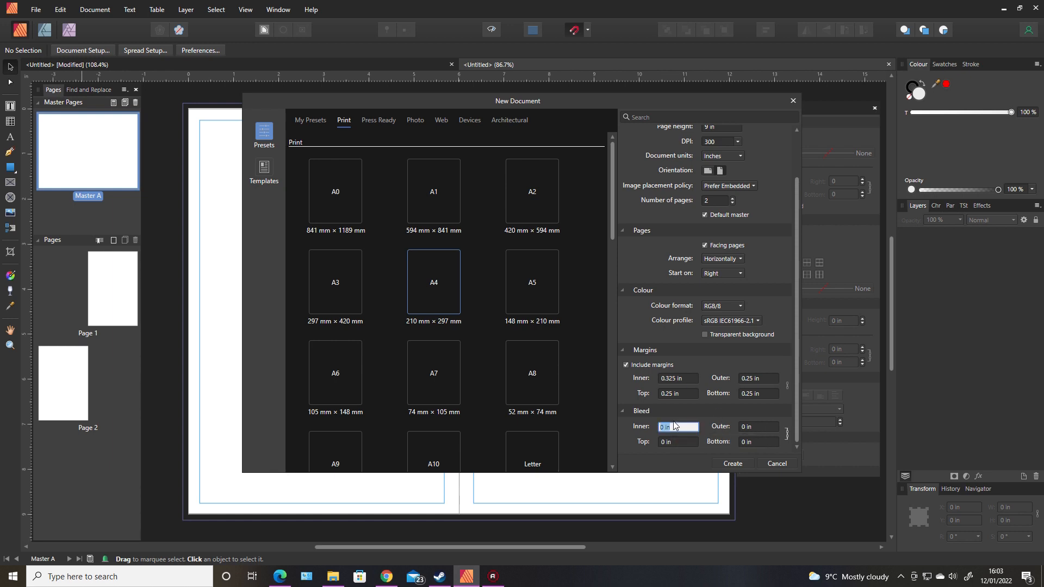
type(".125")
key("Tab")
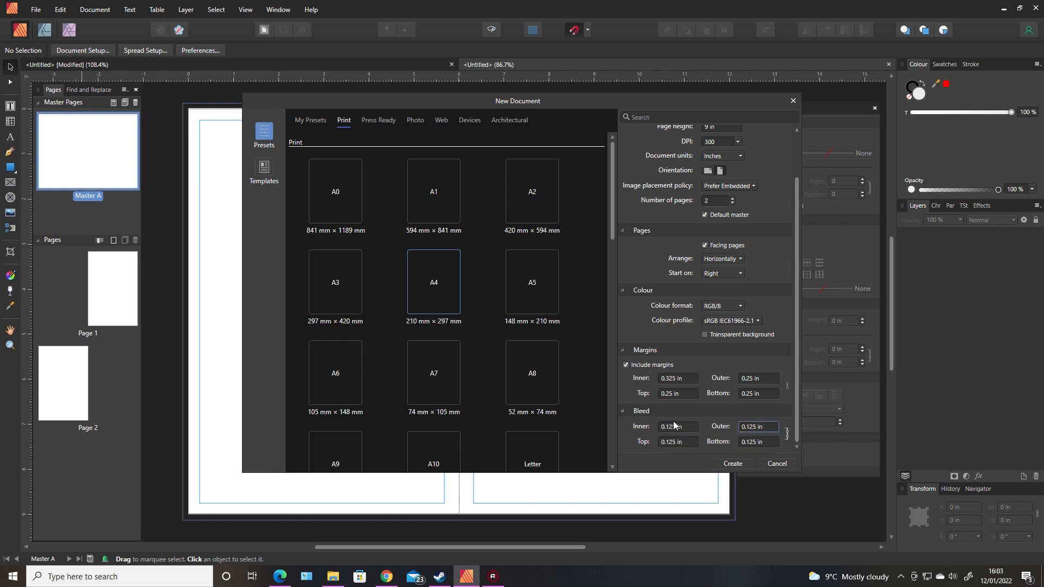
left_click(733, 463)
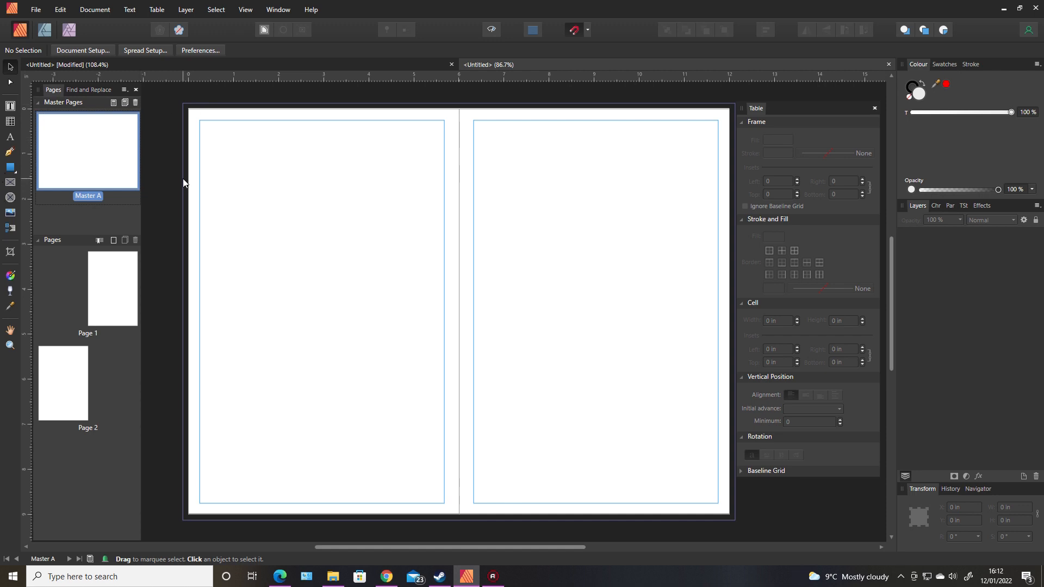
Draw a table at the left page edge, stretch it to full page height, and set 1.2 in cell width.
left_click(10, 122)
left_click_drag(184, 104, 214, 187)
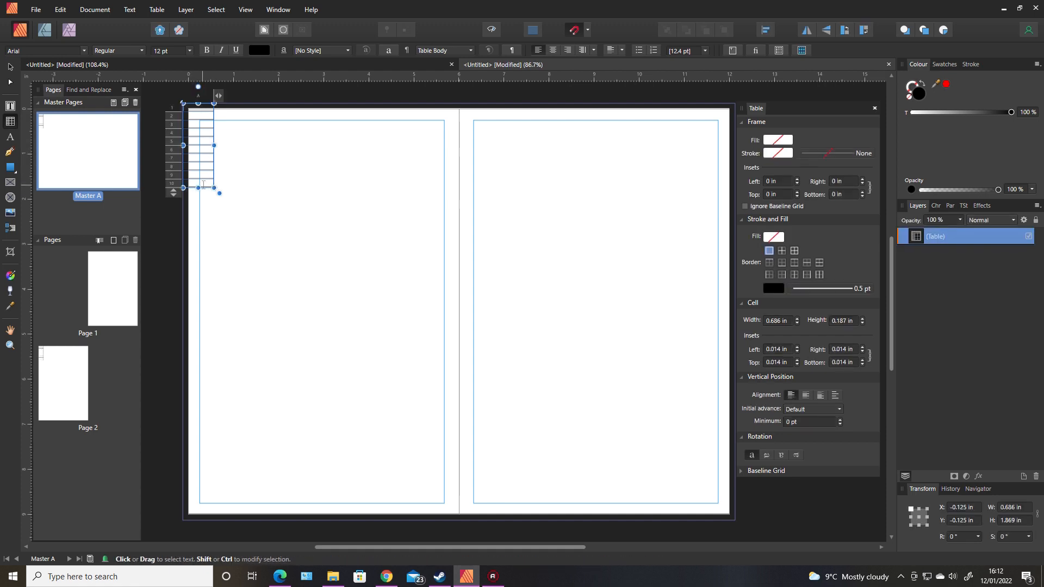
left_click_drag(198, 189, 206, 520)
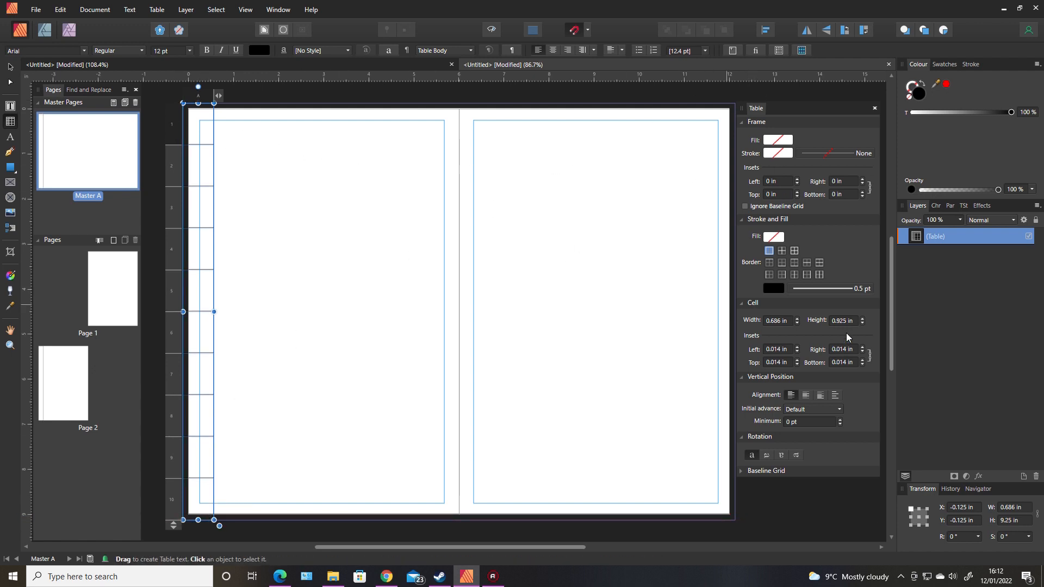
left_click(778, 322)
type("1.2")
key("Return")
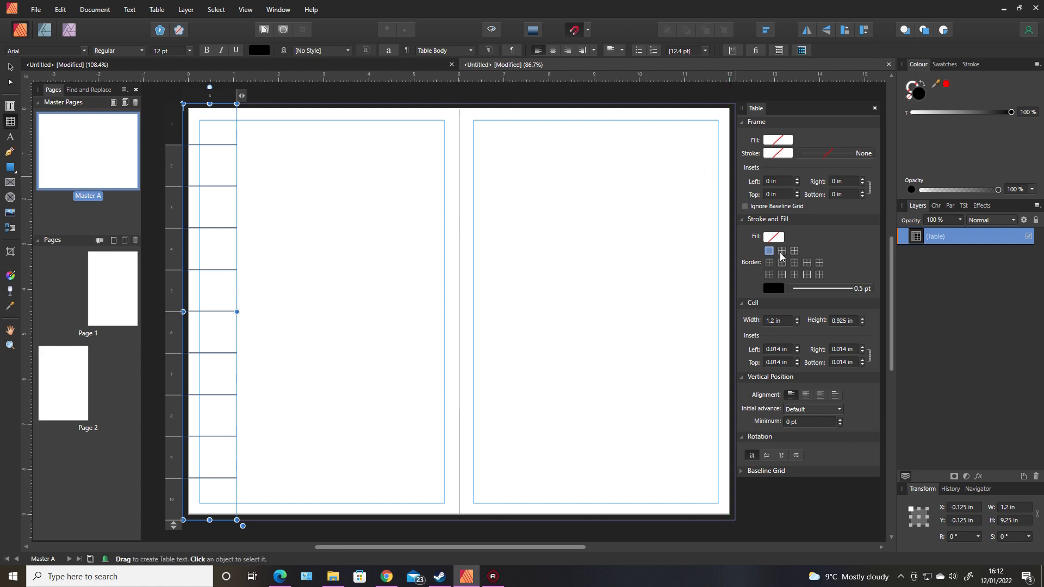
Select the table column and set the inner horizontal border colour to None.
left_click(12, 68)
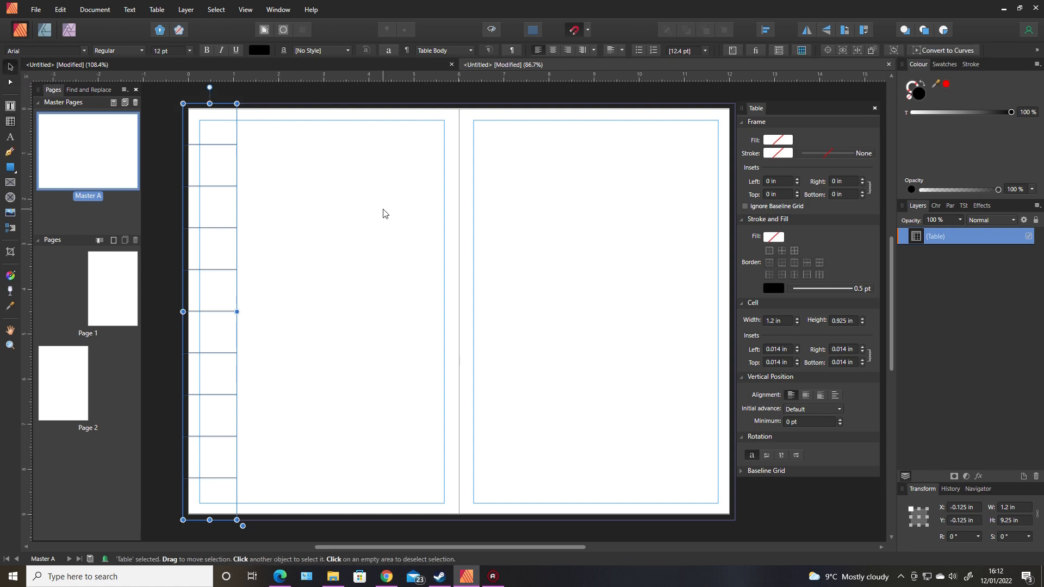
left_click(384, 213)
left_click(218, 151)
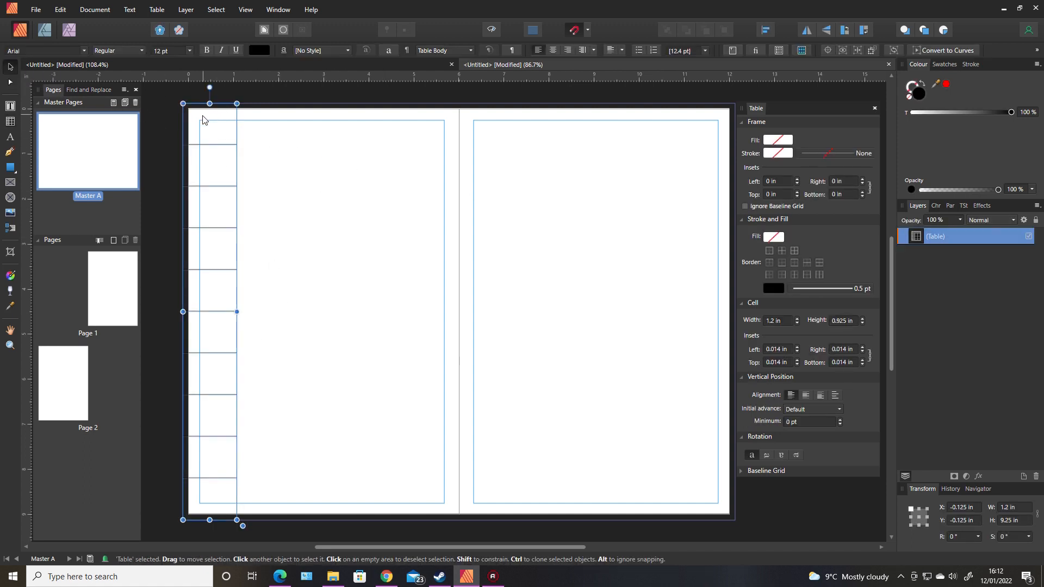
double_click(203, 120)
left_click(200, 99)
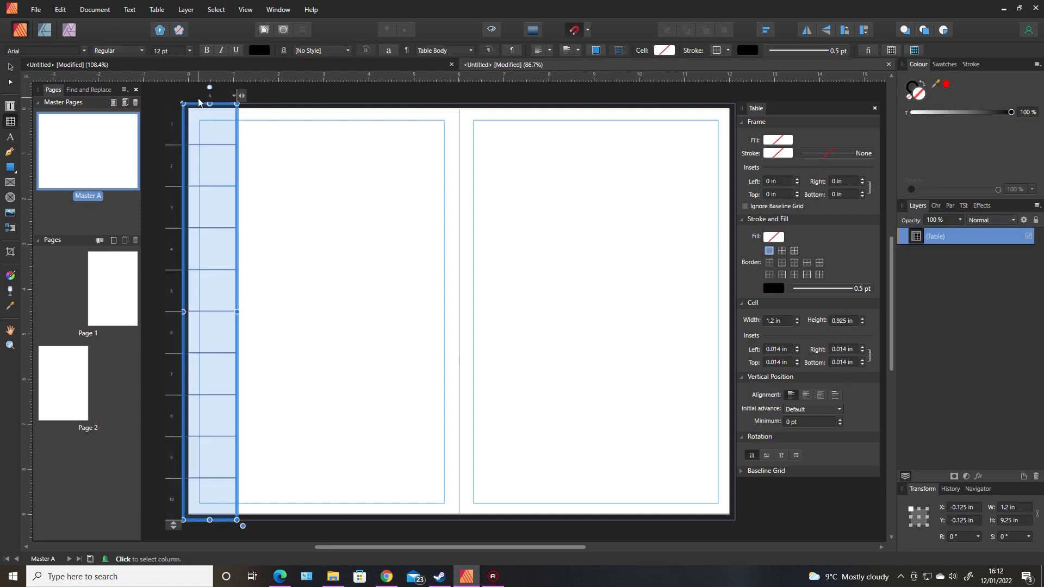
left_click(774, 289)
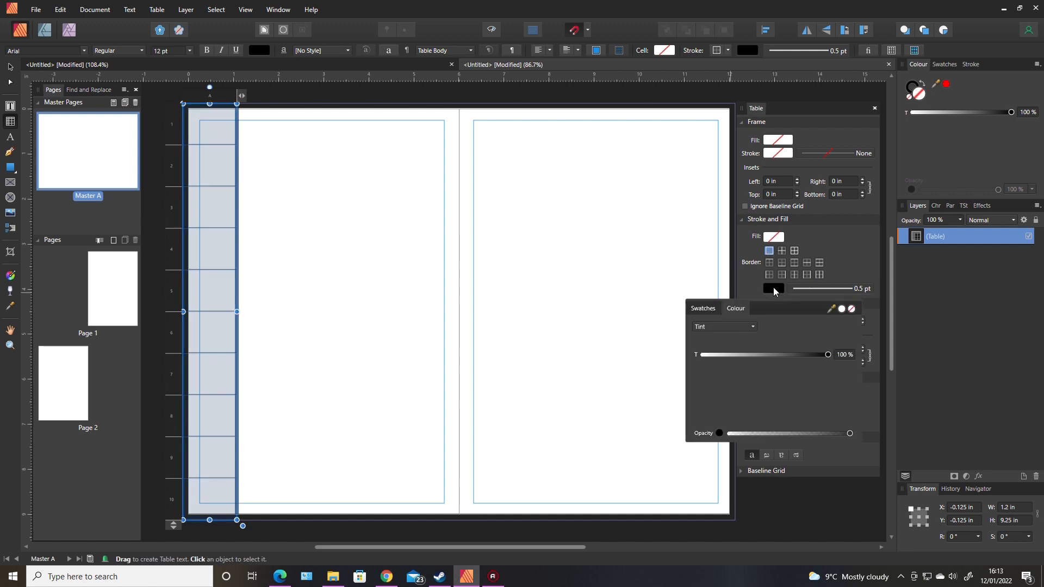
left_click(851, 309)
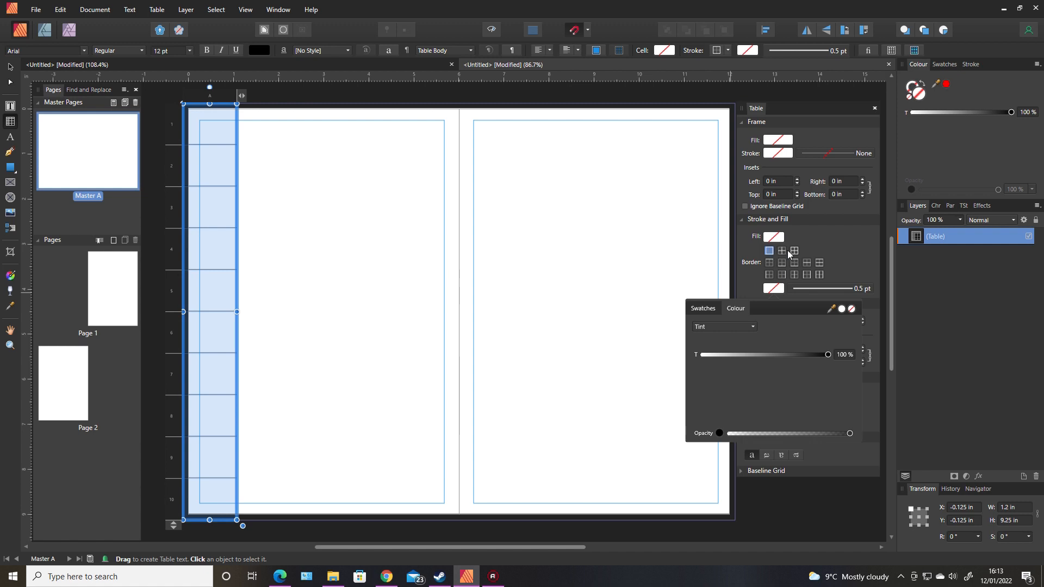
left_click(819, 263)
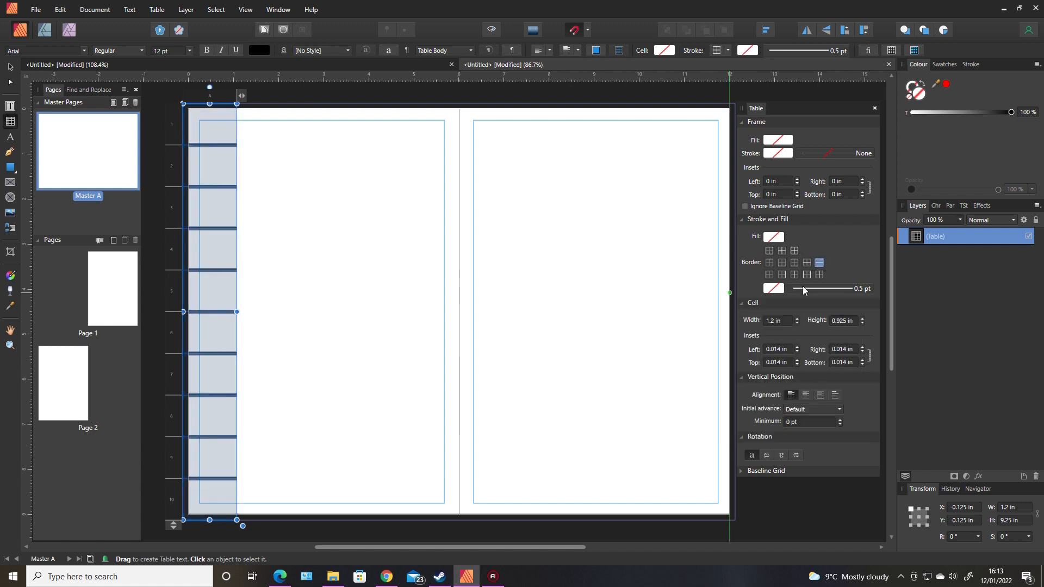
left_click(782, 292)
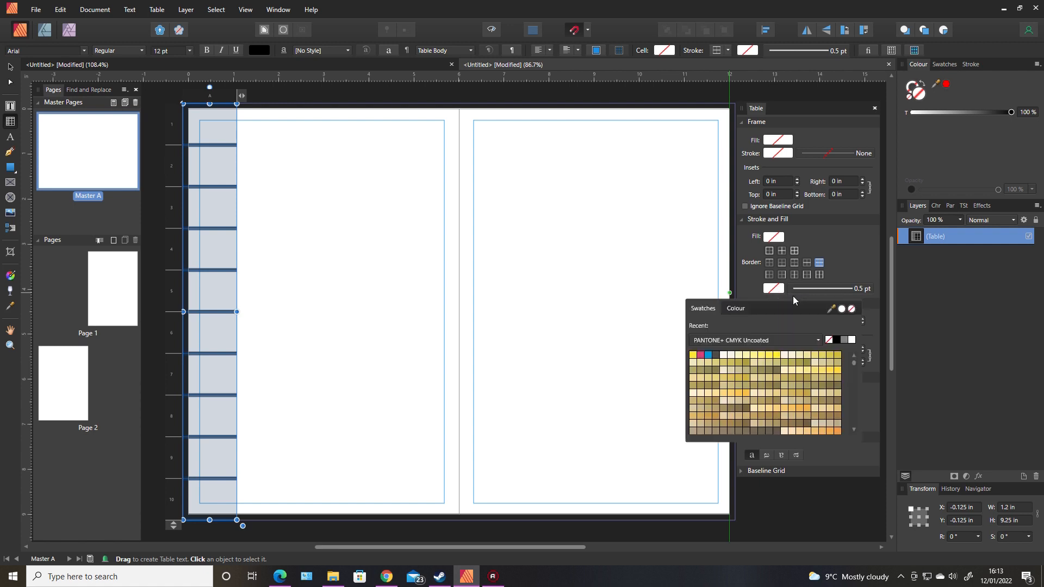
left_click(851, 309)
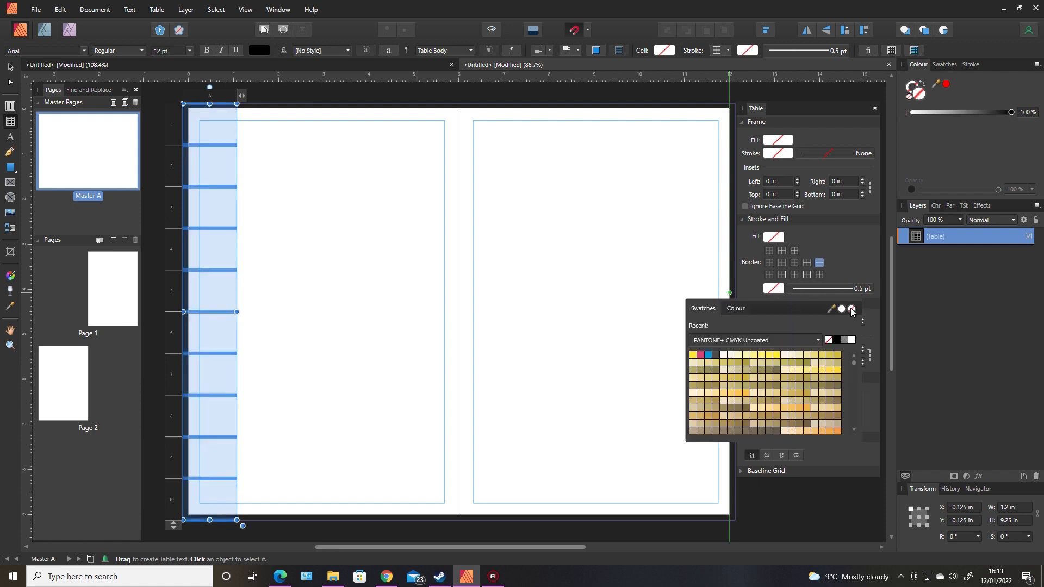
left_click(658, 279)
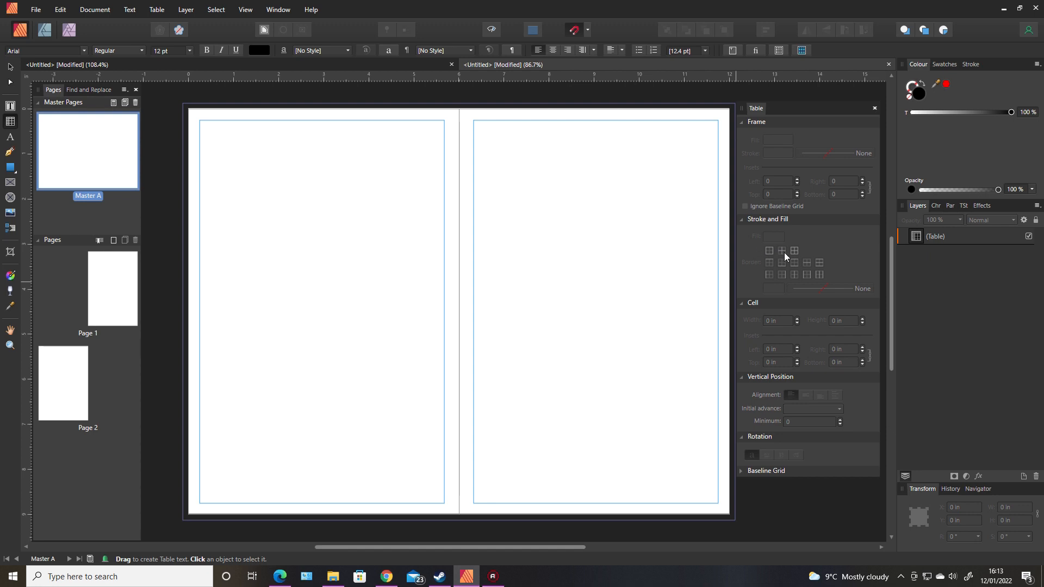
Review the table's border line style settings and reselect its left column.
left_click(237, 213)
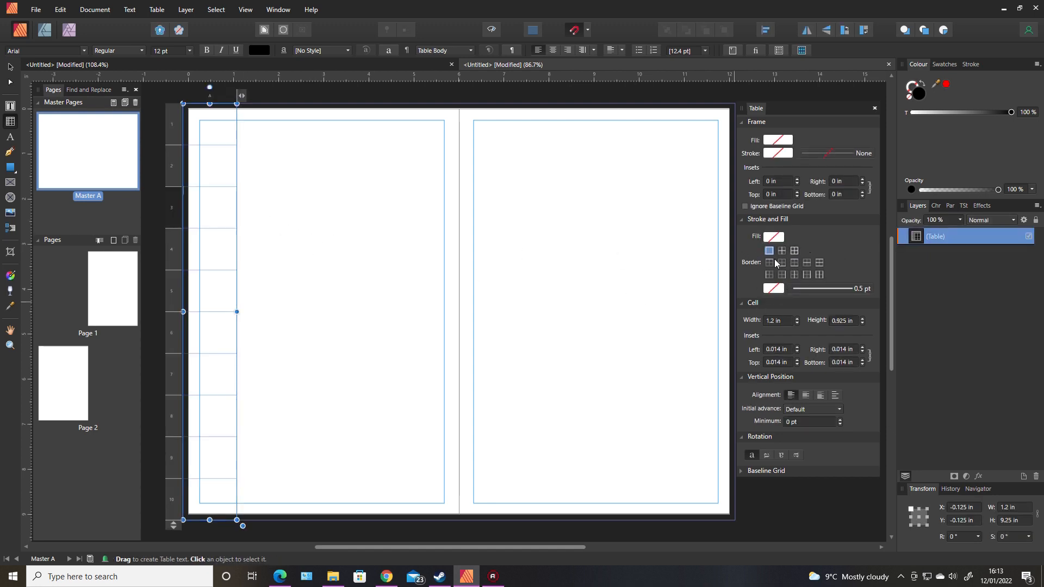
left_click(775, 291)
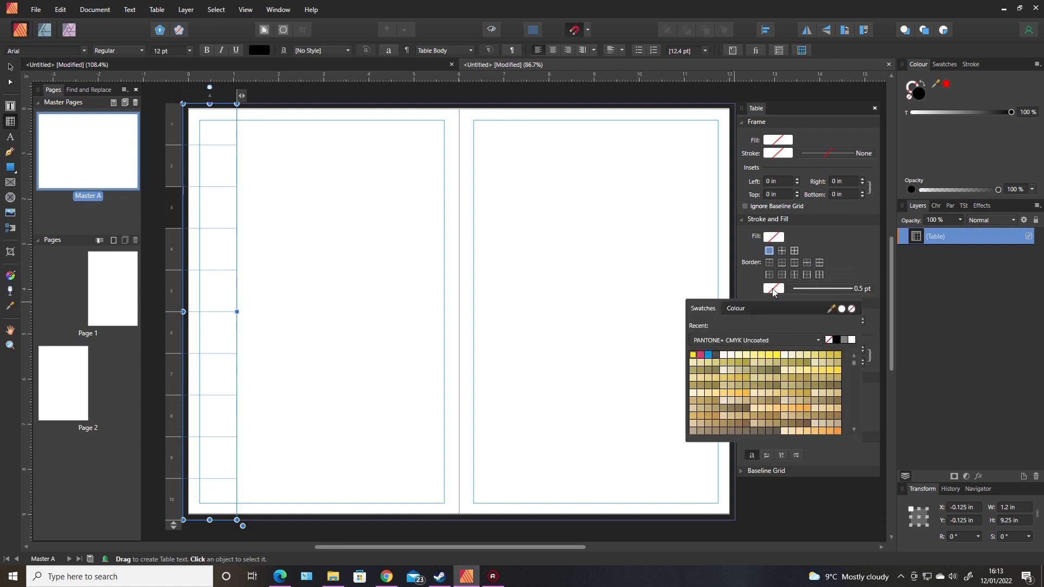
left_click(841, 288)
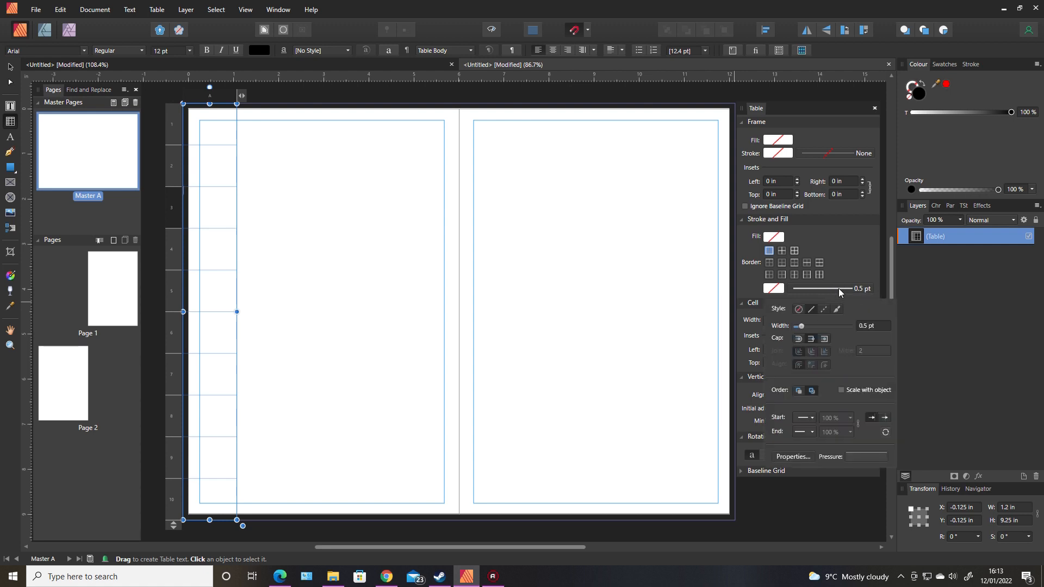
left_click(853, 257)
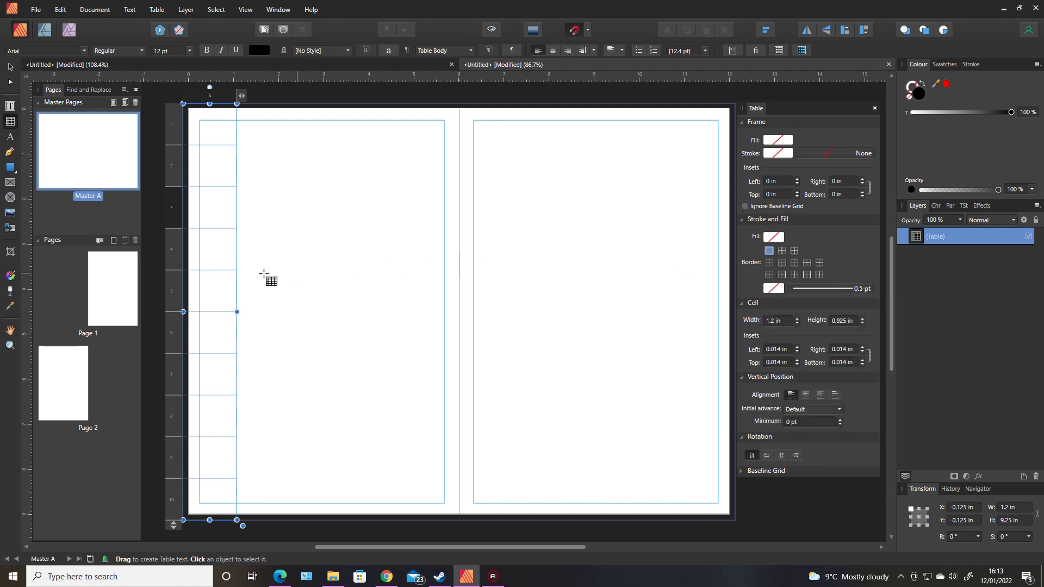
left_click(226, 275)
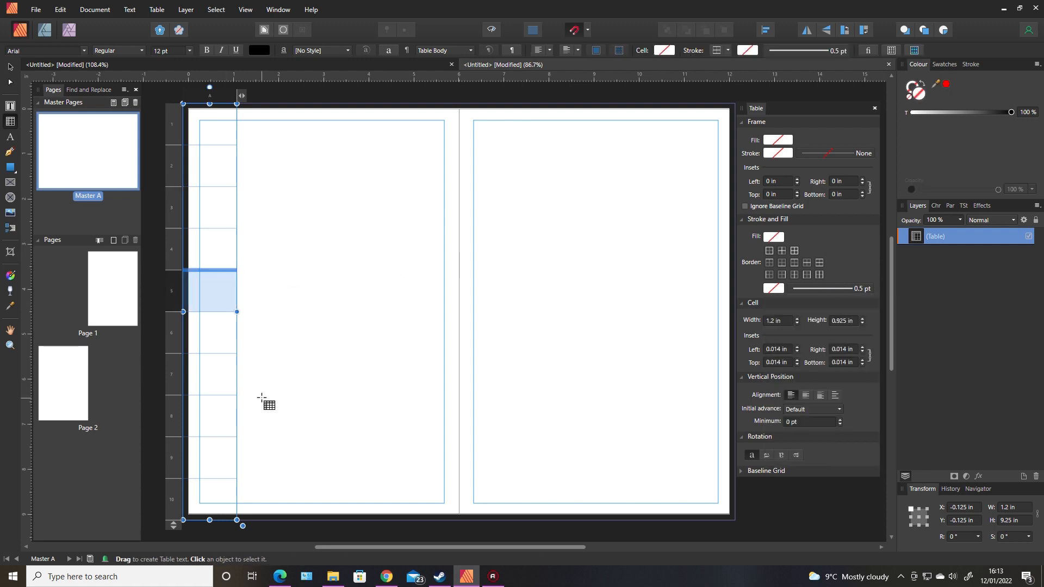
left_click(223, 164)
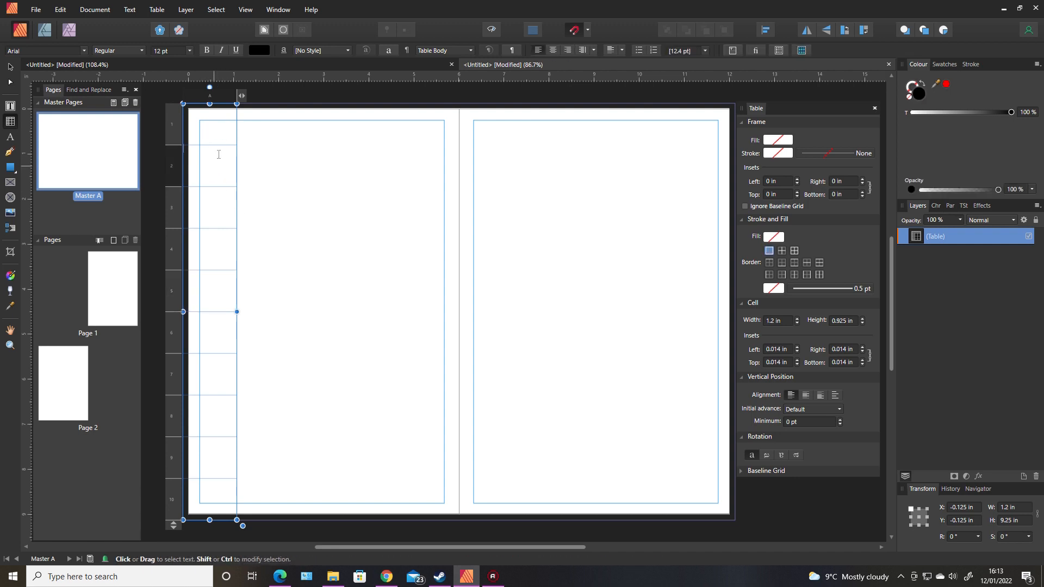
left_click(198, 102)
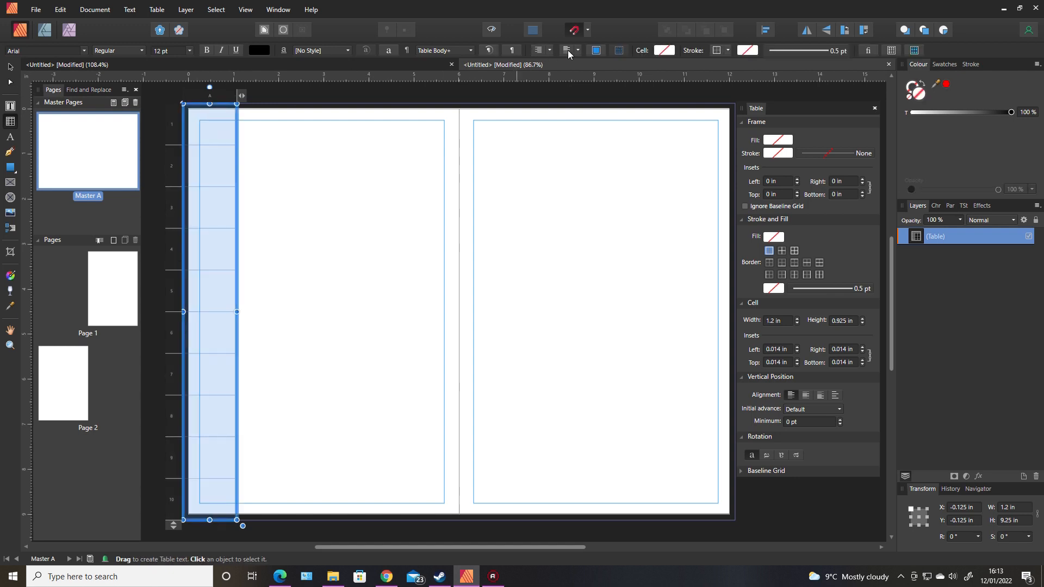
Format the row 2 cell label as white 30 pt text.
left_click(221, 160)
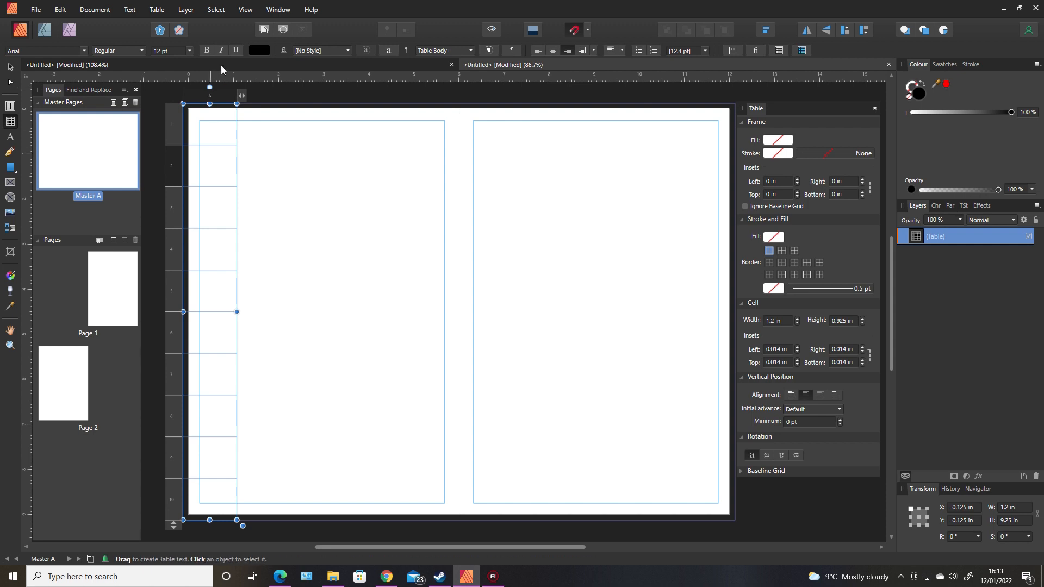
left_click(257, 51)
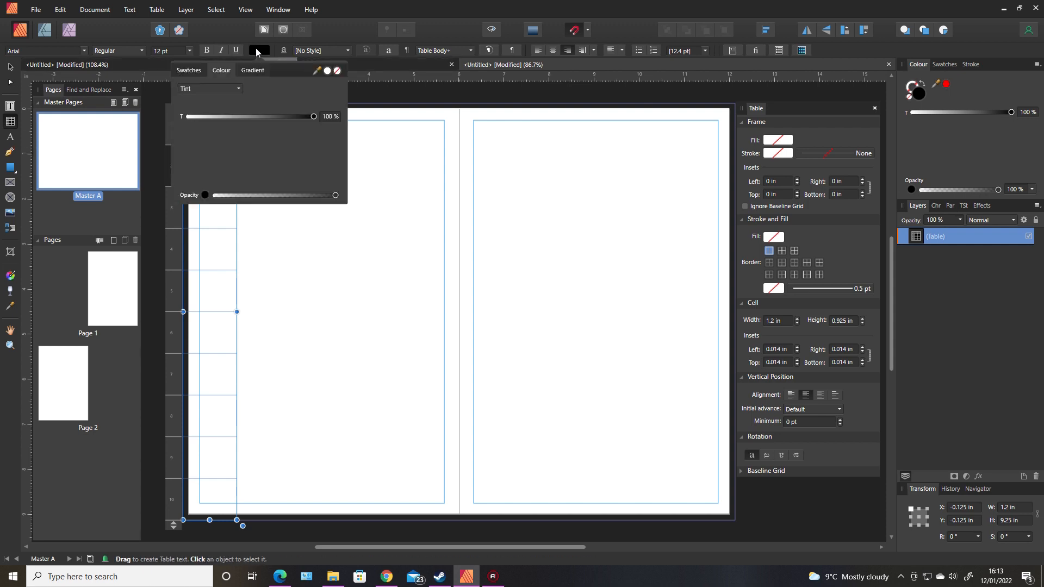
left_click(326, 71)
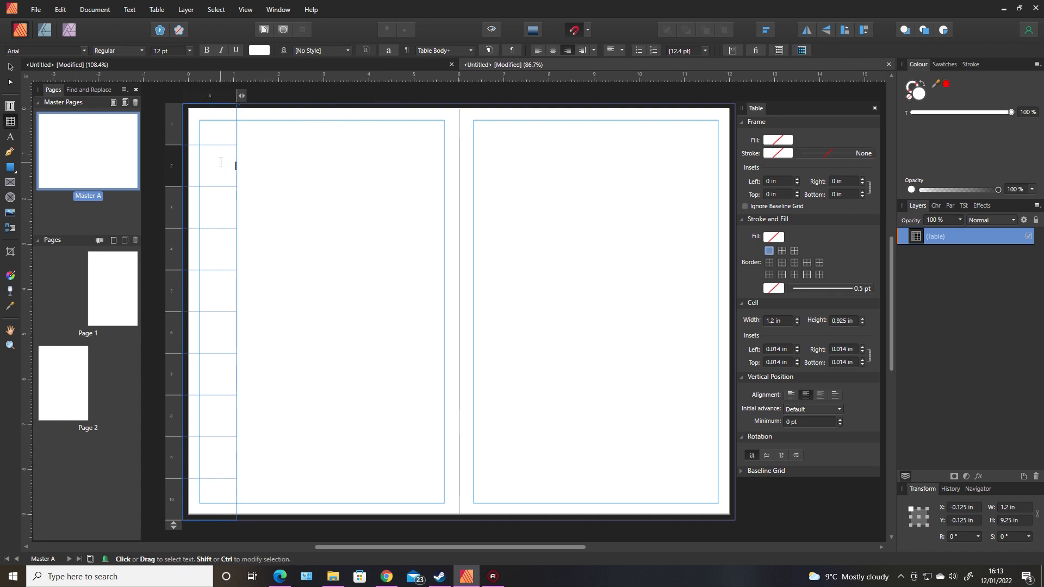
left_click(188, 51)
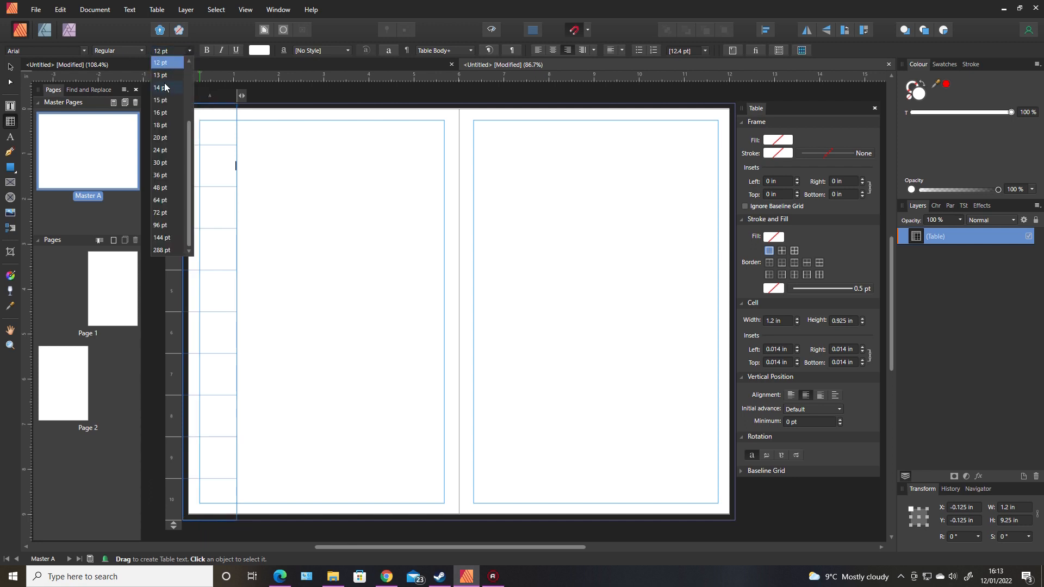
left_click(160, 162)
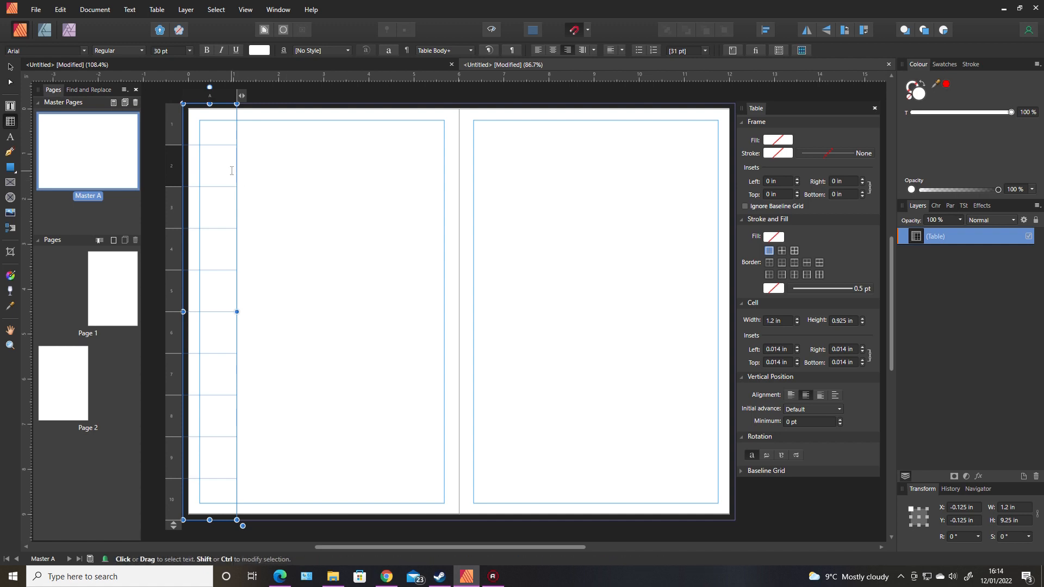
type("2")
left_click(197, 161)
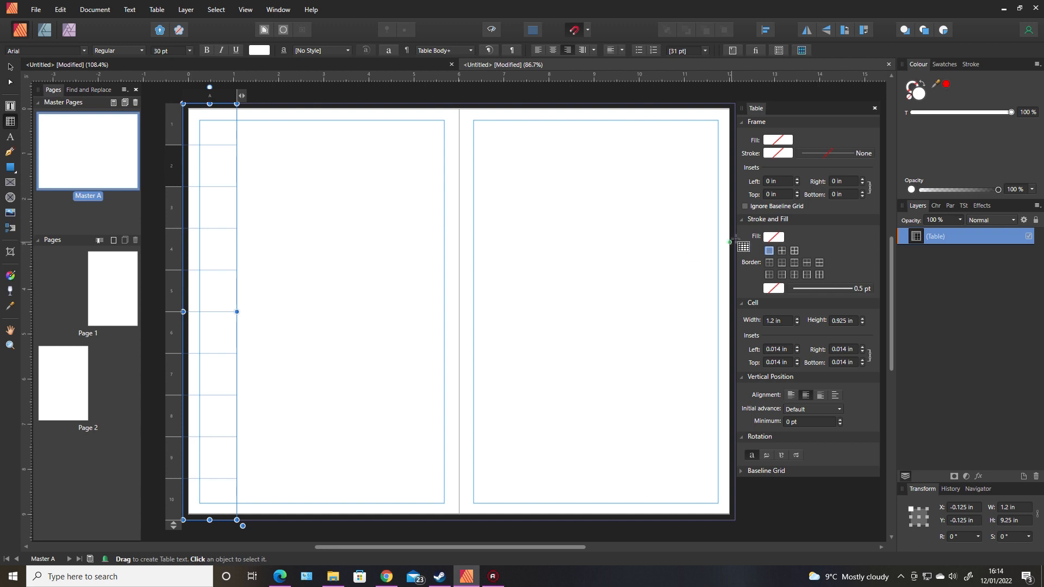
Fill the A-D cell black and deselect the table.
left_click(780, 238)
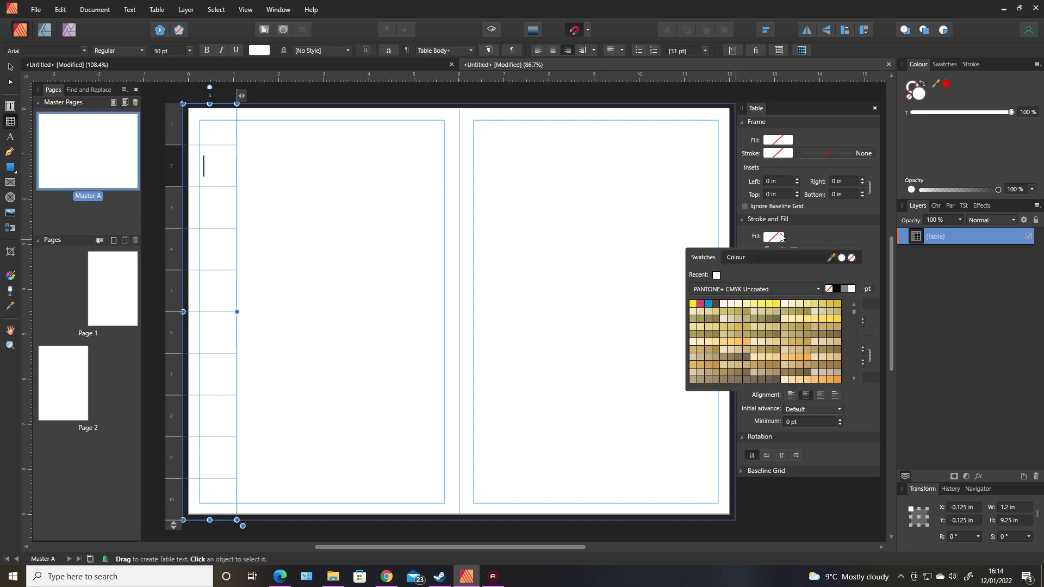
left_click(837, 288)
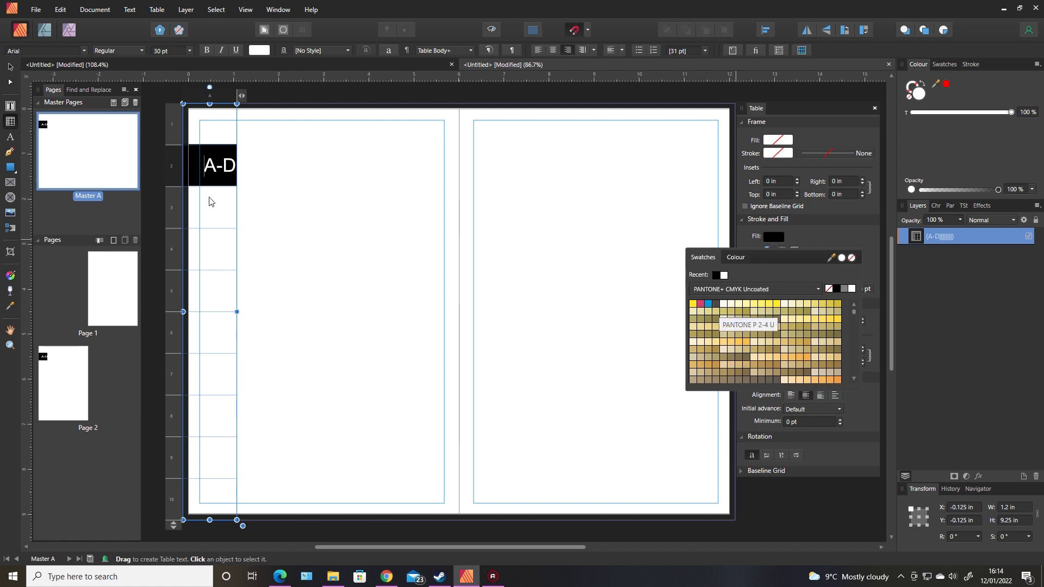
left_click(260, 153)
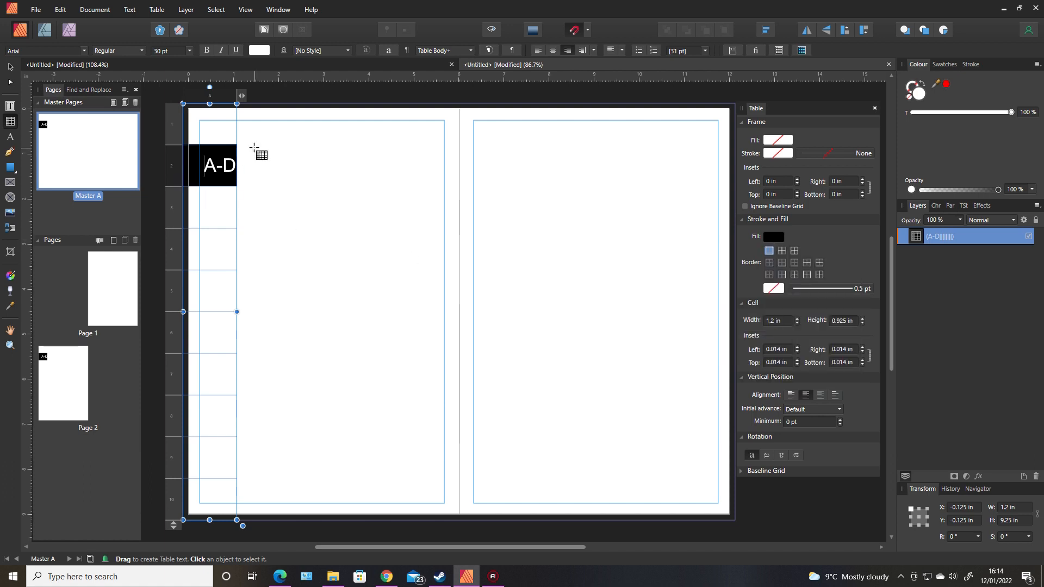
left_click(259, 153)
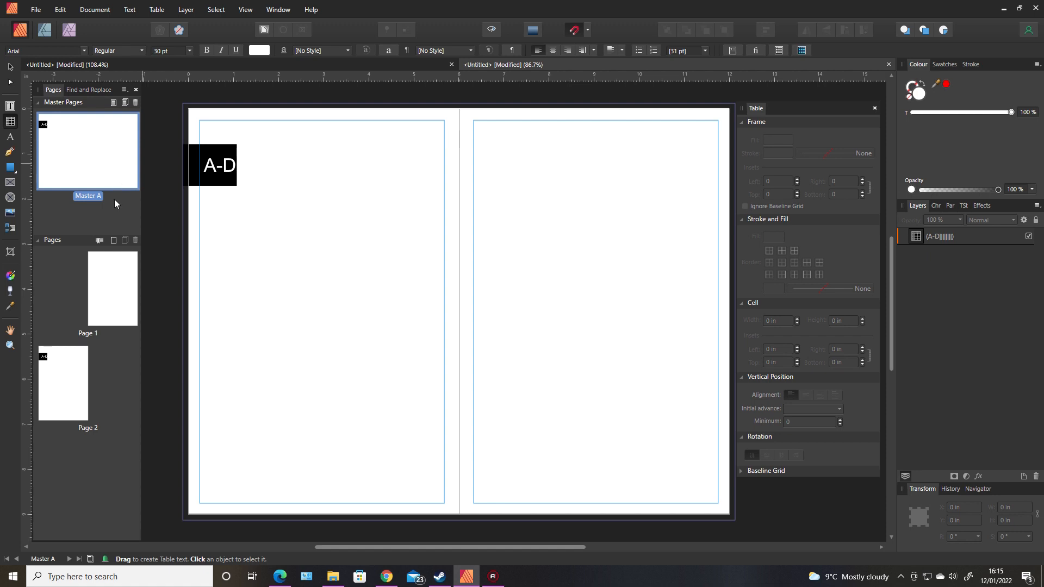
Duplicate Master A to create Master B and open it.
right_click(103, 173)
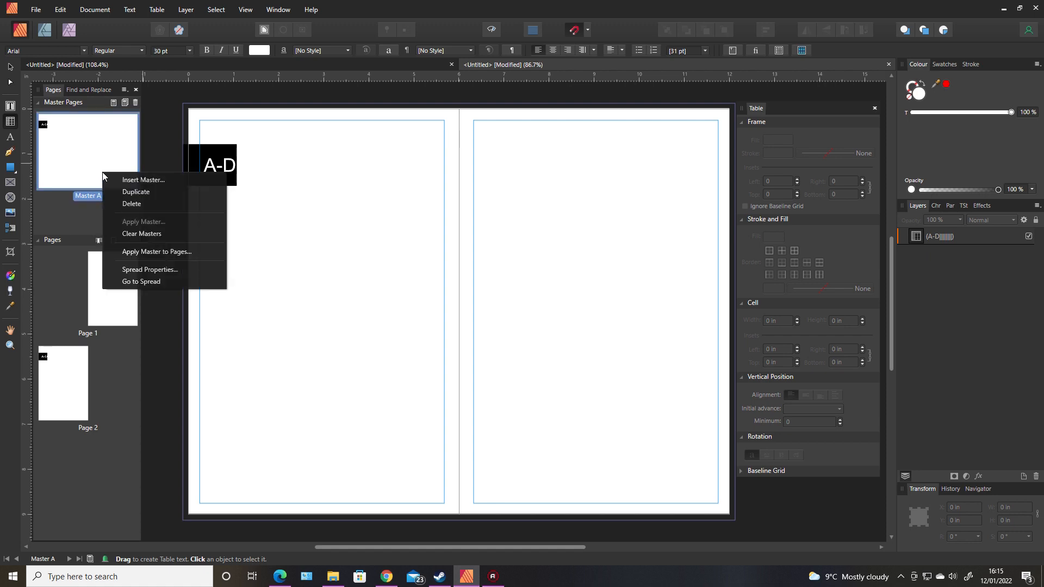
left_click(139, 192)
left_click(113, 228)
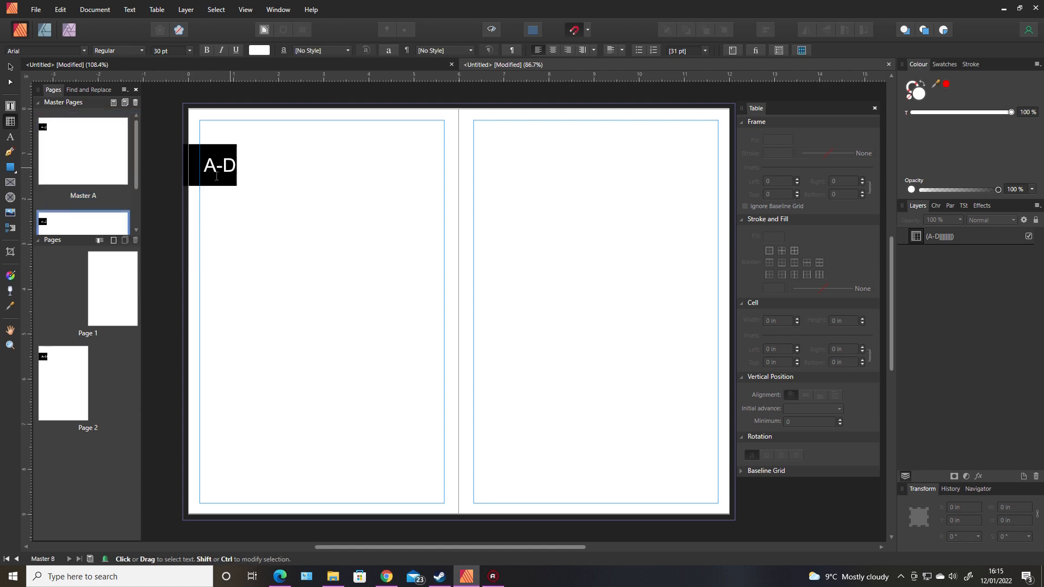
Enter a white 30 pt 'E-H' label in row 3 and fill that cell black.
left_click(208, 206)
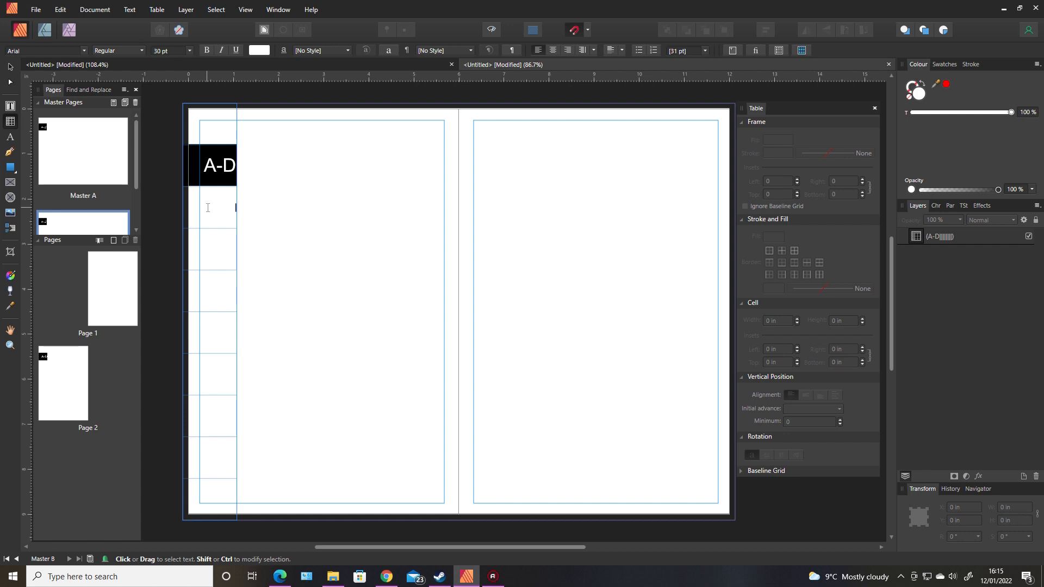
left_click(190, 50)
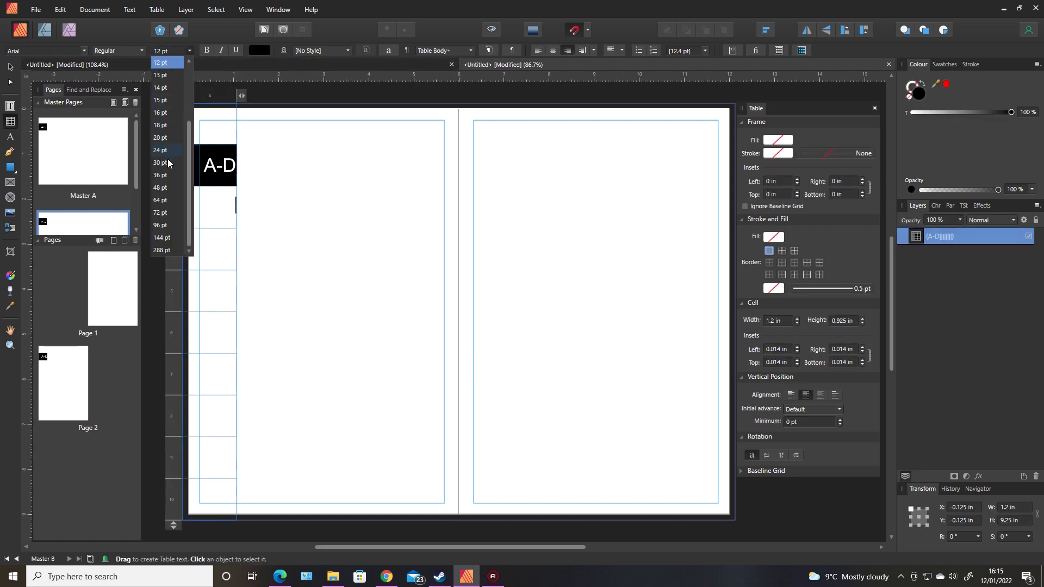
left_click(170, 161)
left_click(260, 50)
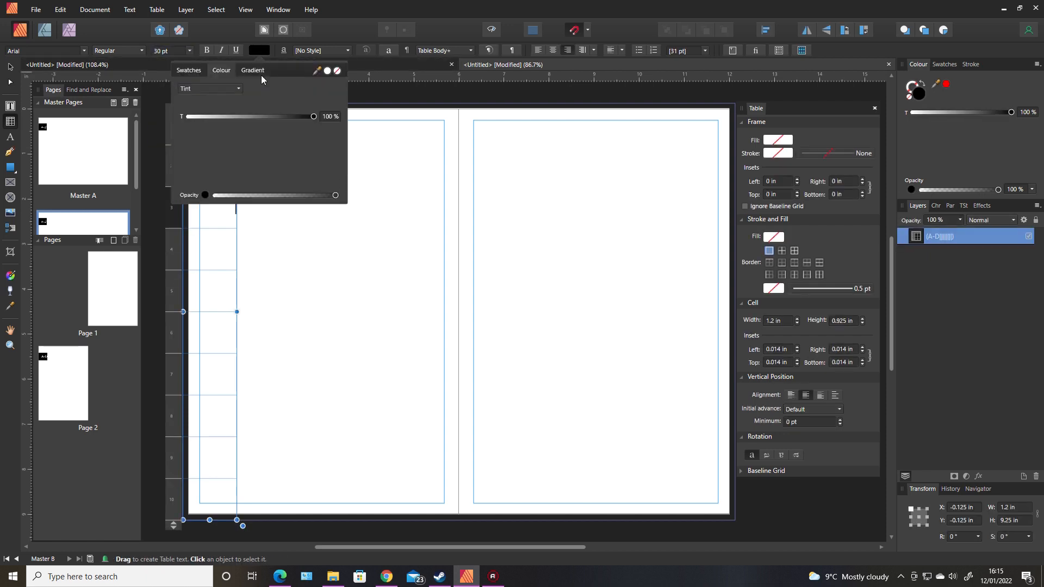
left_click(328, 71)
left_click(351, 127)
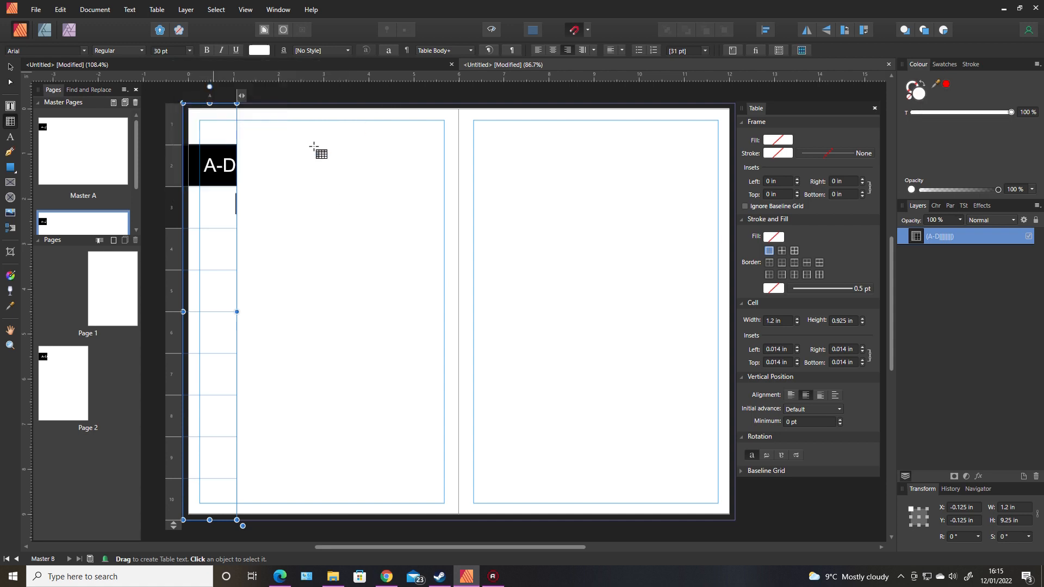
left_click(349, 128)
left_click(230, 201)
left_click(181, 50)
type("30")
key("Return")
type("E")
left_click(779, 243)
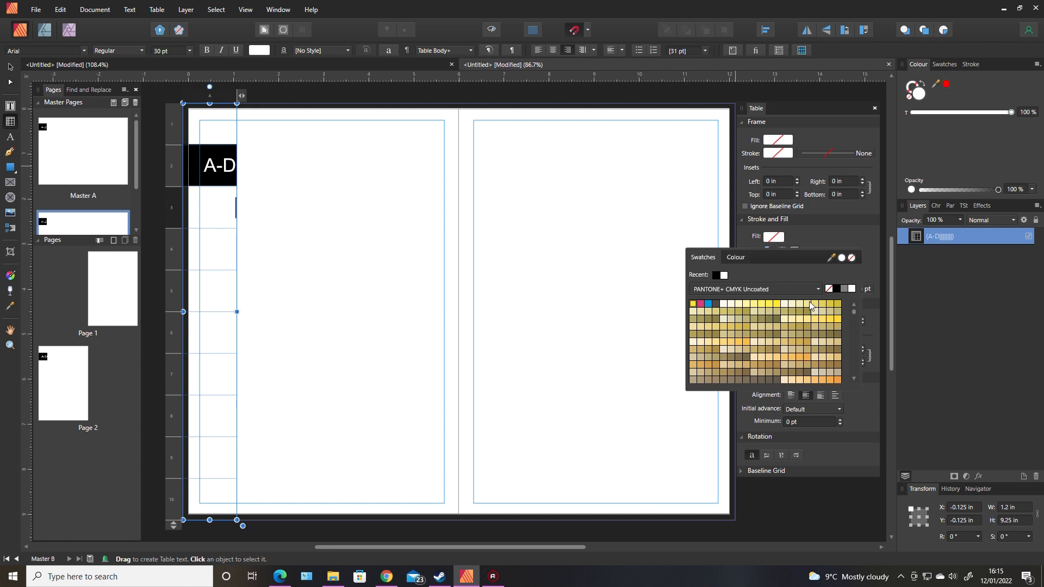
left_click(836, 288)
Delete the A-D text from row 2 and set its fill to None.
left_click(210, 167)
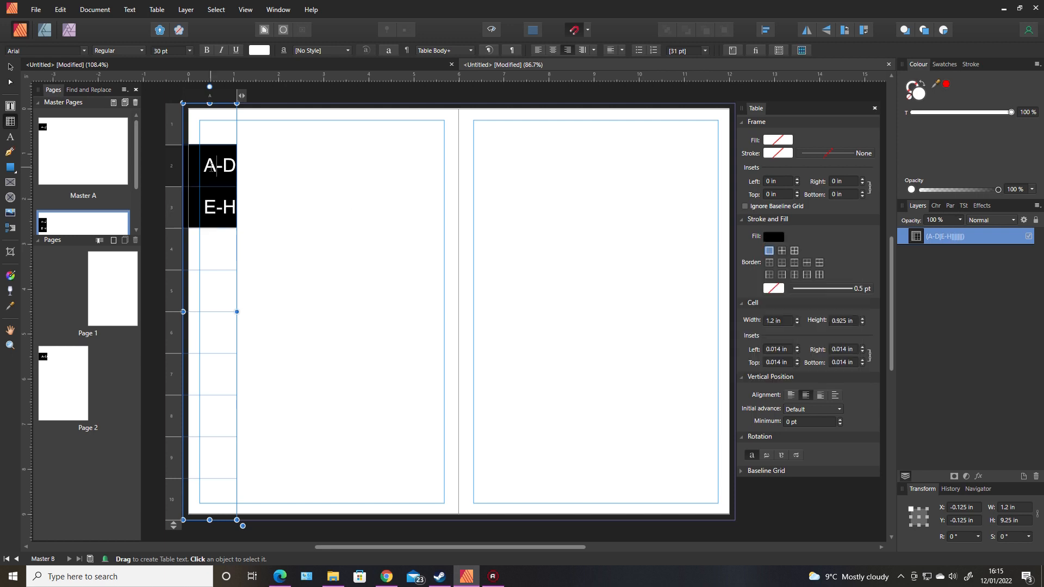
left_click_drag(205, 166, 246, 167)
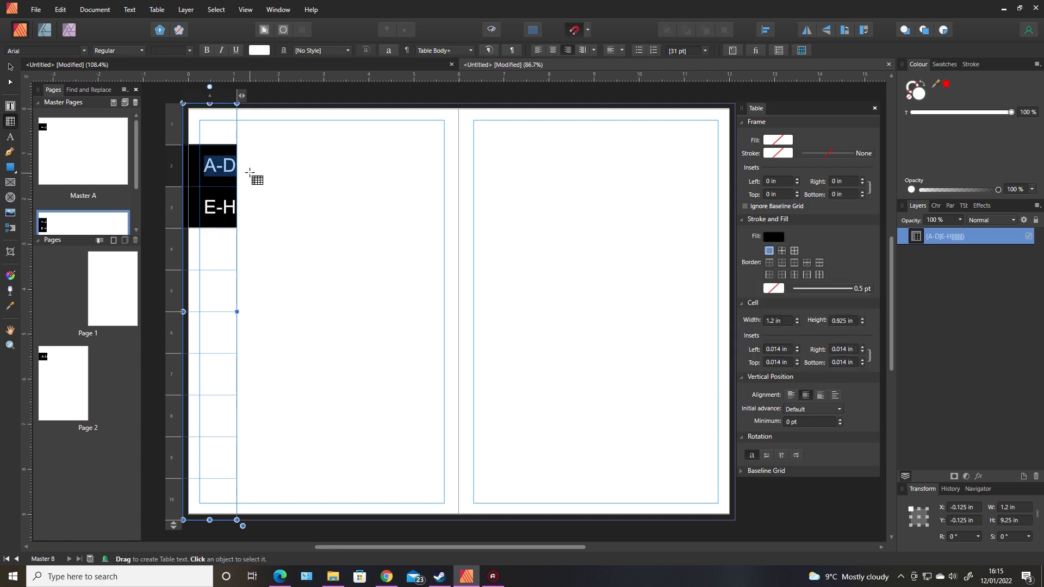
key("BackSpace")
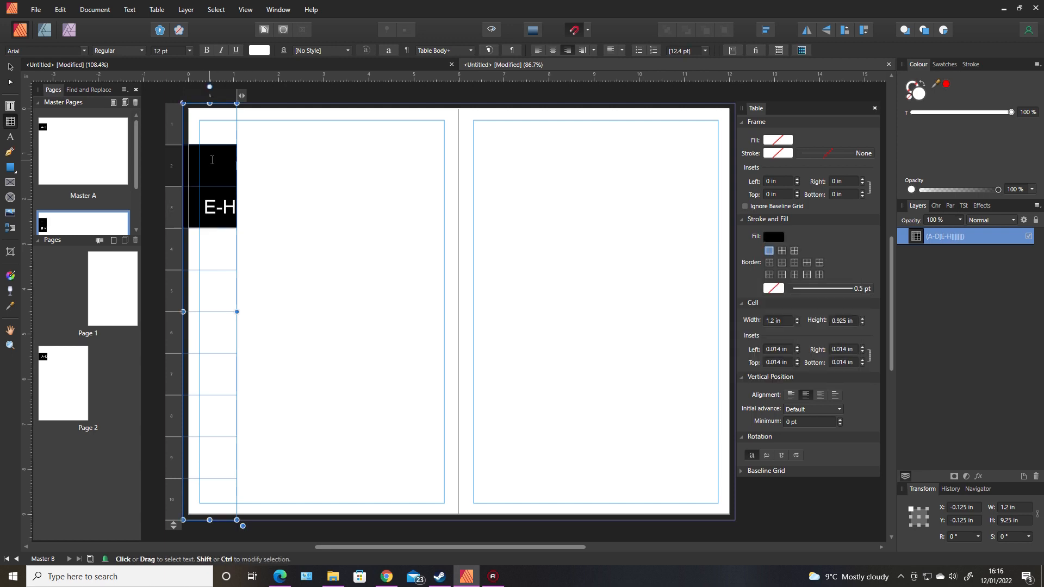
left_click(773, 237)
left_click(852, 259)
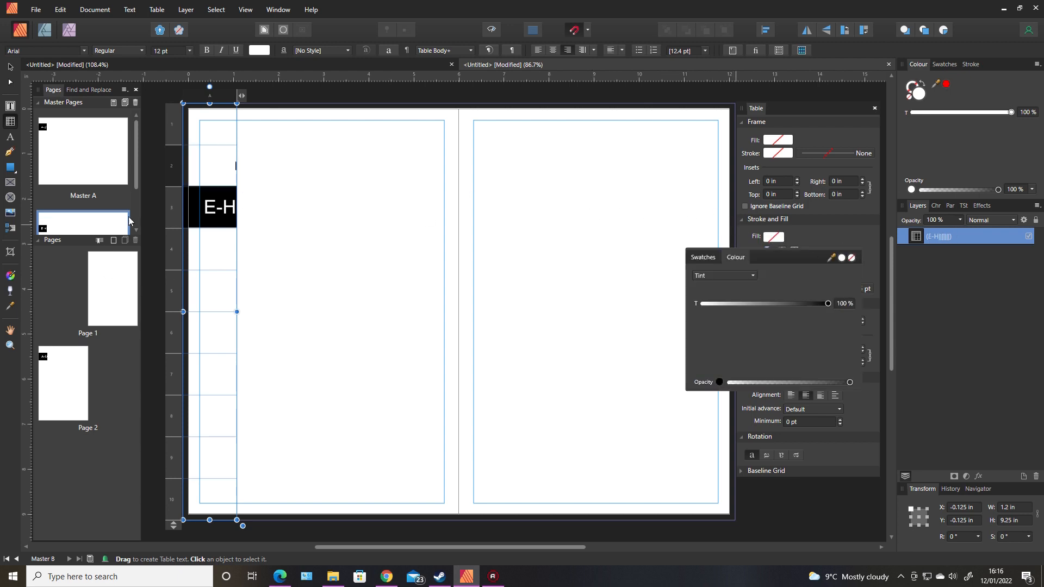
left_click(137, 186)
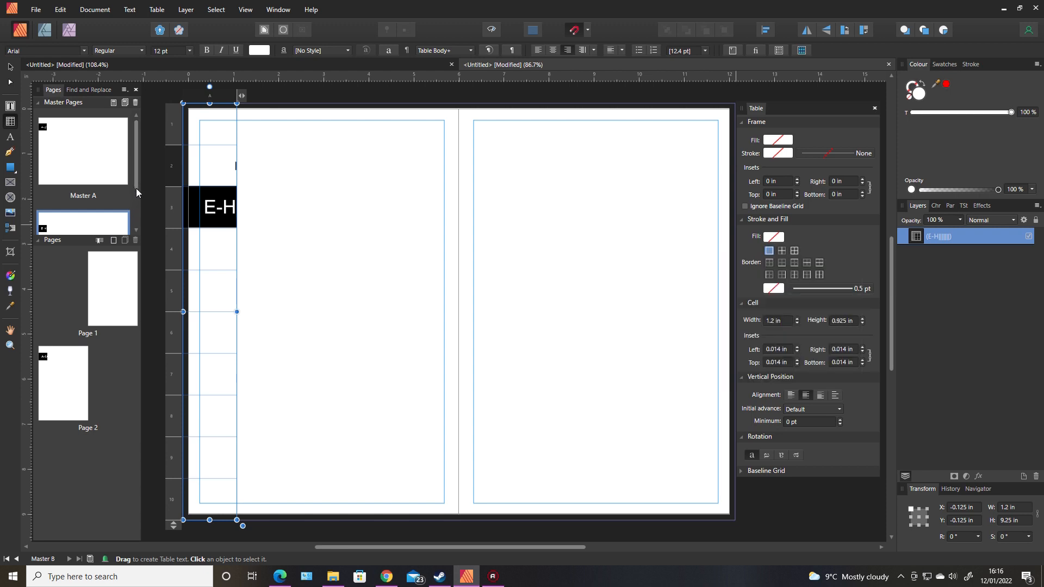
left_click_drag(135, 188, 136, 223)
Duplicate Master B into Master C and open the Master C spread.
right_click(110, 210)
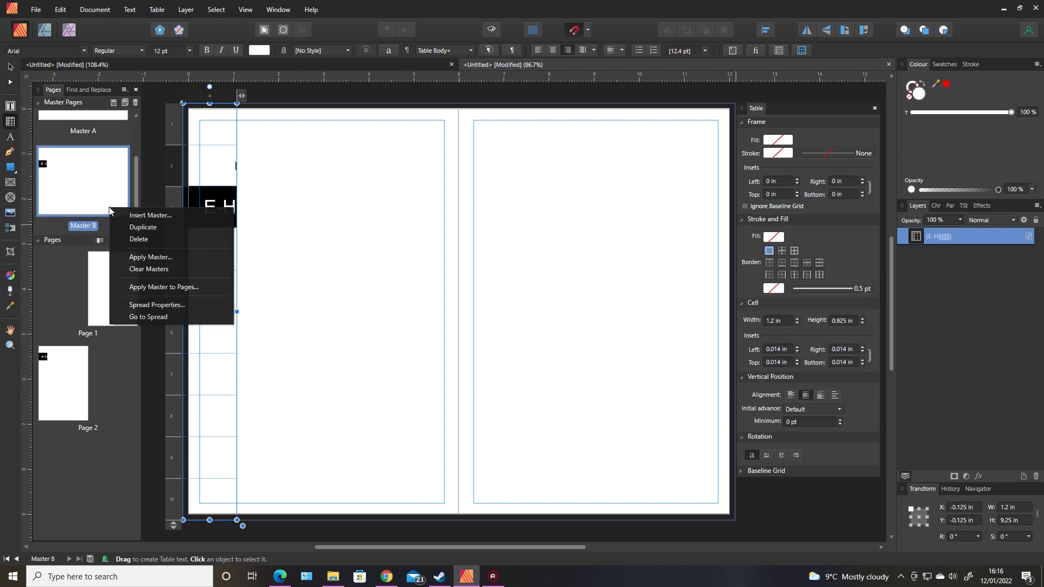
left_click(151, 216)
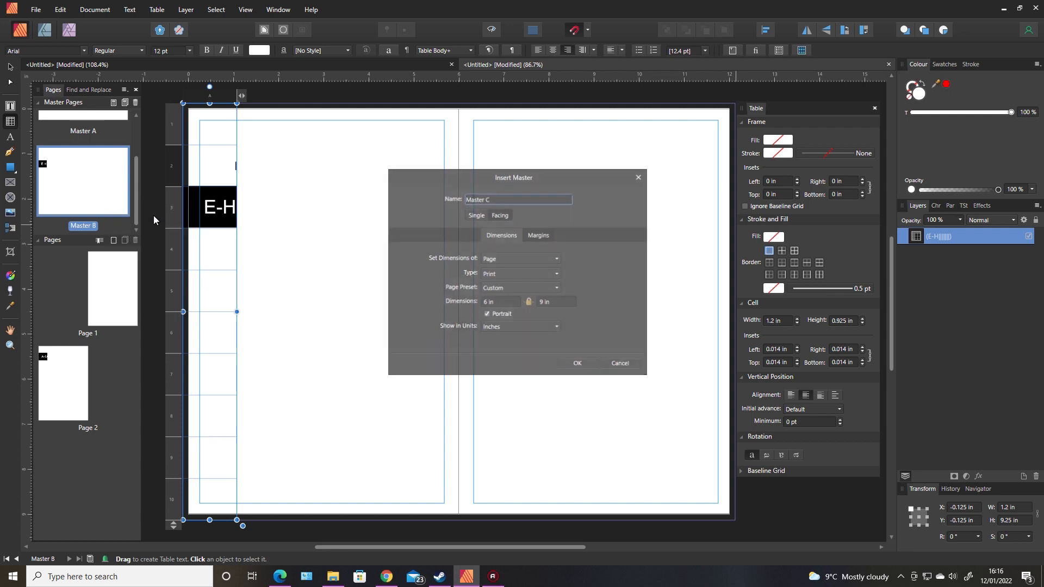
left_click(622, 365)
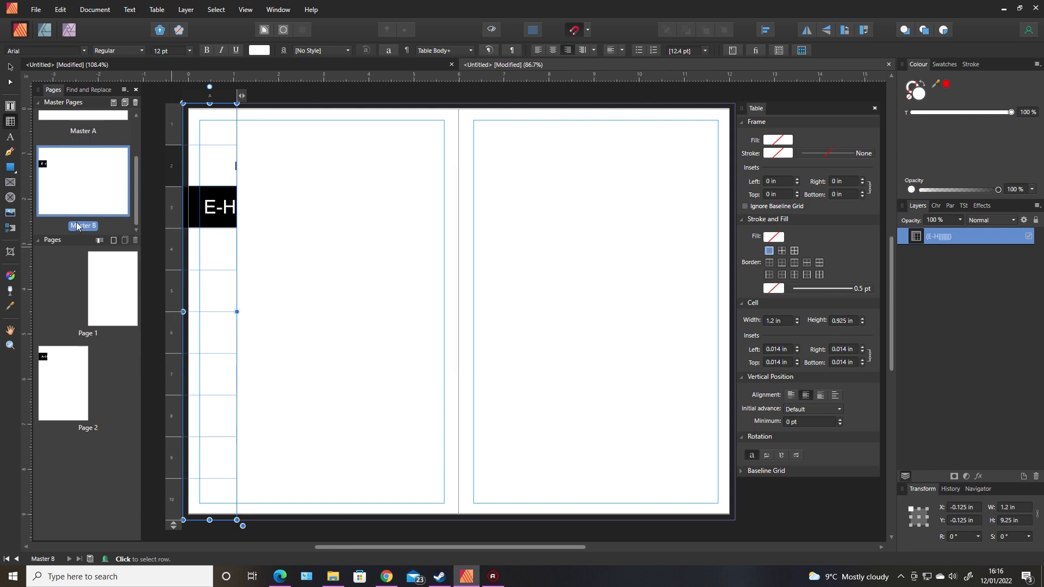
right_click(122, 226)
right_click(110, 198)
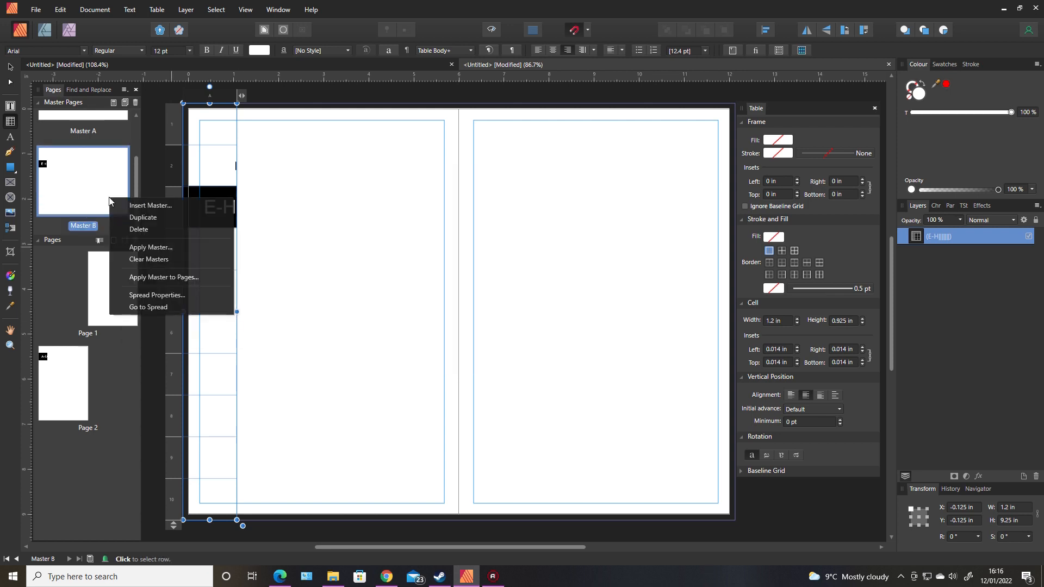
left_click(141, 218)
scroll(136, 170, "down", 2)
left_click(95, 189)
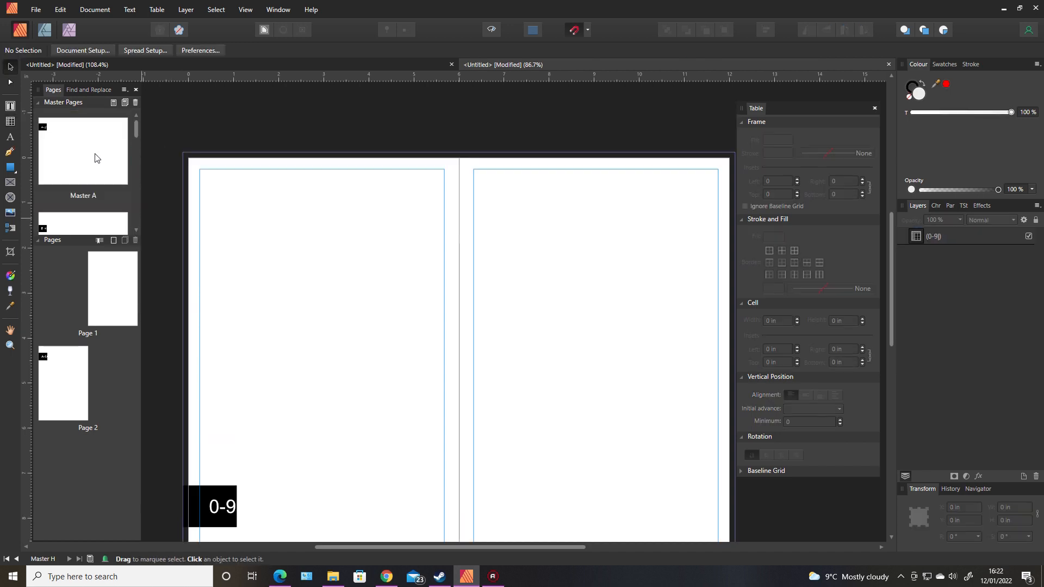
double_click(95, 161)
Open Masters B through H in turn to check the E-H, I-L, M-P, U-X, Y-Z and 0-9 tabs.
double_click(112, 223)
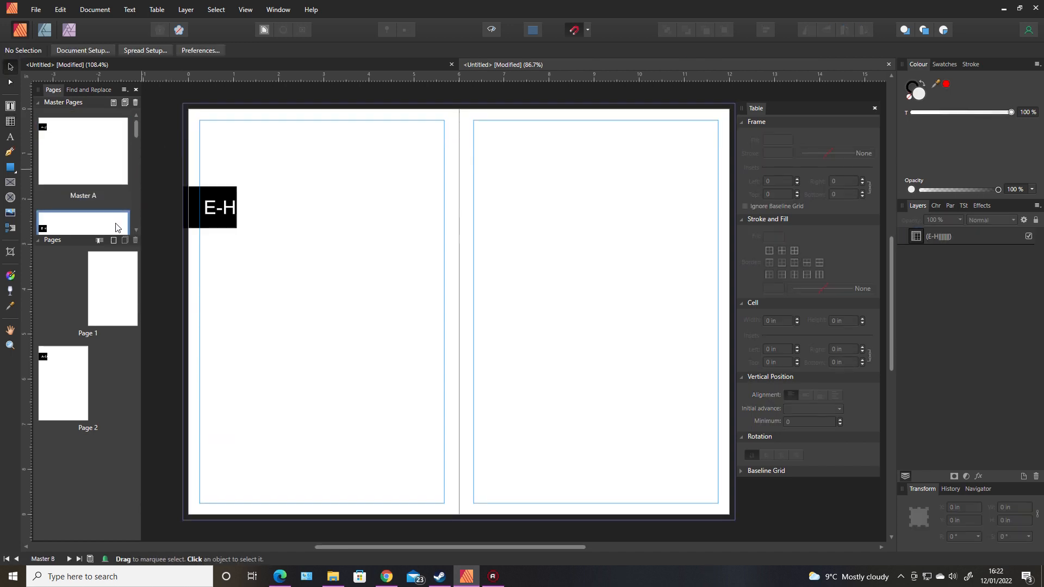
scroll(107, 213, "down", 3)
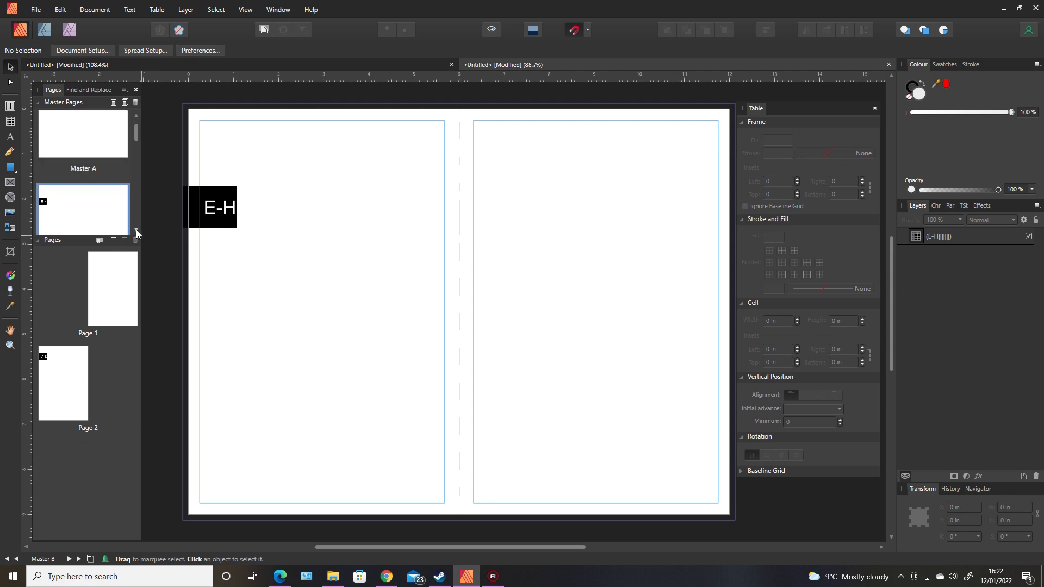
double_click(107, 214)
left_click(137, 231)
left_click(137, 230)
double_click(115, 197)
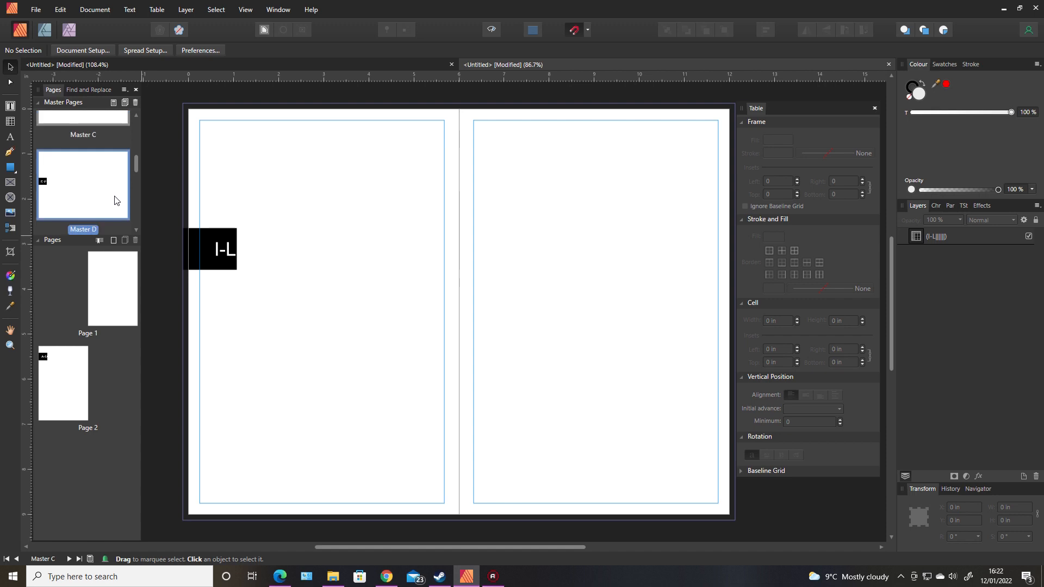
left_click(136, 224)
double_click(115, 222)
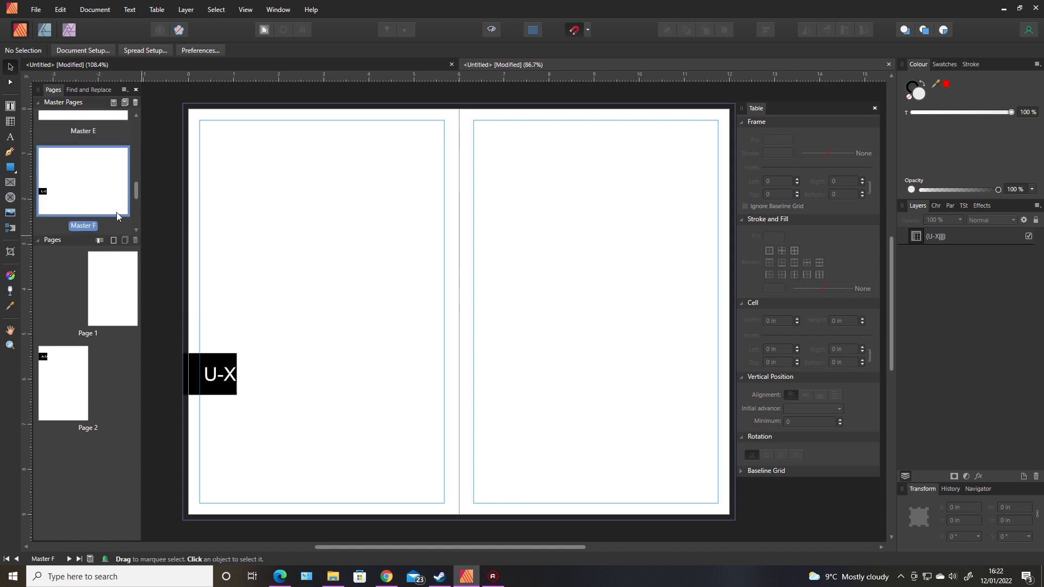
left_click(138, 200)
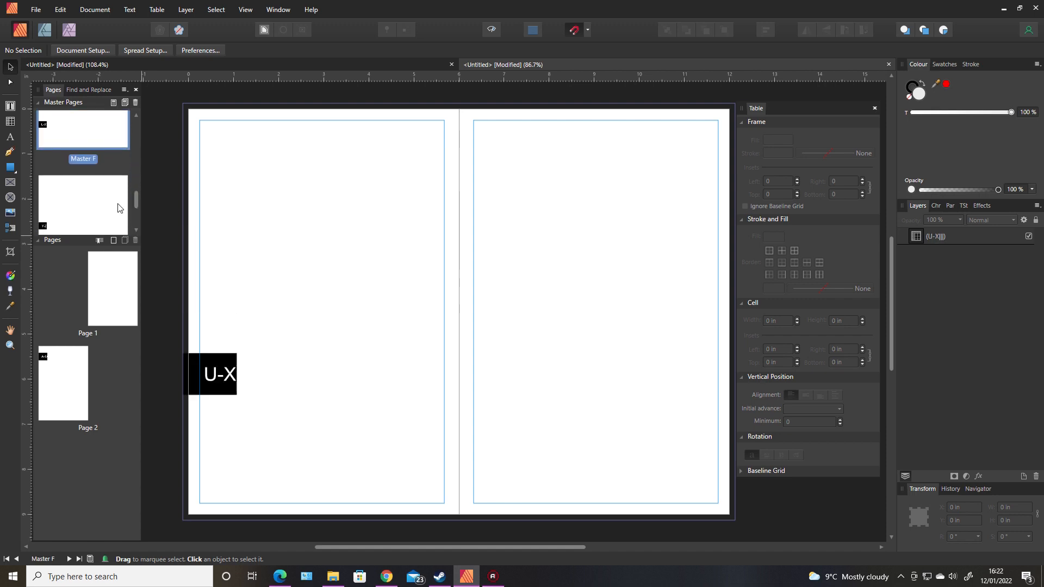
double_click(119, 205)
left_click(137, 212)
left_click(136, 212)
double_click(107, 210)
left_click(138, 197)
Revisit Masters A and B, then open Master G and select its Y-Z tab table.
left_click_drag(137, 193, 137, 115)
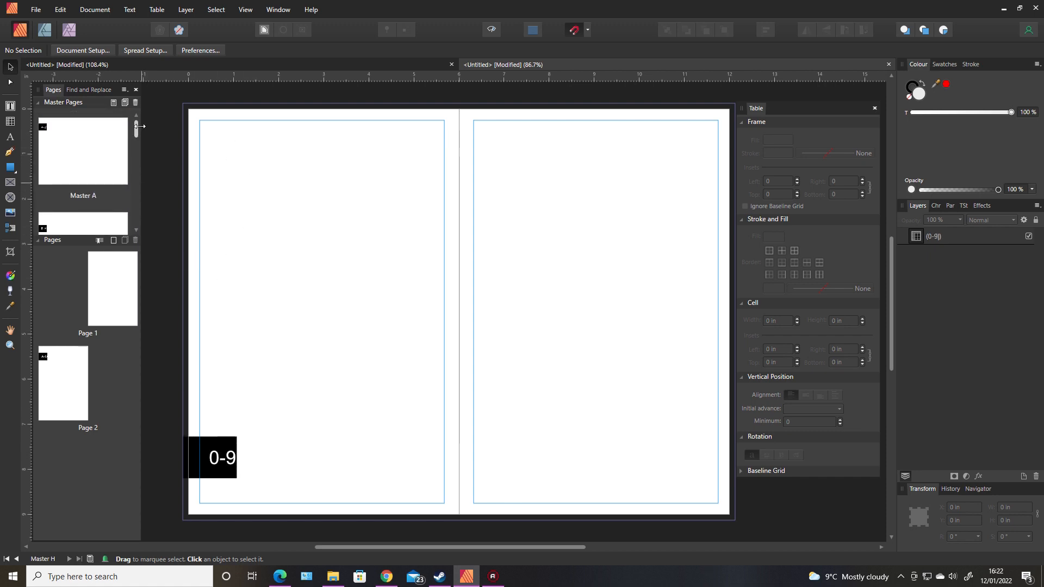
mouse_move(135, 128)
left_mouse_down()
mouse_move(138, 221)
mouse_move(139, 119)
left_mouse_up()
left_click_drag(136, 126, 136, 203)
left_click(100, 144)
left_click(106, 232)
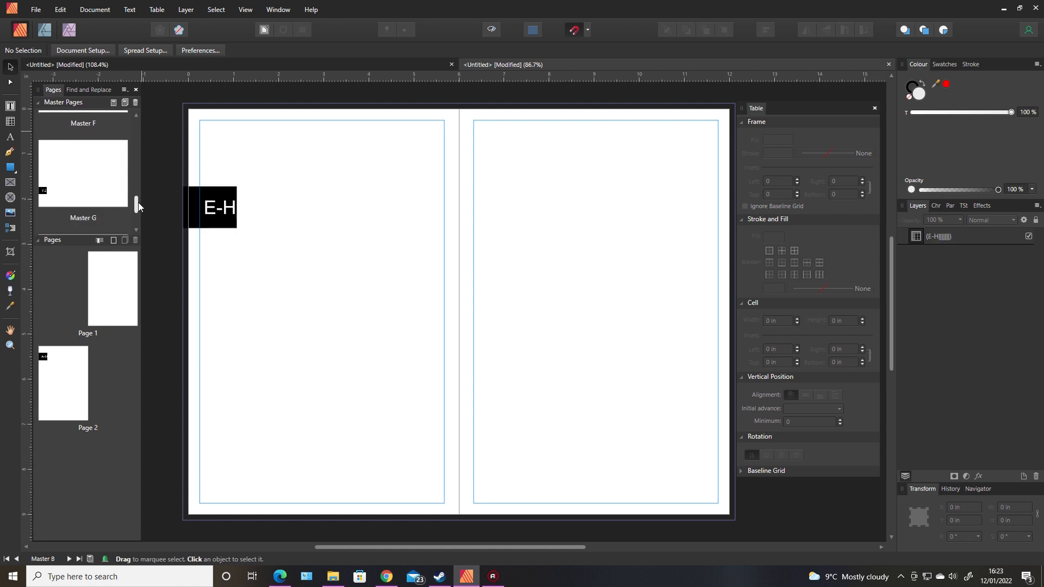
left_click(107, 193)
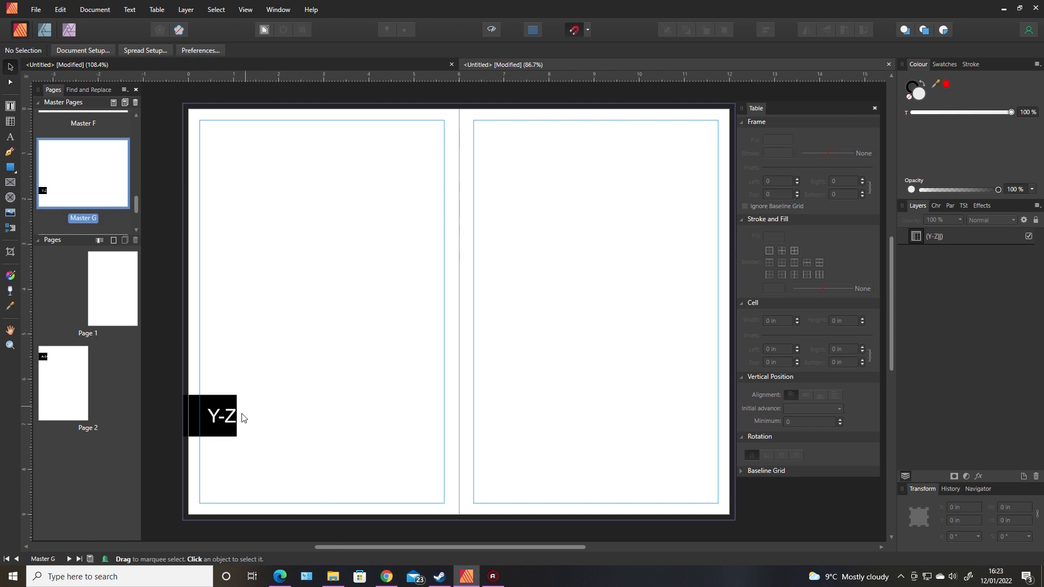
left_click_drag(136, 205, 134, 117)
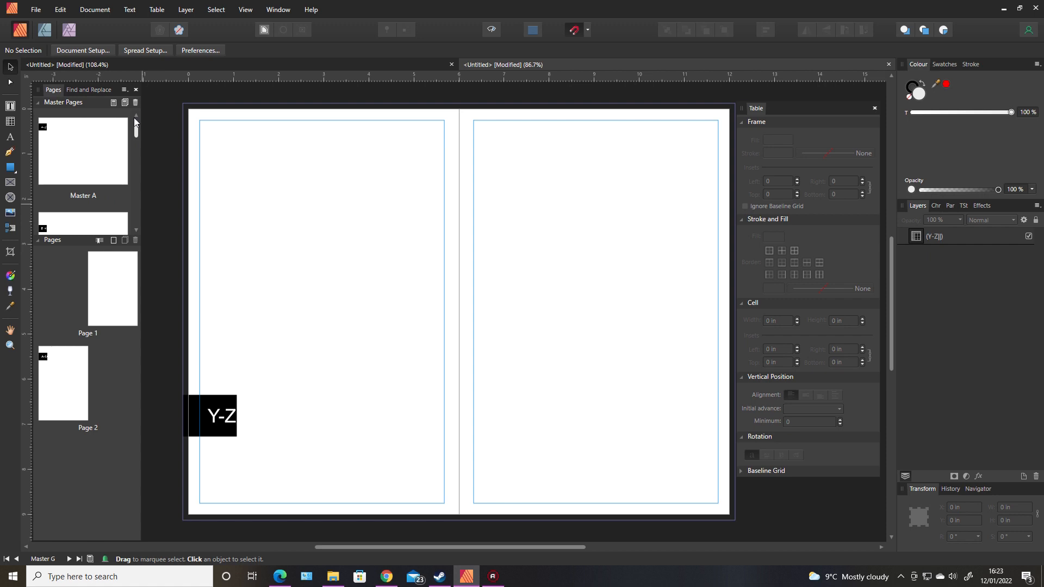
left_click(211, 156)
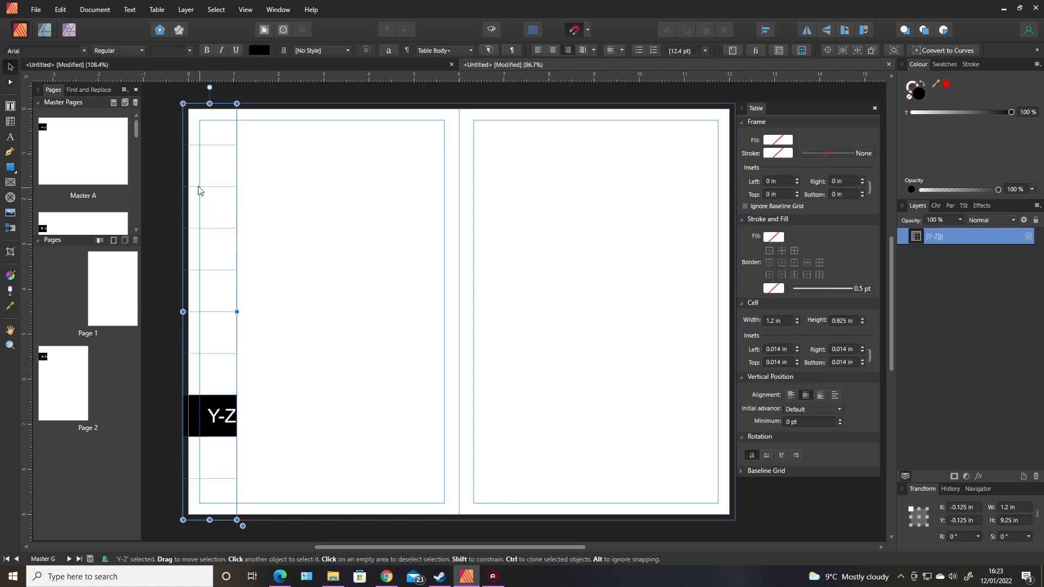
Copy Master A's A-D tab table to the right-hand page's outer edge.
double_click(122, 139)
left_click(202, 127)
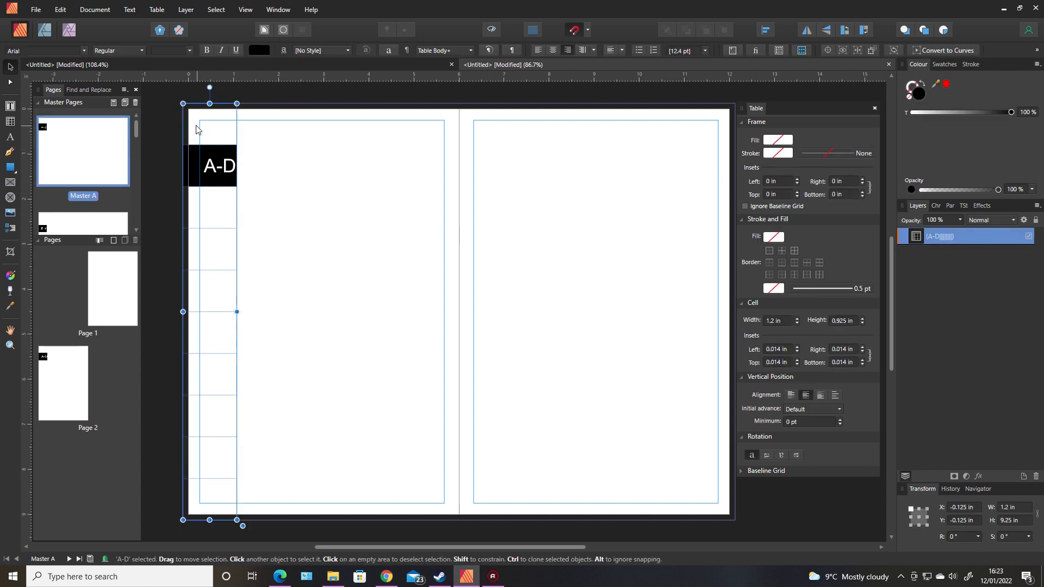
left_click_drag(196, 129, 693, 172)
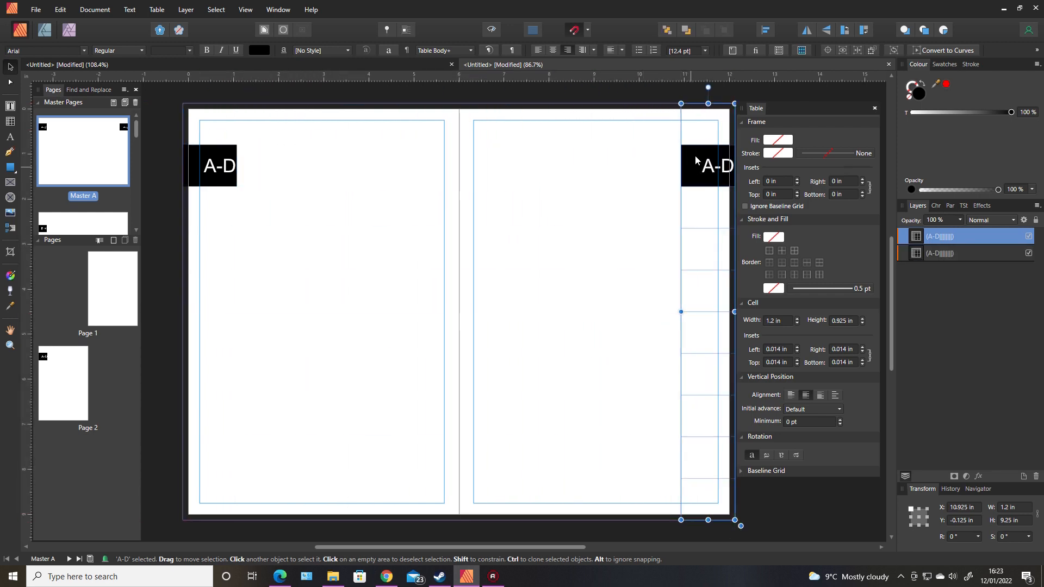
Left-align the A-D label in the right-hand tab and deselect the table.
left_click(692, 102)
left_click(705, 113)
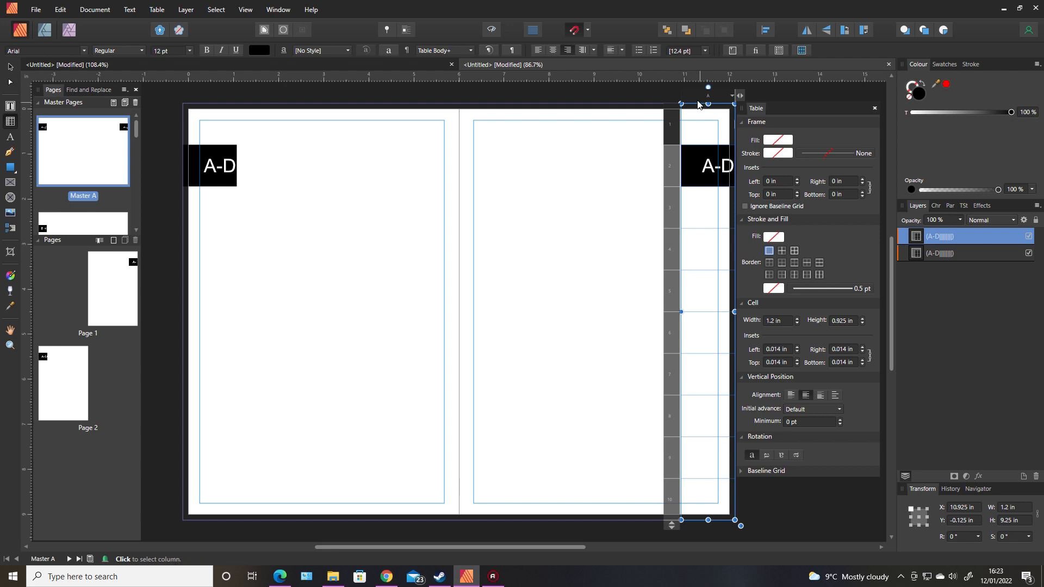
left_click(696, 98)
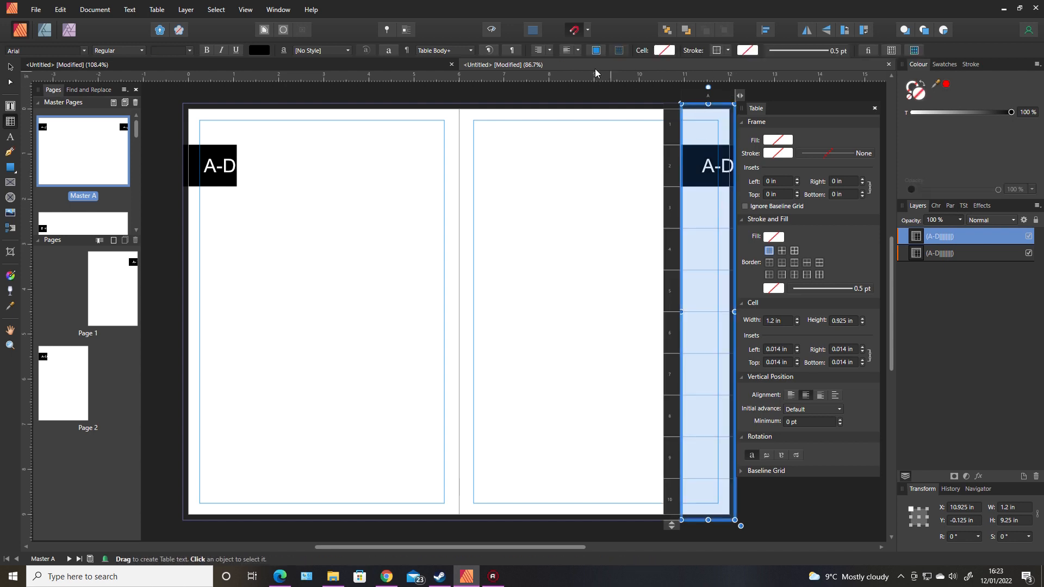
left_click(539, 51)
left_click(10, 66)
left_click(309, 235)
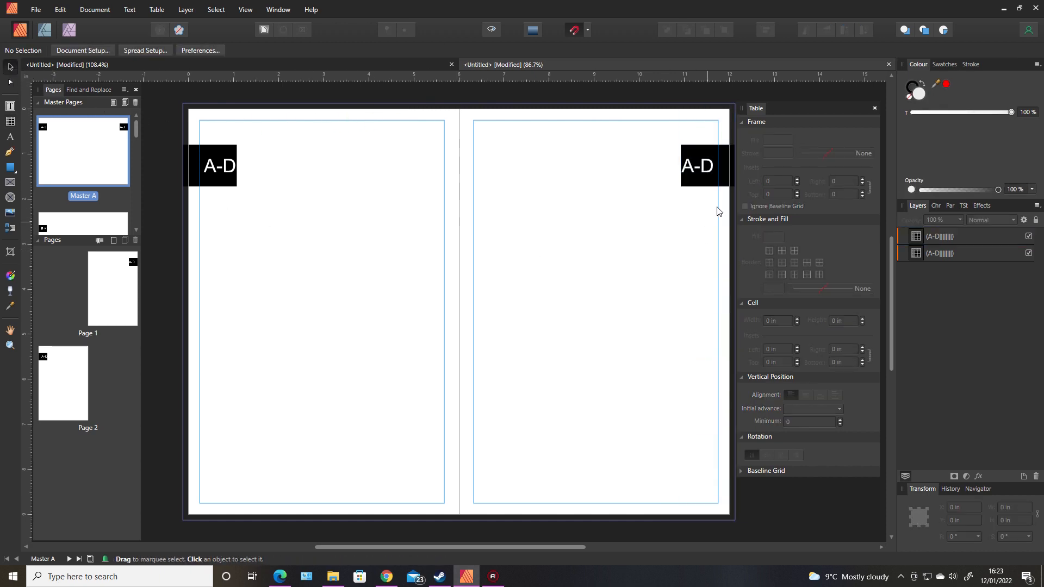
left_click_drag(582, 549, 594, 550)
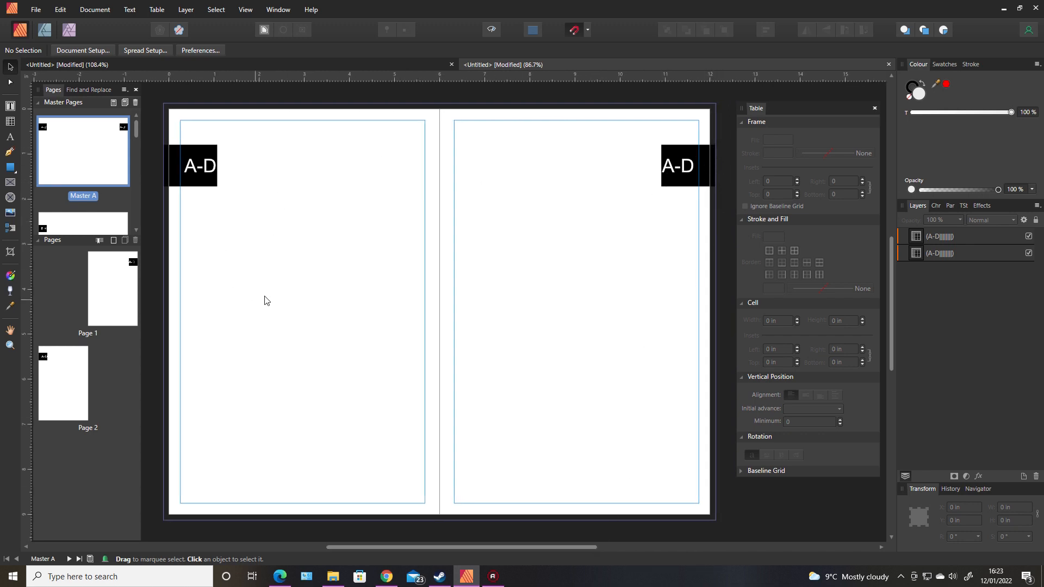
Move Master B's E-H tab table onto the right-hand page.
double_click(94, 231)
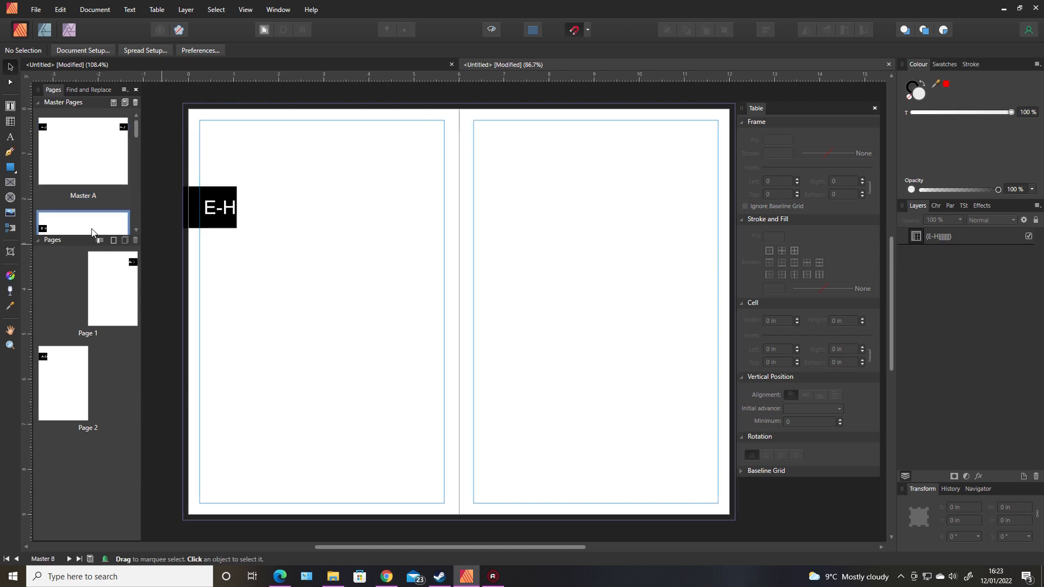
left_click(228, 197)
left_click_drag(224, 185, 698, 194)
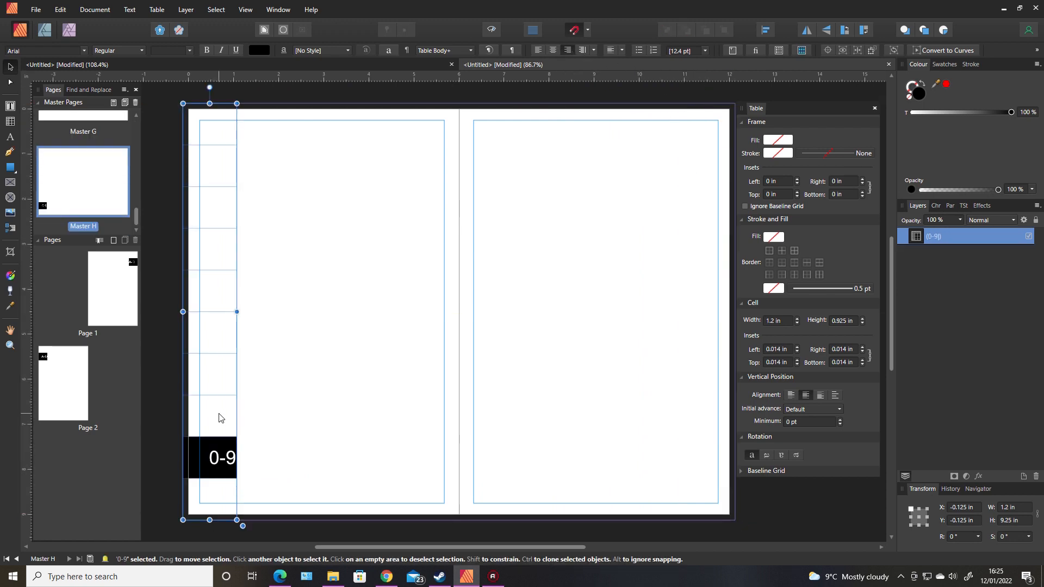
Clone the 0-9 tab to the right page's outer edge, left-align its label, and close the Table panel.
mouse_move(199, 420)
left_mouse_down()
mouse_move(696, 429)
mouse_move(694, 417)
left_mouse_up()
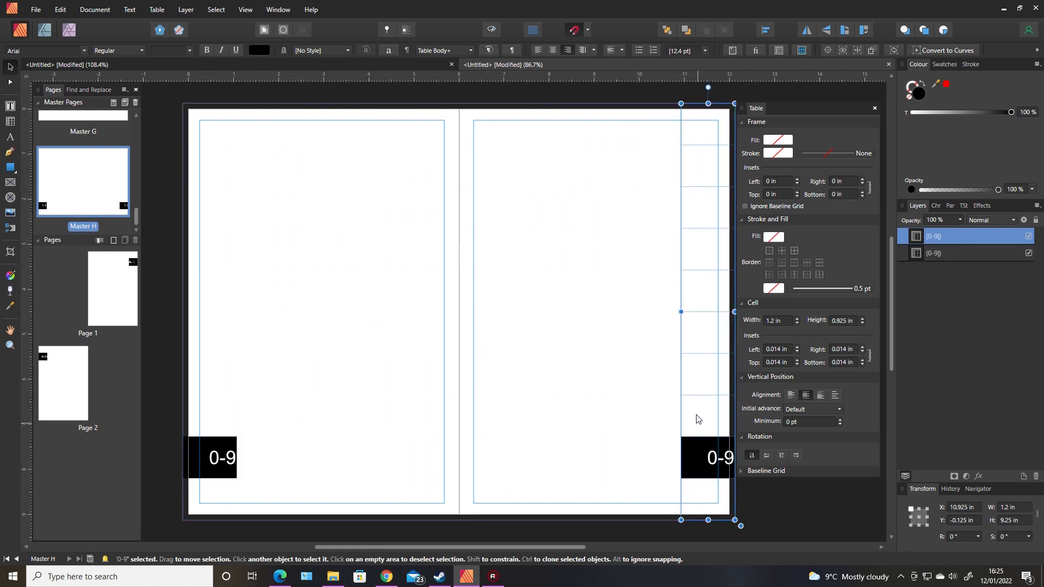
left_click(540, 51)
left_click(540, 330)
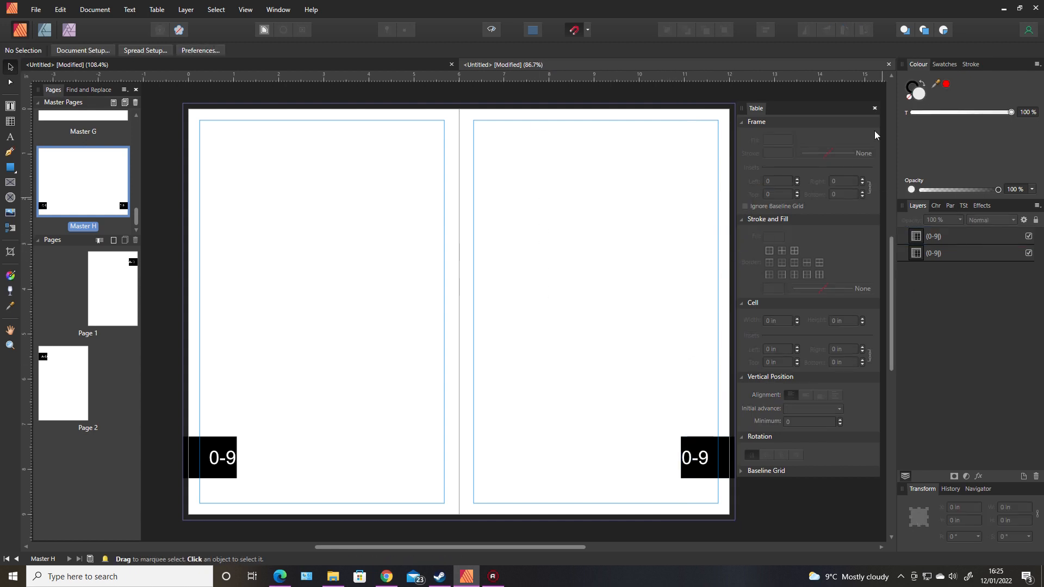
left_click(874, 108)
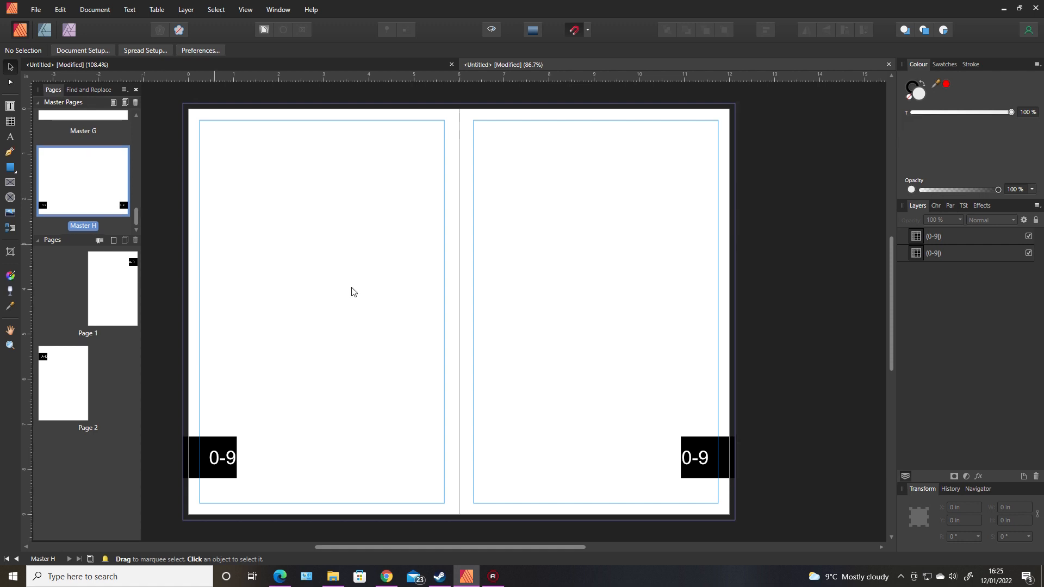
Display page 2 of the directory with its black A-D tab.
right_click(118, 287)
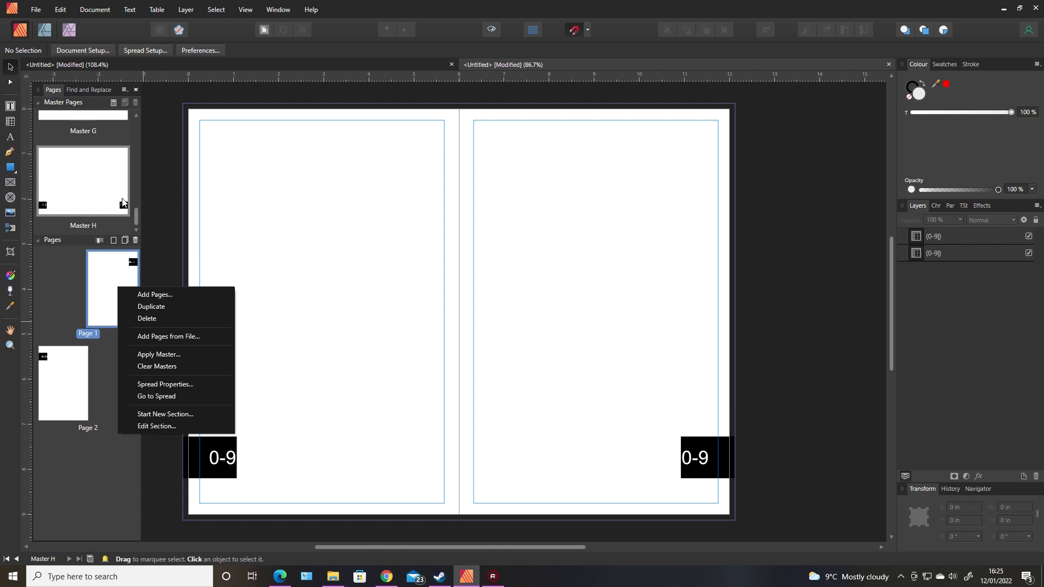
left_click(90, 195)
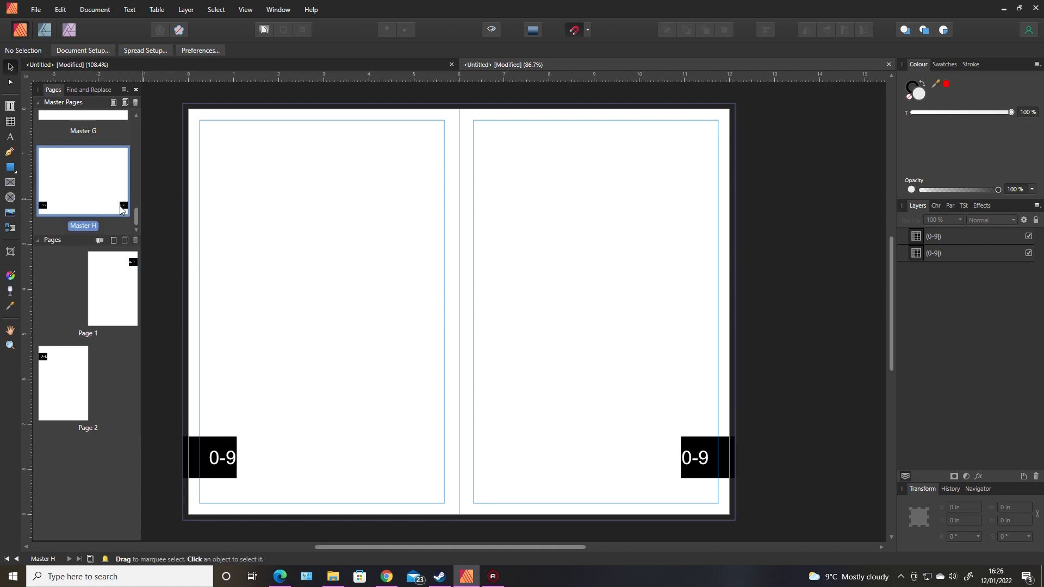
left_click(71, 116)
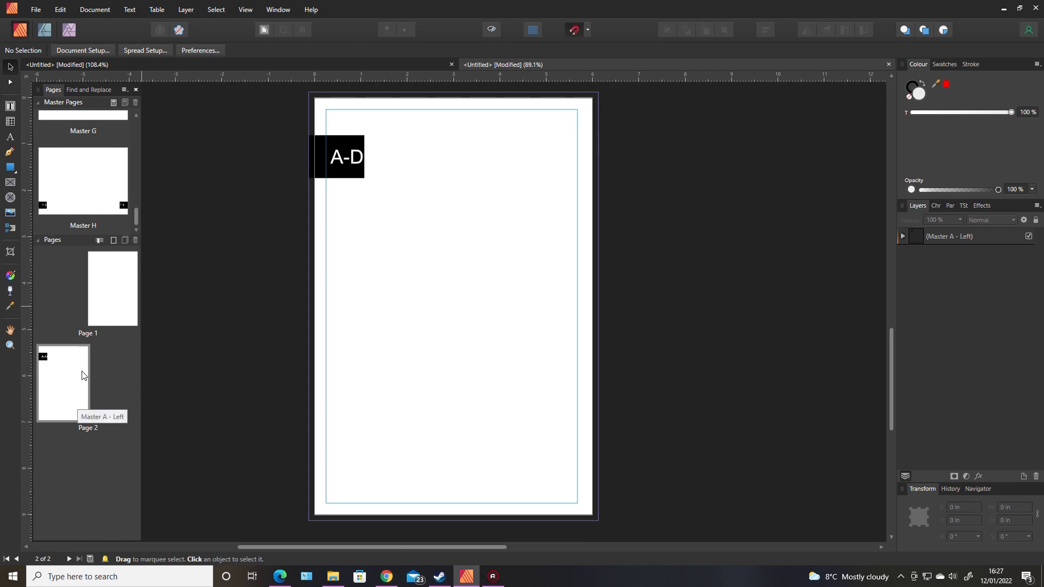
left_click(79, 387)
Insert nine Master A pages after page 2.
right_click(79, 388)
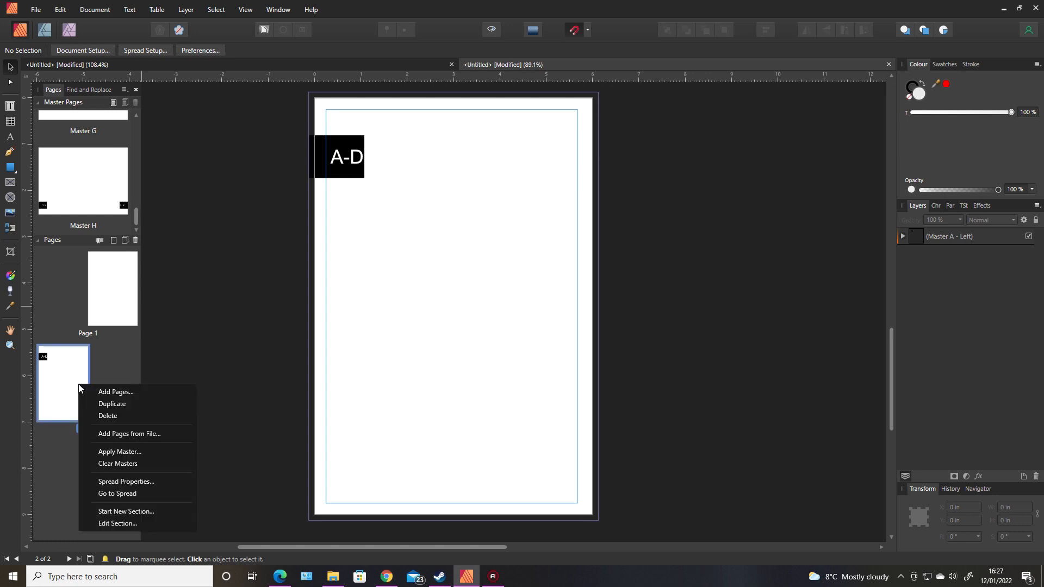
left_click(101, 389)
left_click(519, 245)
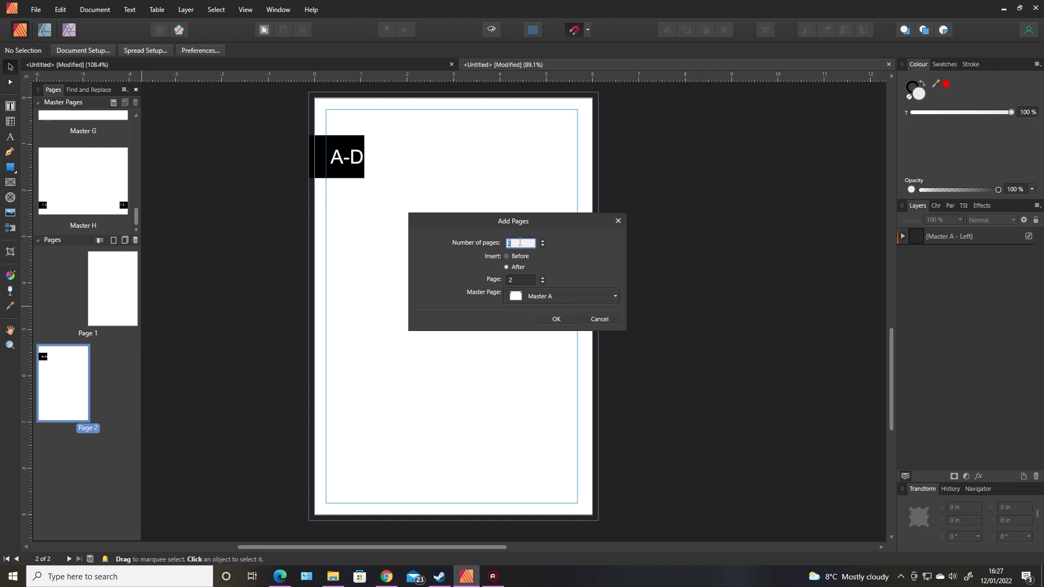
type("9")
left_click(531, 297)
left_click_drag(614, 356, 604, 326)
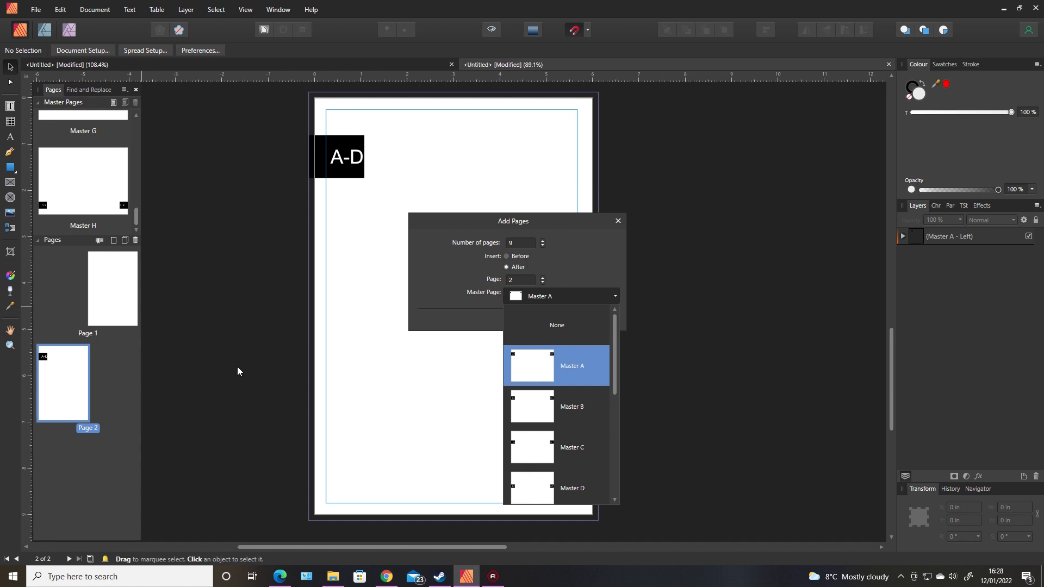
left_click(553, 362)
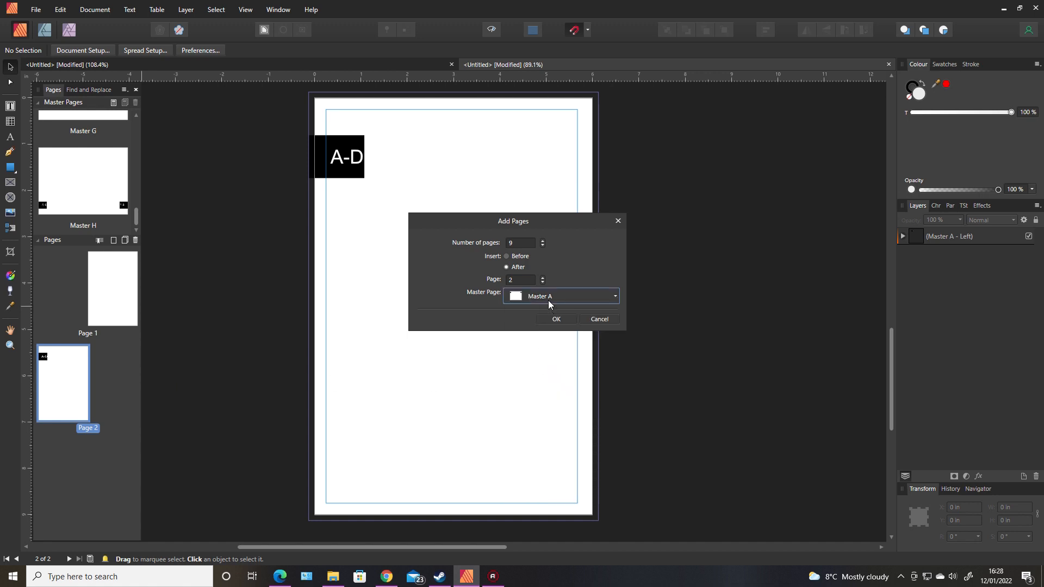
left_click(554, 320)
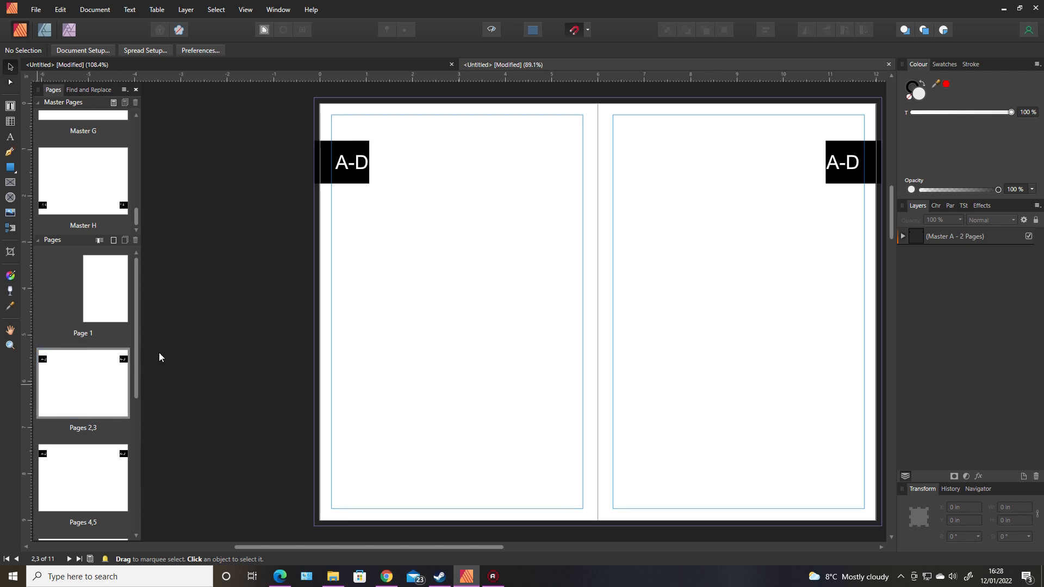
Set up adding pages after the Pages 10,11 spread using Master B.
left_click_drag(136, 323, 142, 567)
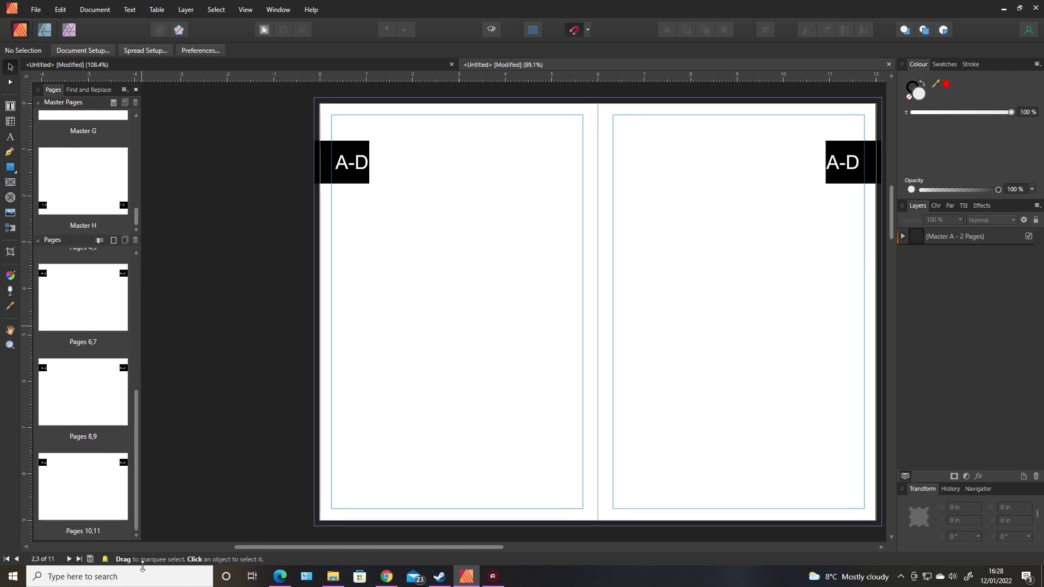
left_click(102, 503)
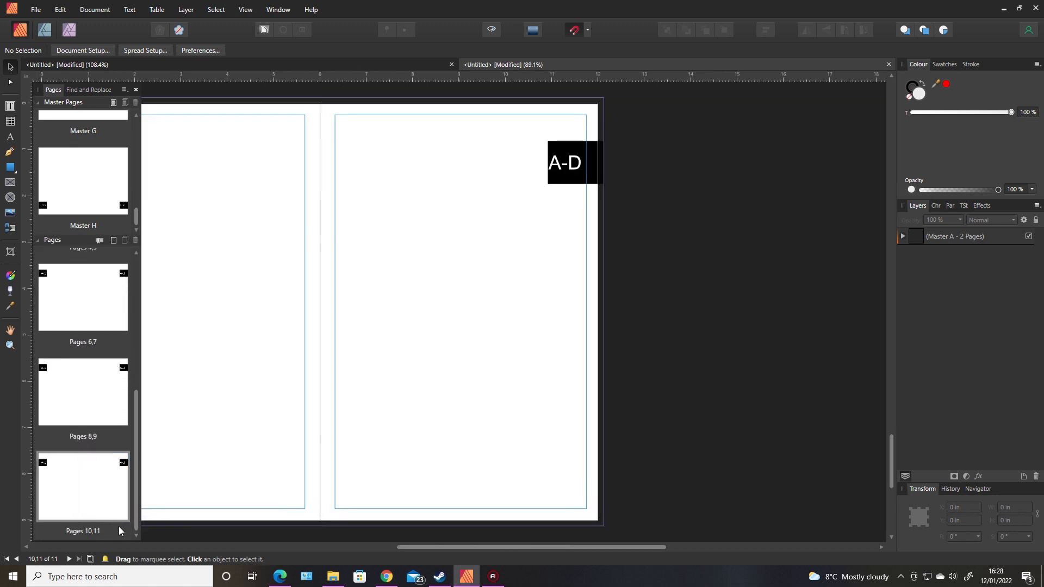
right_click(111, 494)
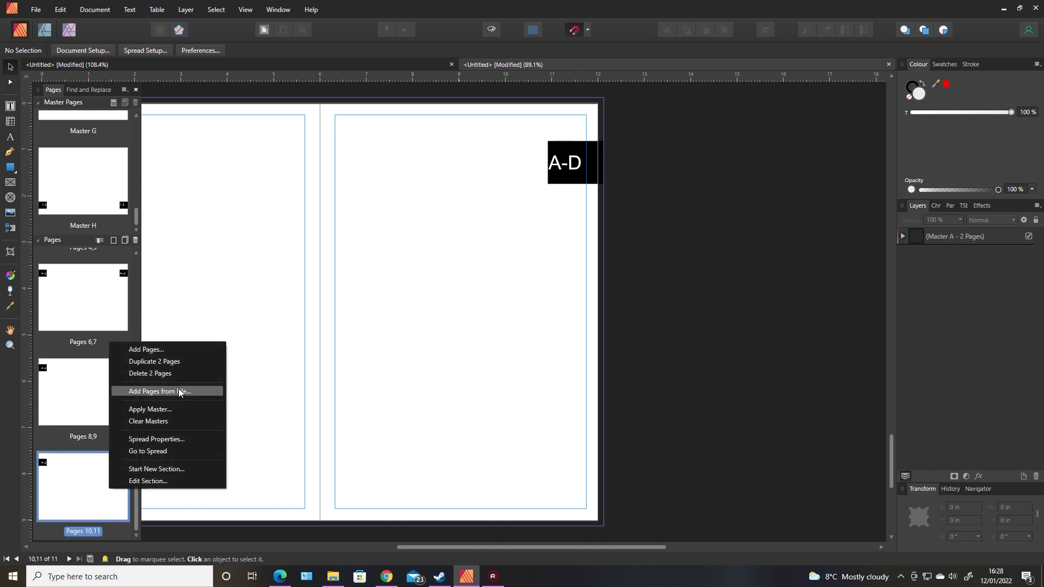
left_click(167, 351)
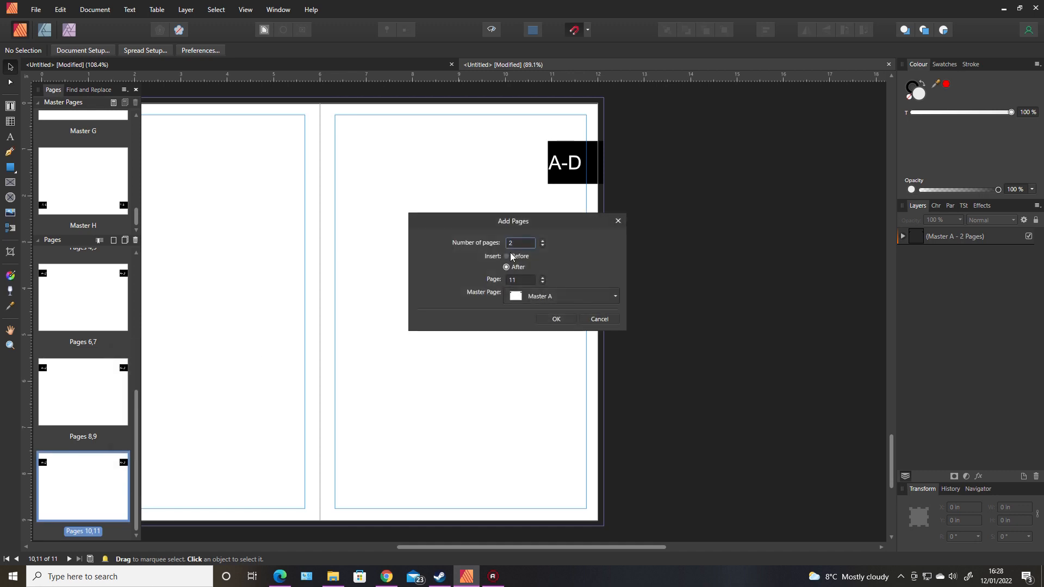
left_click(514, 243)
left_click(582, 301)
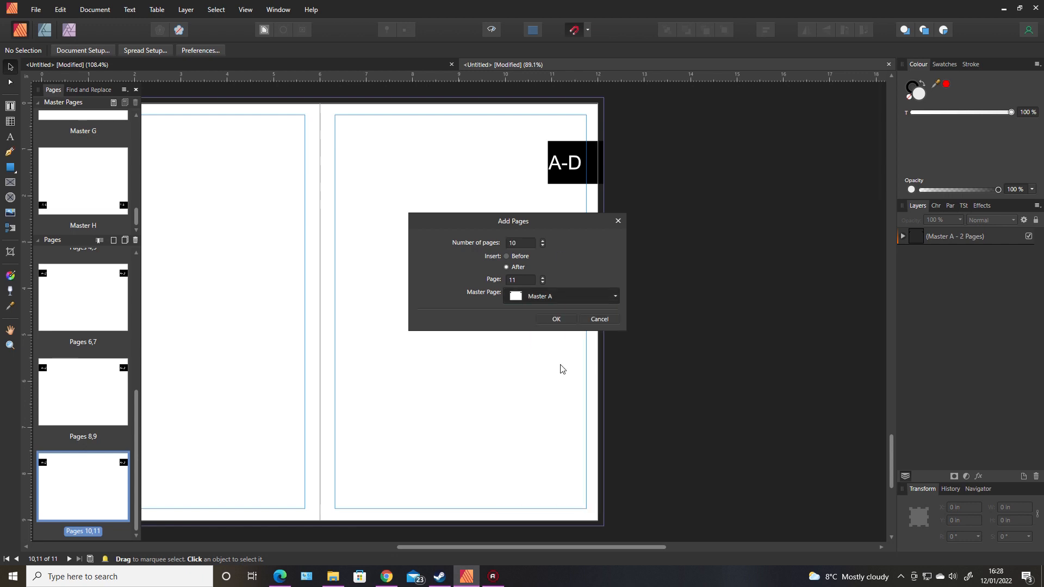
left_click(560, 366)
Confirm the ten E-H pages, then add ten Master C (I-L) pages after page 21.
left_click(565, 323)
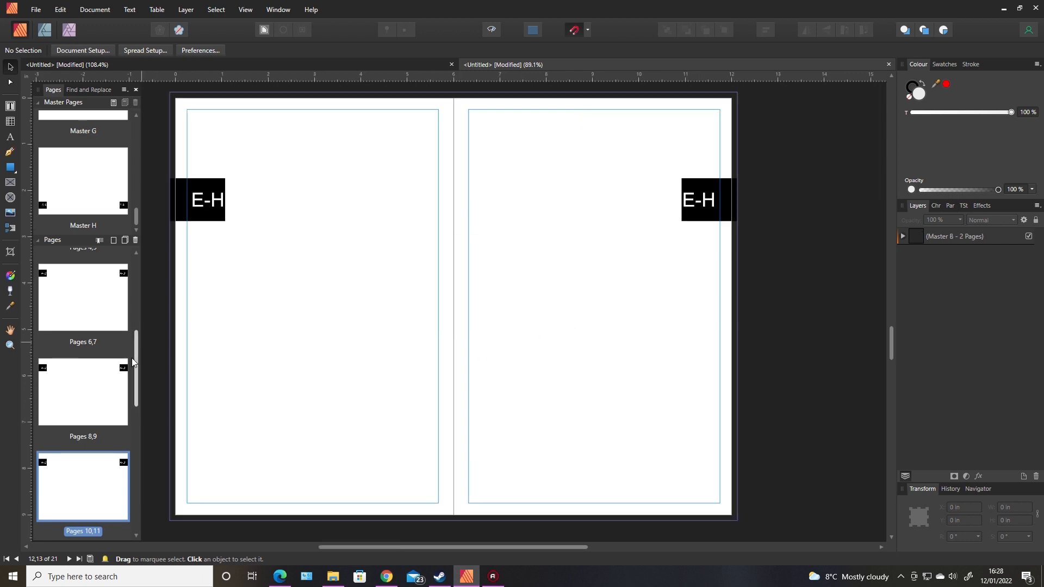
scroll(116, 505, "down", 1)
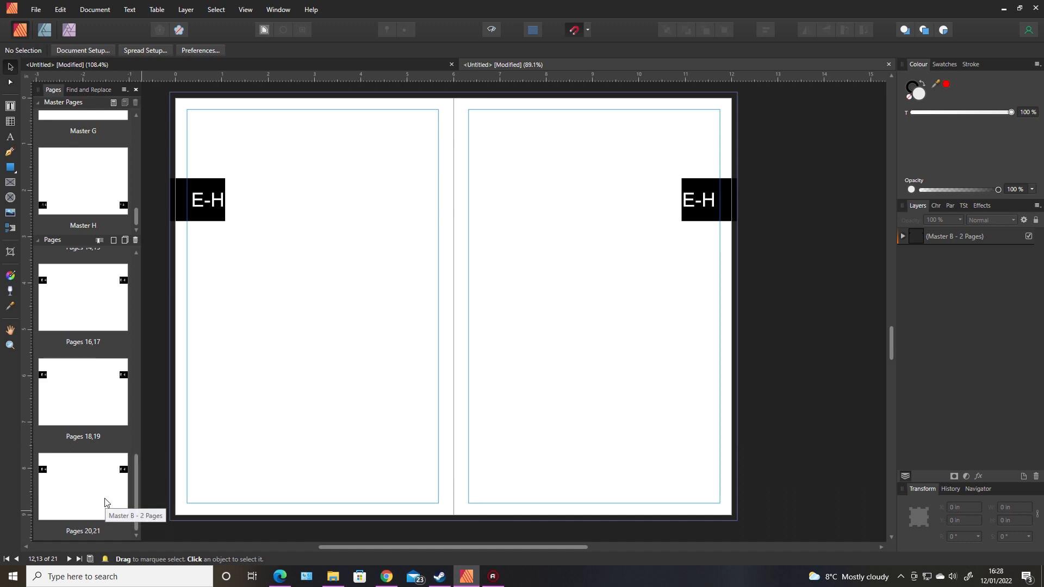
right_click(105, 498)
left_click(142, 356)
left_click(517, 243)
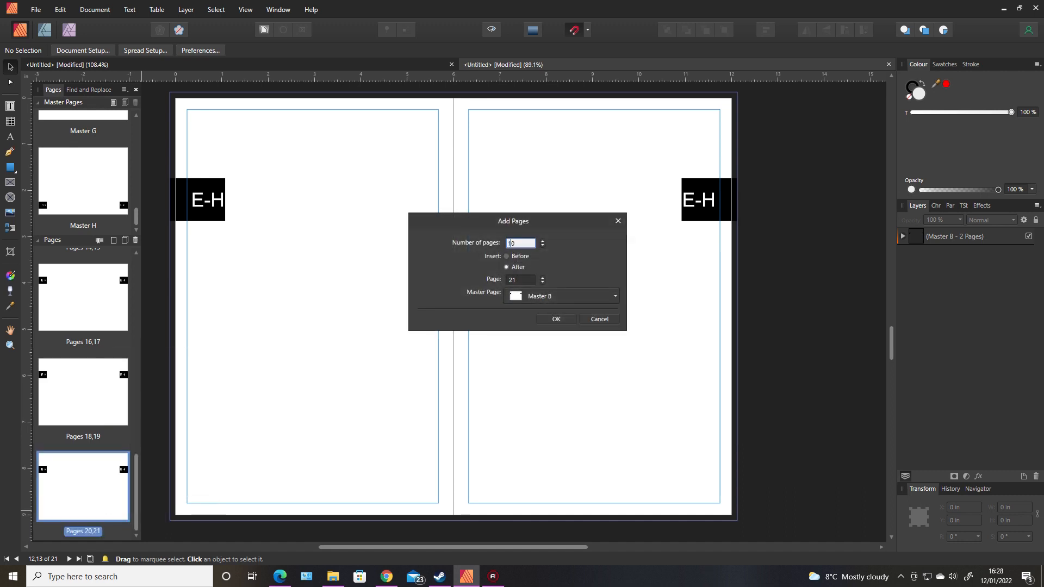
left_click(572, 299)
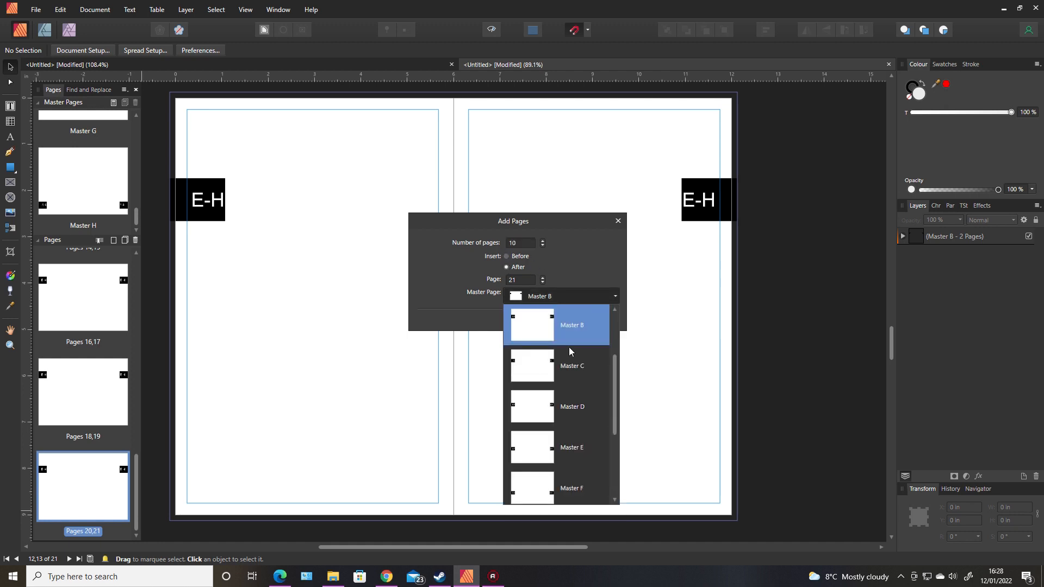
left_click(570, 365)
left_click(561, 320)
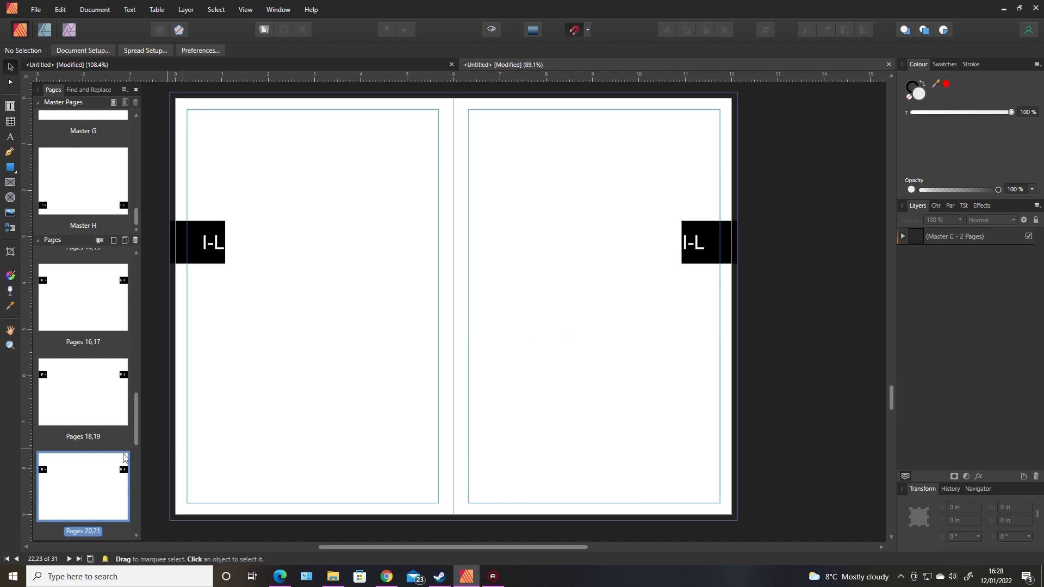
Add ten Master D (M-P) pages after page 31.
scroll(134, 417, "down", 5)
left_click(116, 509)
right_click(116, 509)
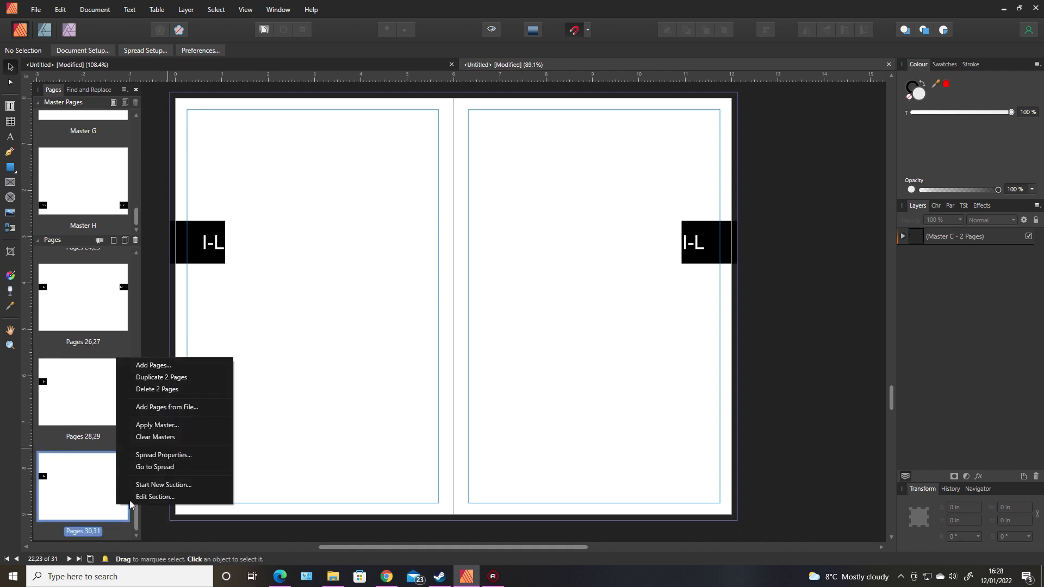
left_click(174, 366)
left_click(525, 243)
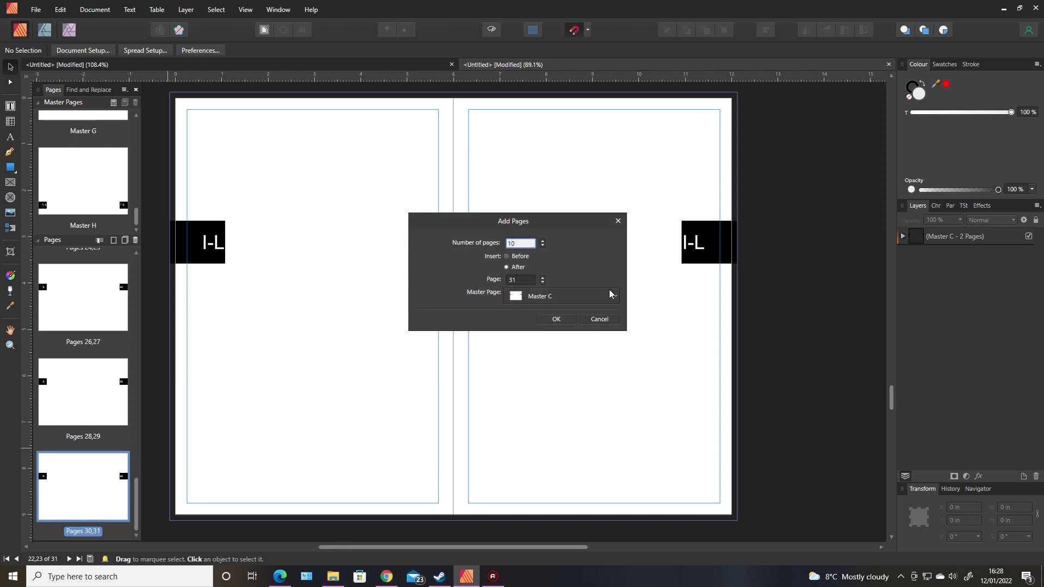
left_click(604, 302)
left_click(571, 367)
left_click(556, 319)
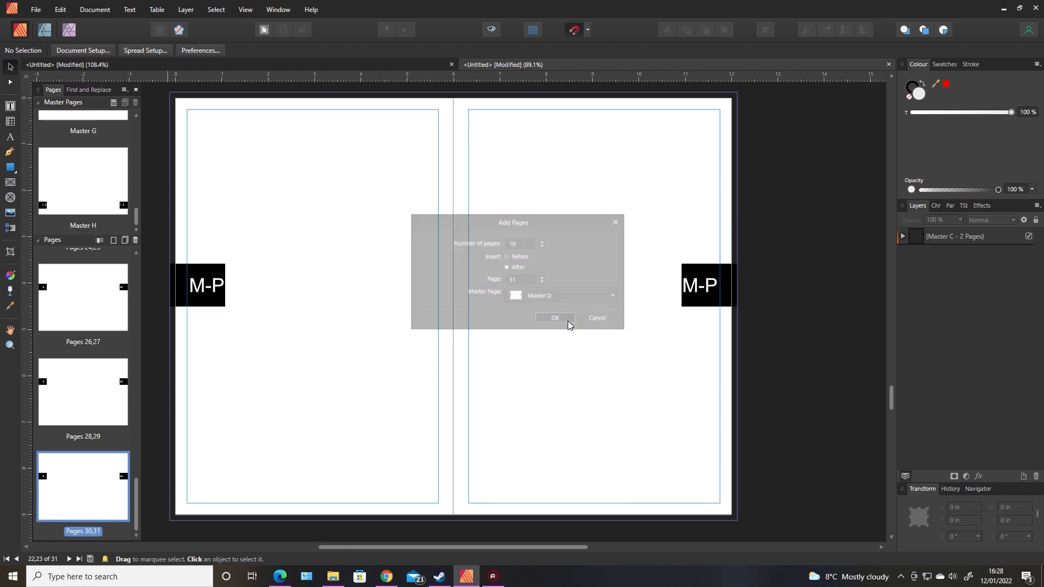
left_click_drag(135, 435, 117, 504)
right_click(99, 494)
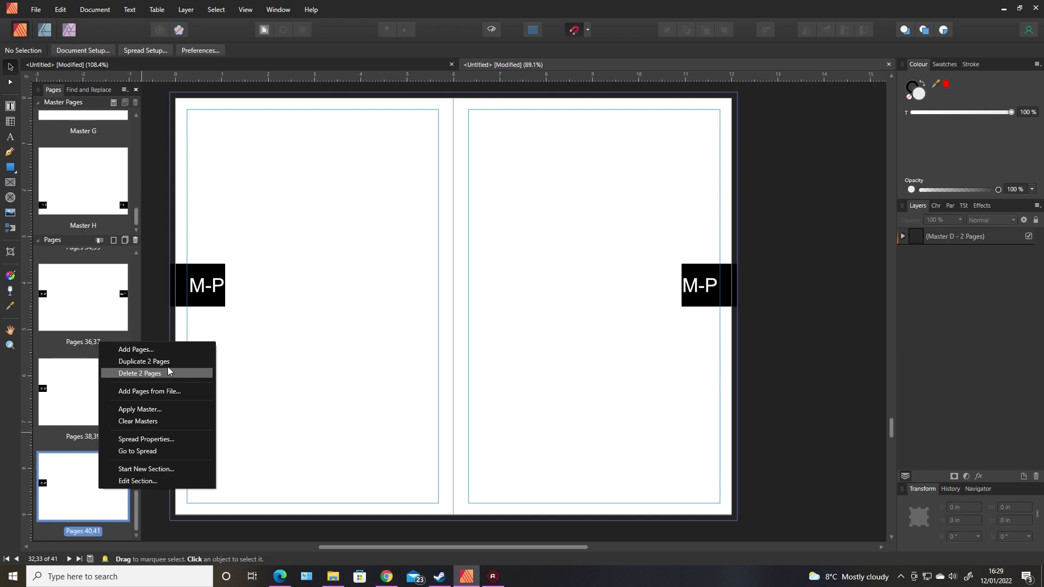
Add ten Master E (Q-T) pages after page 41.
left_click(168, 349)
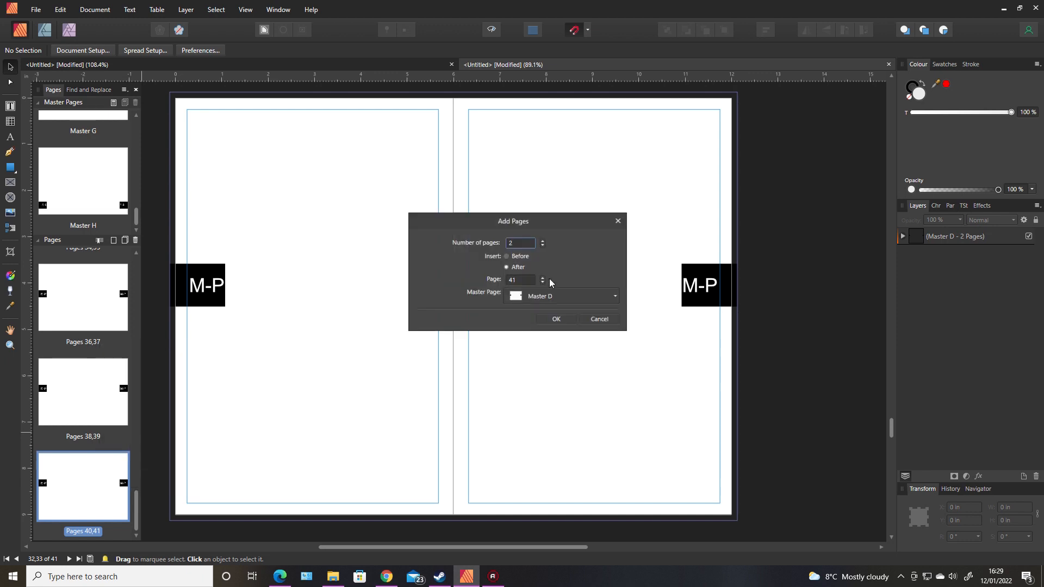
double_click(528, 242)
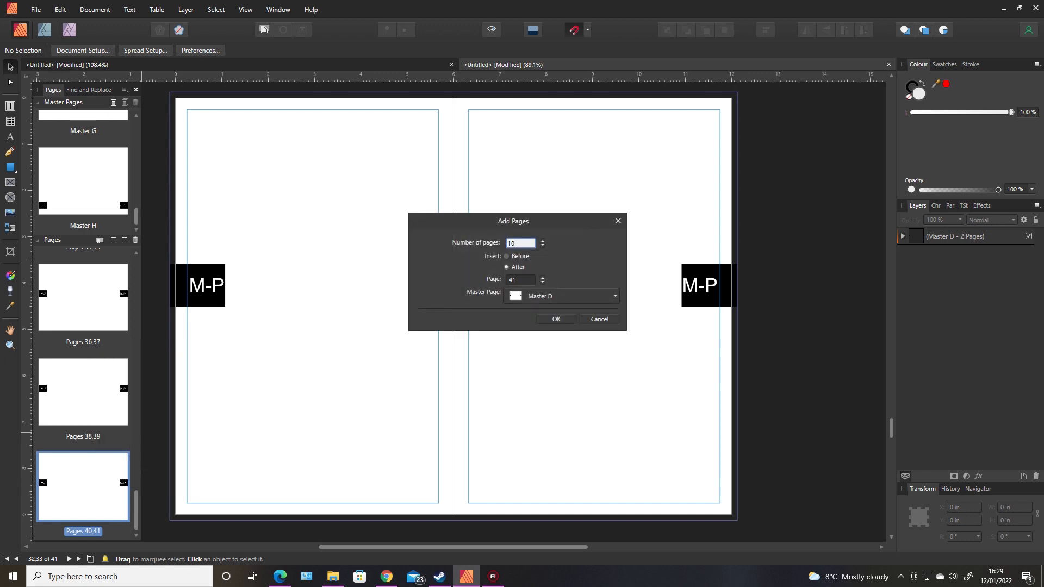
left_click(575, 295)
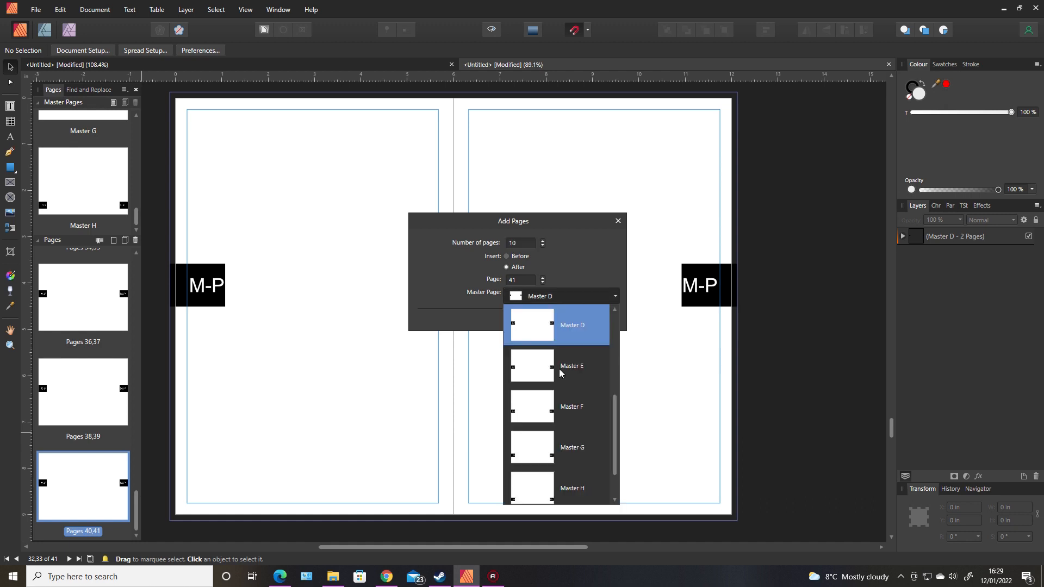
left_click(564, 335)
left_click(556, 320)
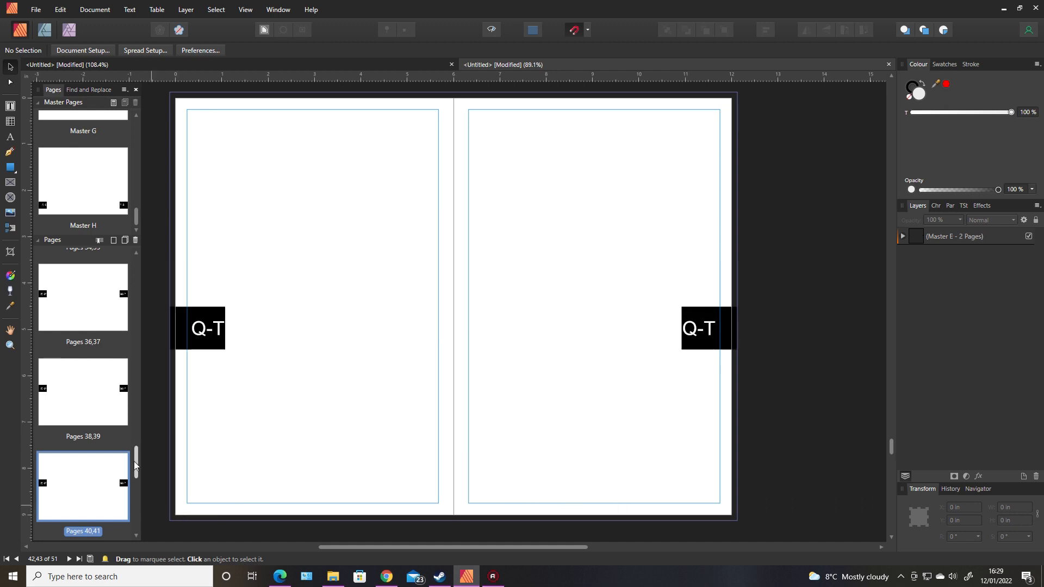
Add ten Master F (U-X) pages after the last spread.
left_click_drag(136, 461, 134, 523)
right_click(116, 494)
left_click(177, 355)
type("10")
left_click(607, 296)
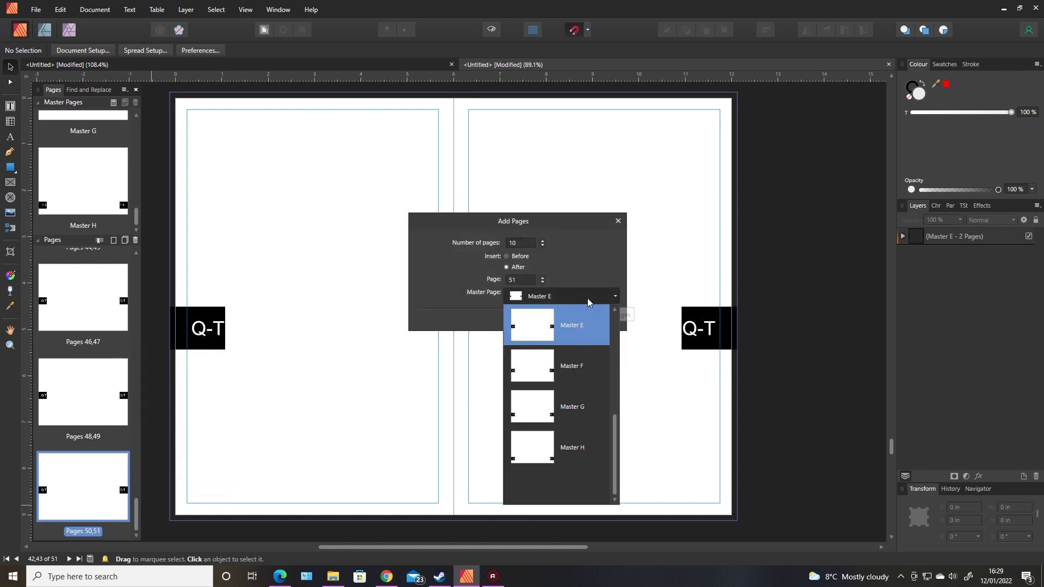
left_click(572, 366)
left_click(561, 319)
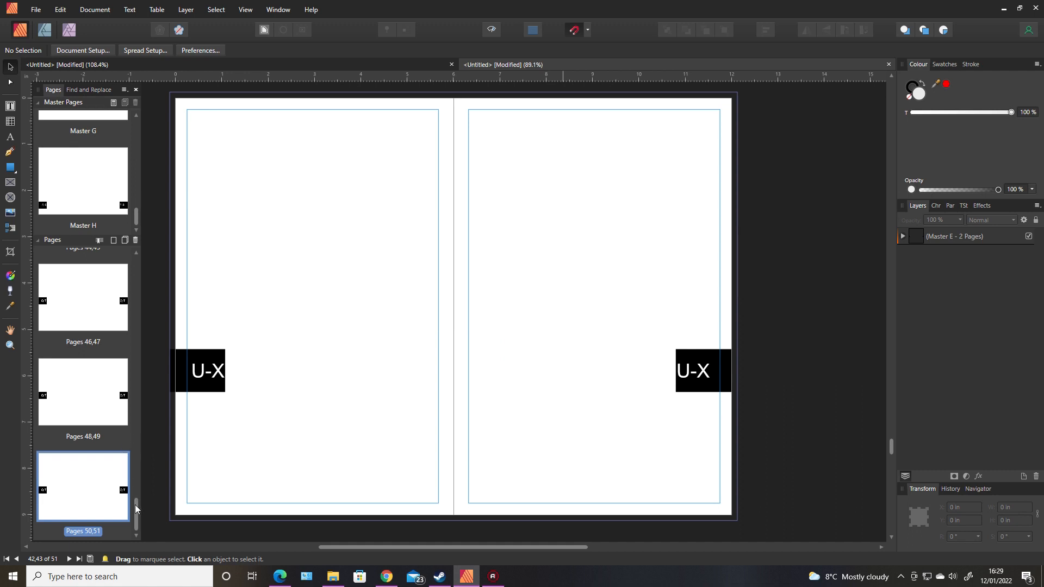
Add ten Y-Z pages after the last spread.
scroll(135, 509, "down", 5)
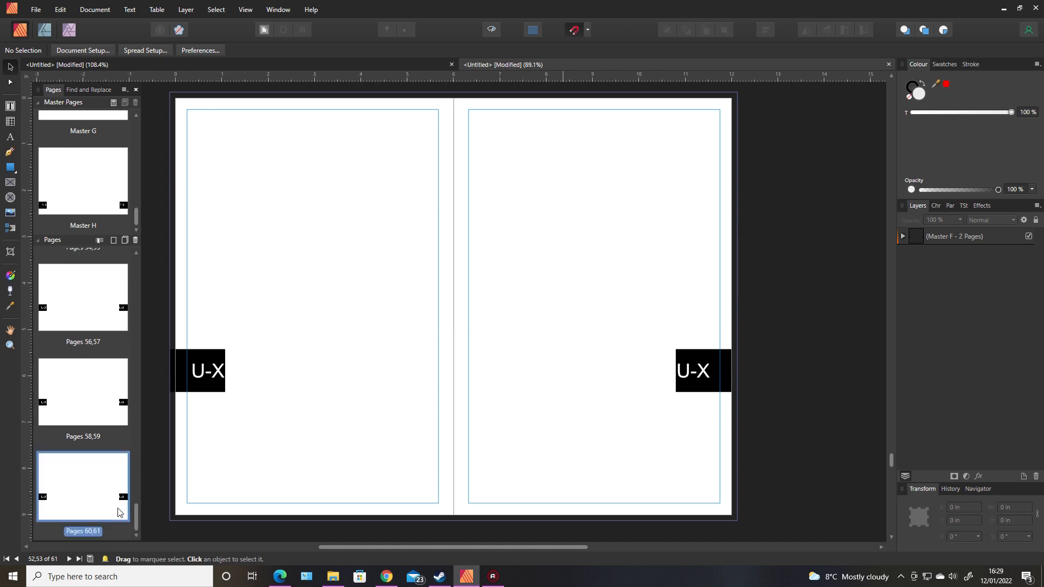
right_click(119, 506)
left_click(144, 366)
left_click(520, 242)
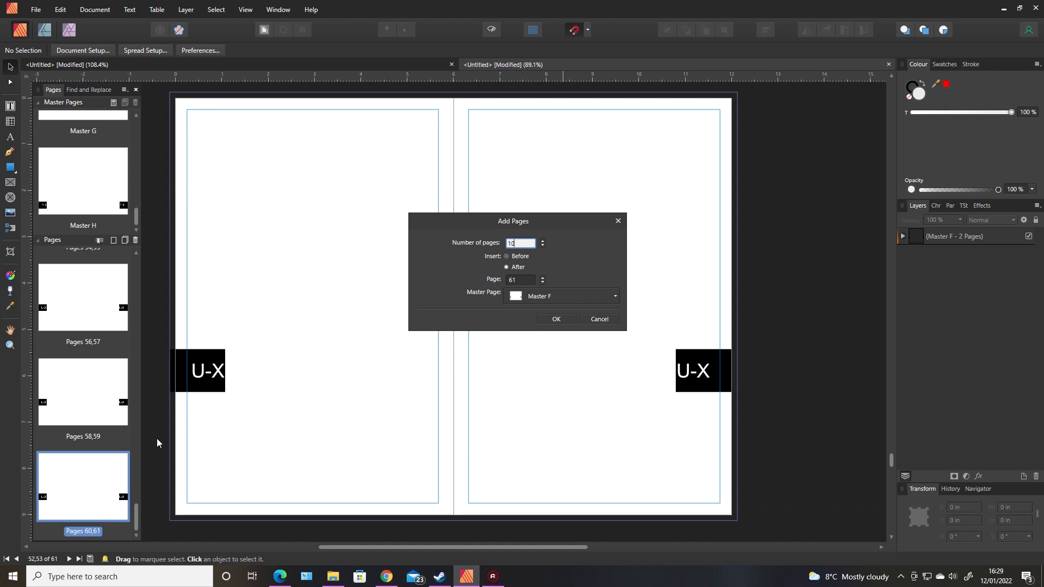
key("Return")
Add ten Master H (0-9) pages at the end, reaching 81 pages.
scroll(137, 490, "down", 5)
right_click(113, 516)
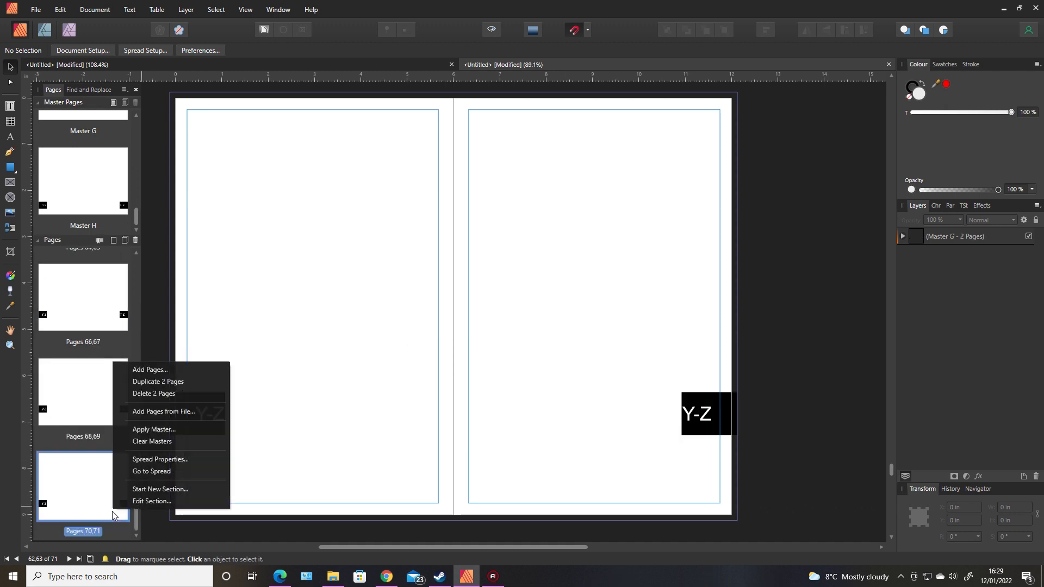
left_click(142, 370)
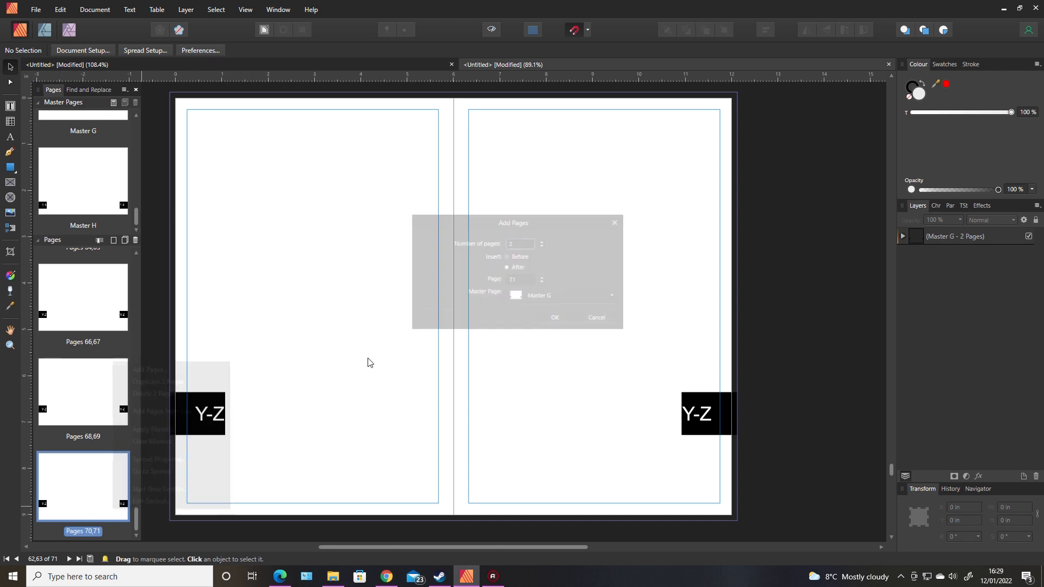
left_click(516, 243)
type("10")
left_click(580, 298)
left_click(552, 450)
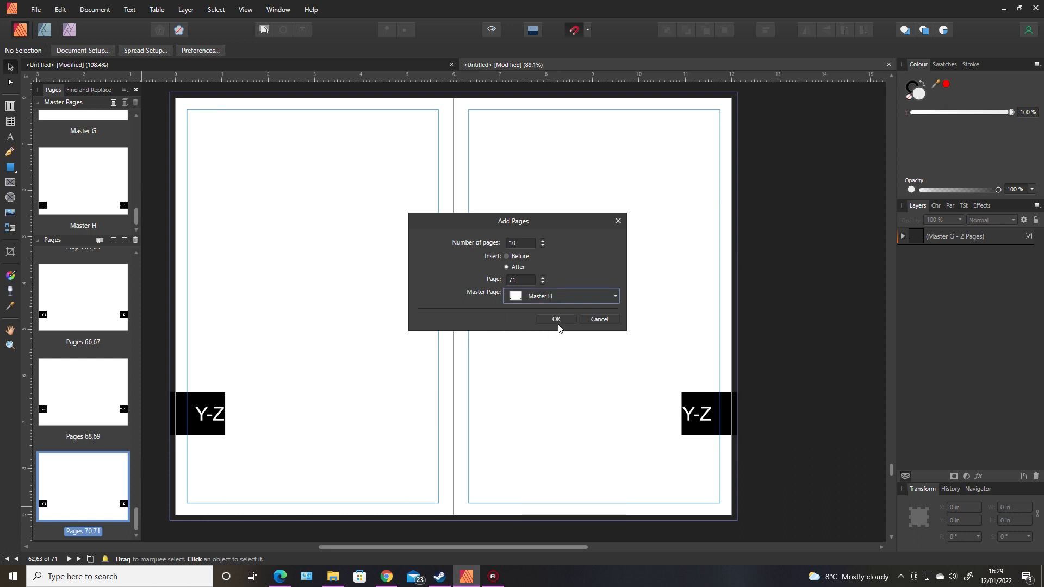
left_click(556, 319)
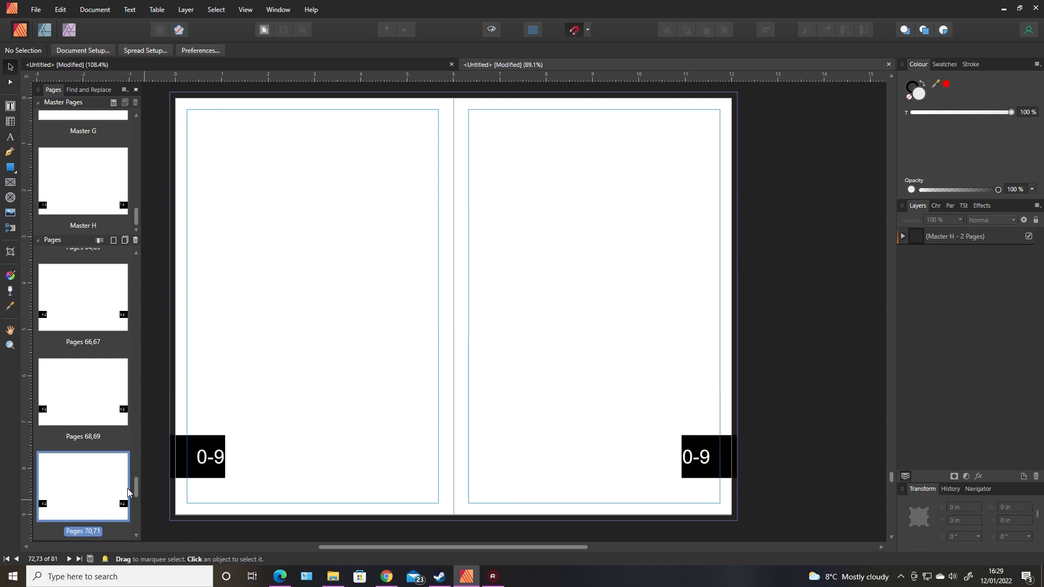
left_click_drag(136, 492, 138, 269)
Jump to pages 2,3, then display the blank A-D spread, pages 4,5, centred on the canvas.
double_click(100, 373)
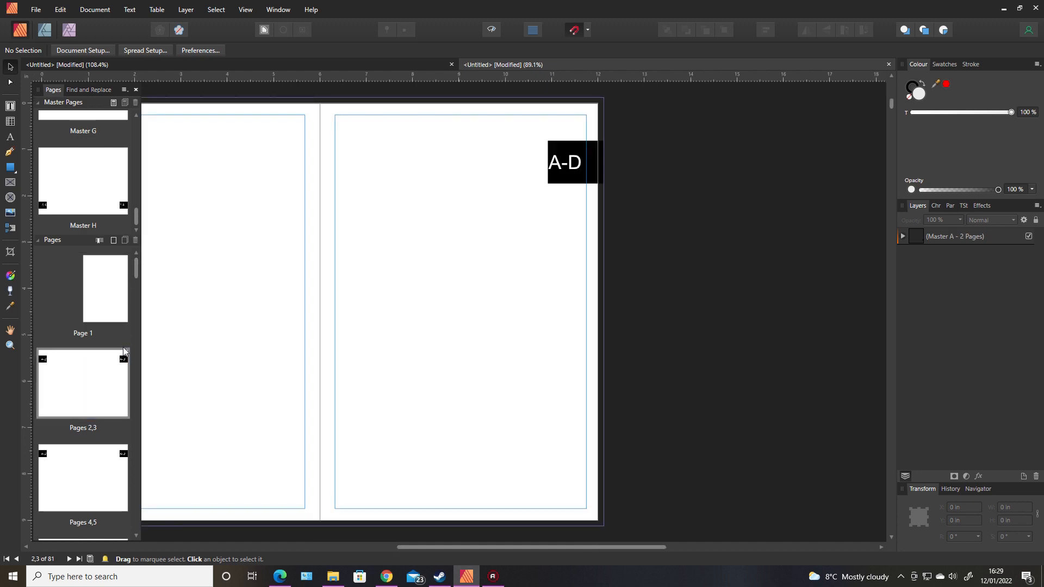
left_click_drag(521, 545, 444, 546)
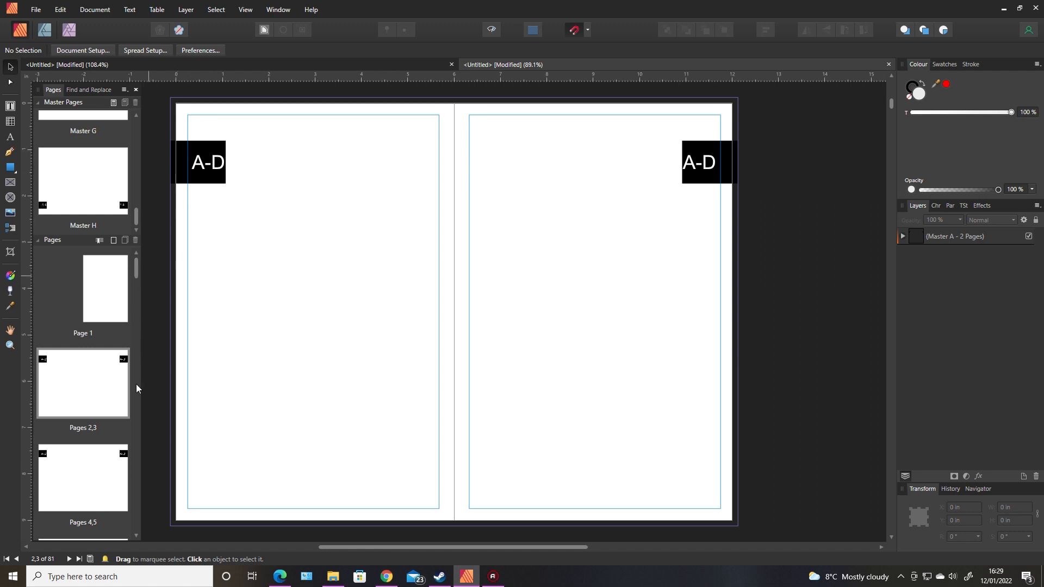
left_click(113, 469)
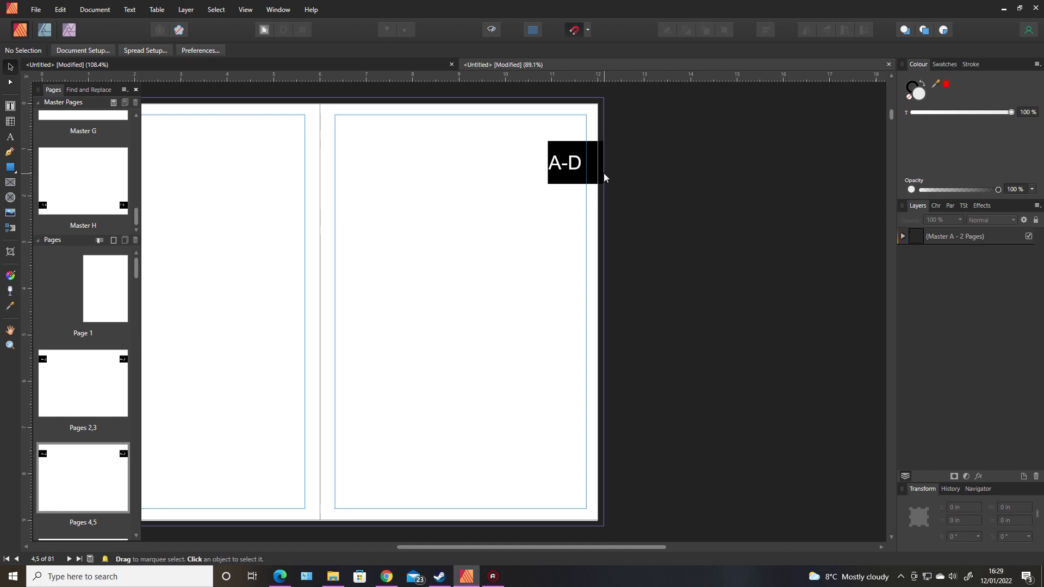
left_click_drag(137, 269, 165, 361)
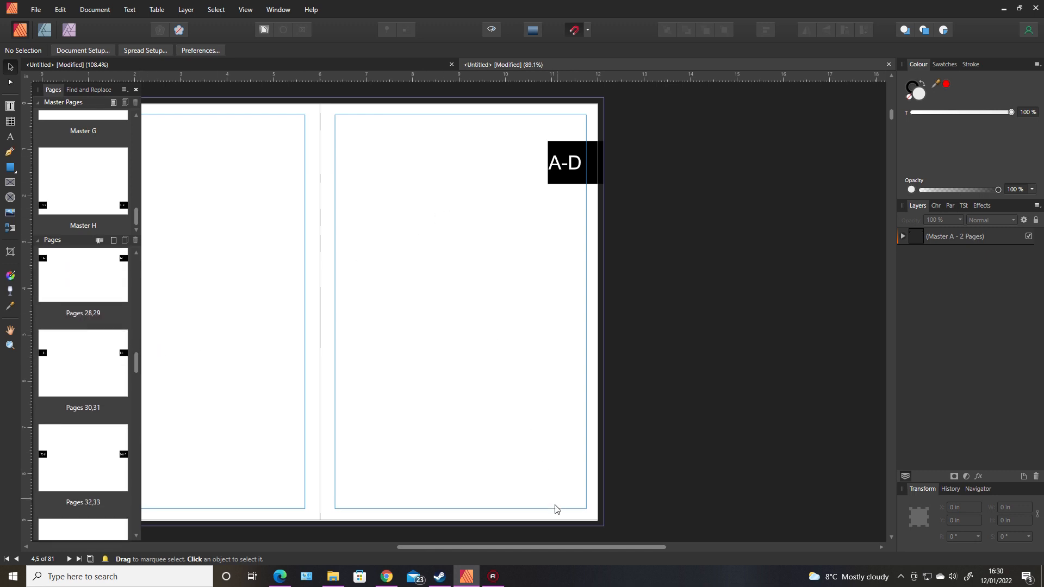
left_click_drag(535, 545, 446, 546)
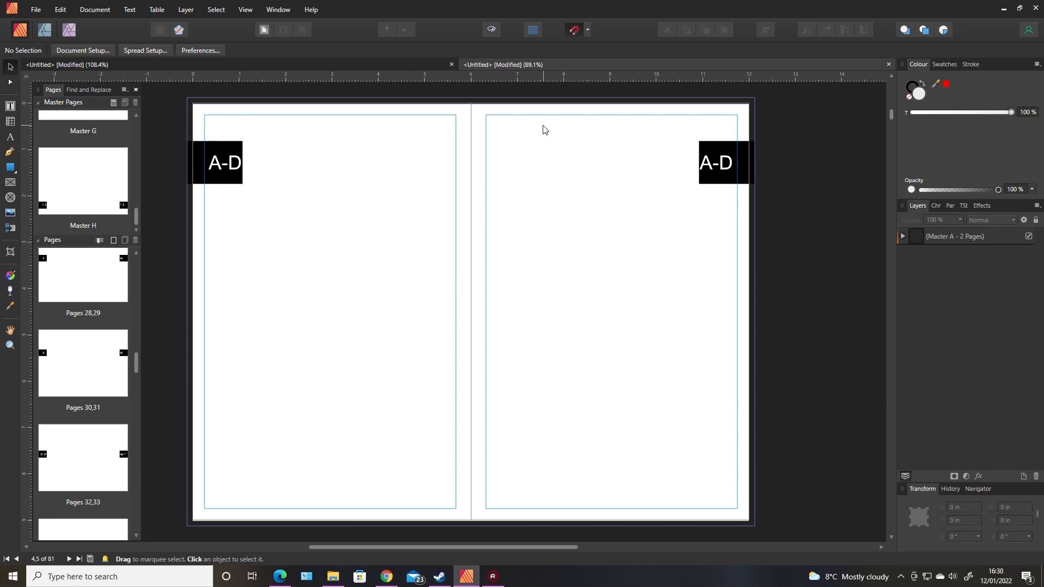
Switch to the finished directory and browse spreads 2,3, 4,5, 44,45 and 90,91.
left_click(220, 65)
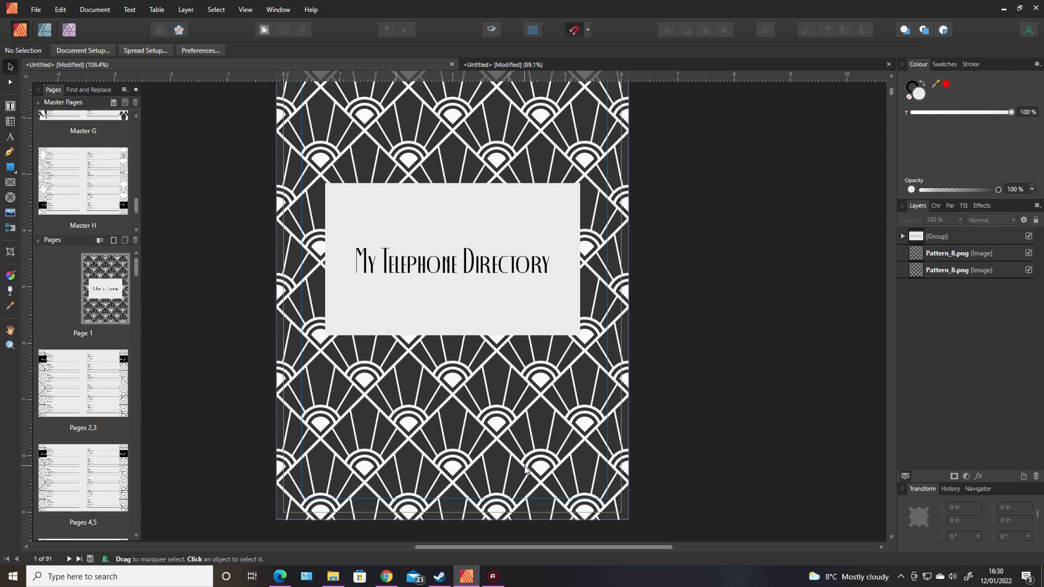
double_click(90, 383)
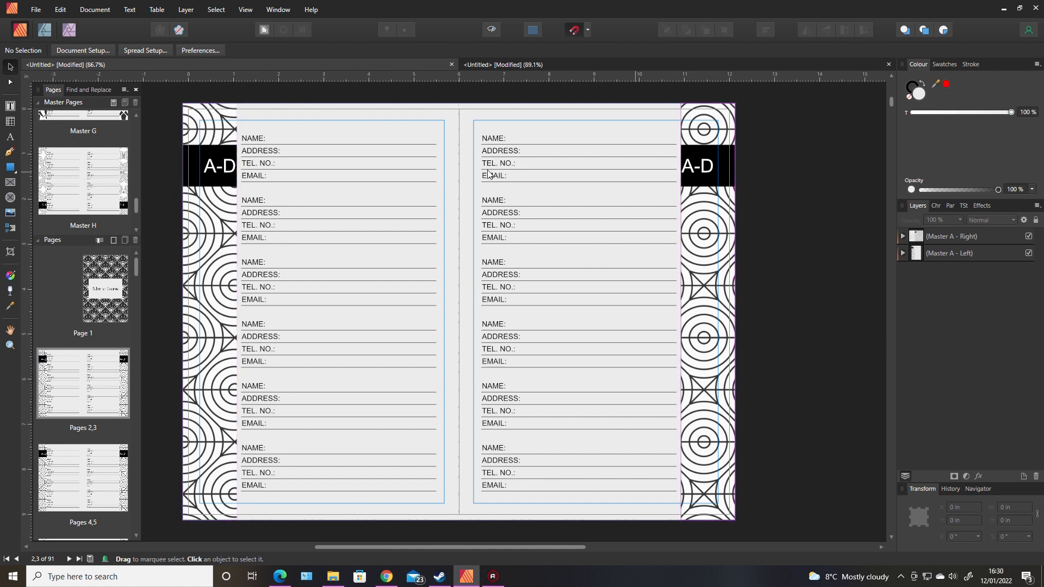
double_click(82, 463)
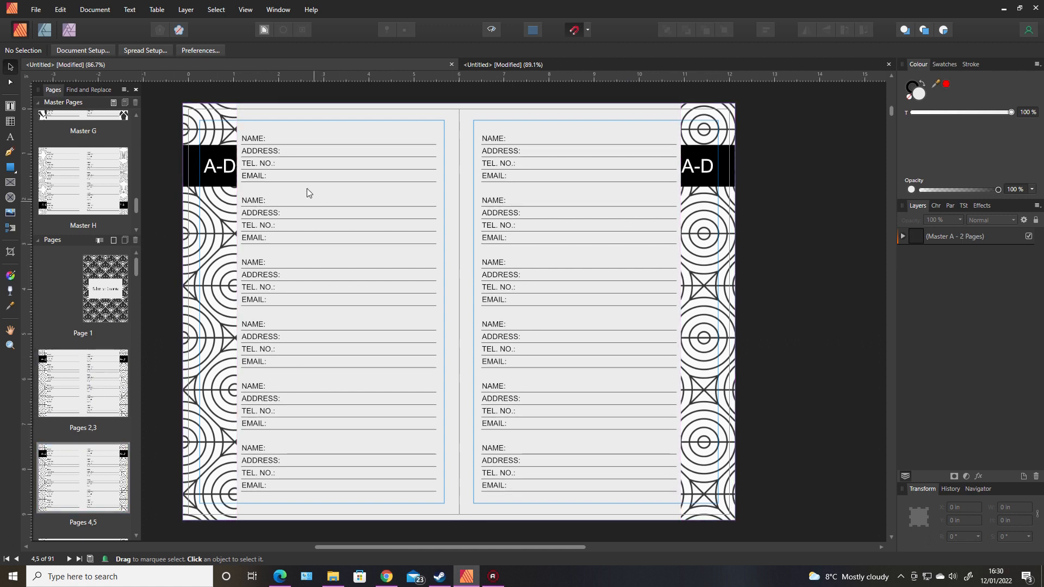
left_click_drag(137, 269, 137, 390)
double_click(117, 402)
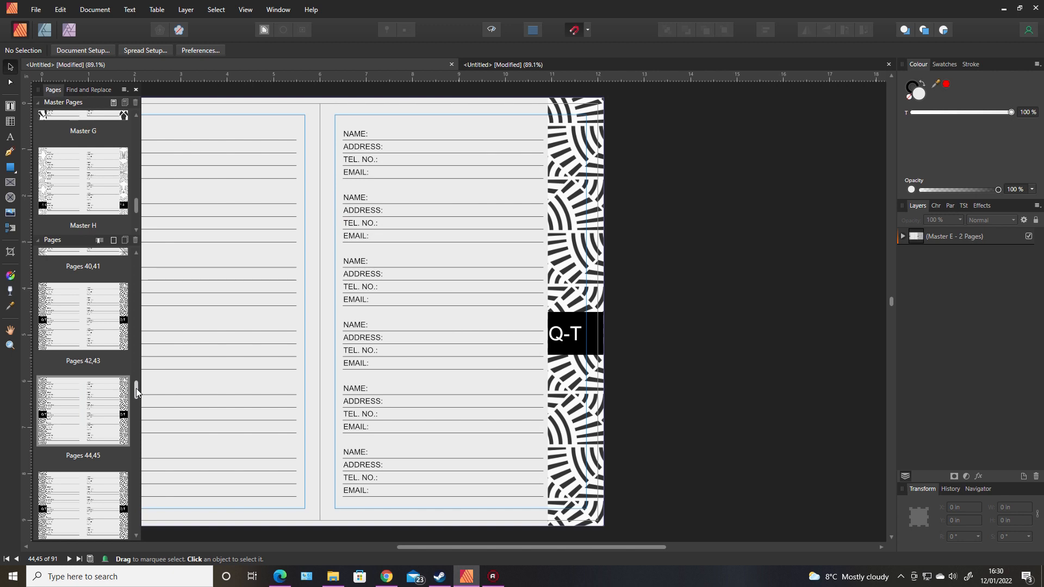
left_click_drag(137, 390, 142, 513)
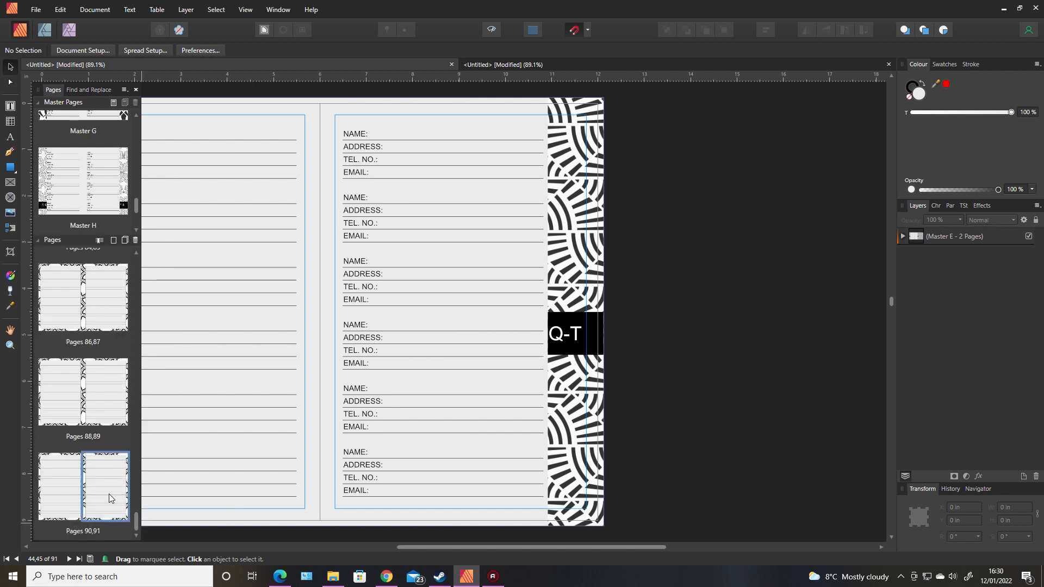
left_click(109, 495)
Open the Master A spread for editing.
left_click_drag(465, 546, 363, 546)
left_click_drag(136, 522, 143, 257)
left_click_drag(136, 205, 139, 114)
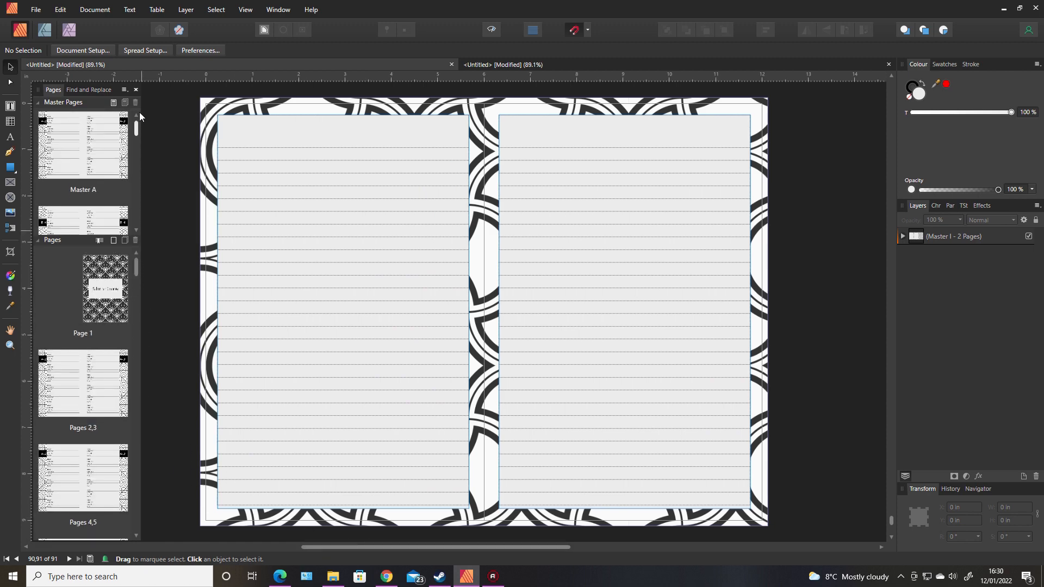
double_click(94, 158)
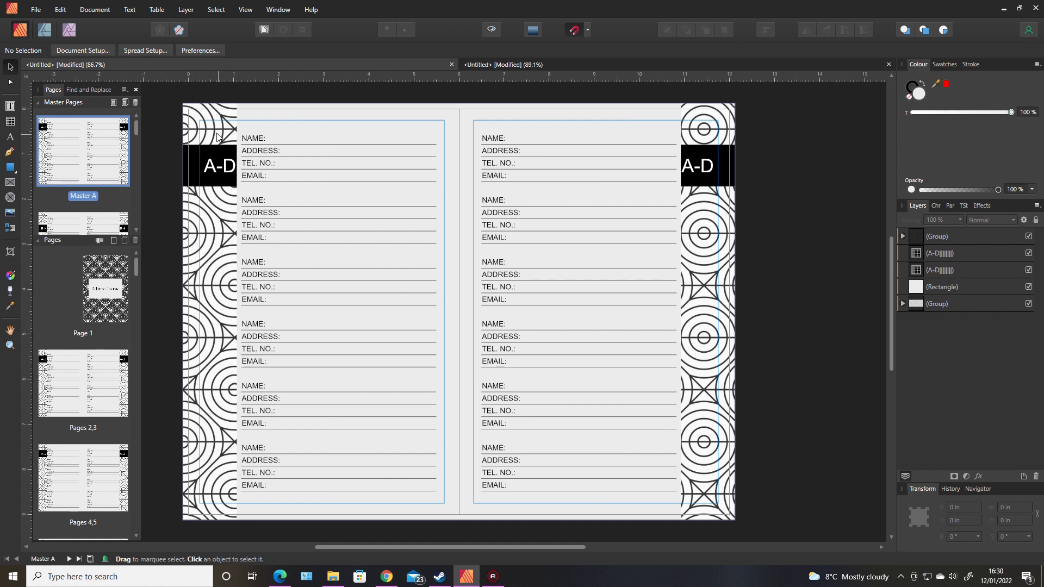
Inspect Master A's patterned border group, contact-entry tables and A-D tab strip.
left_click(206, 116)
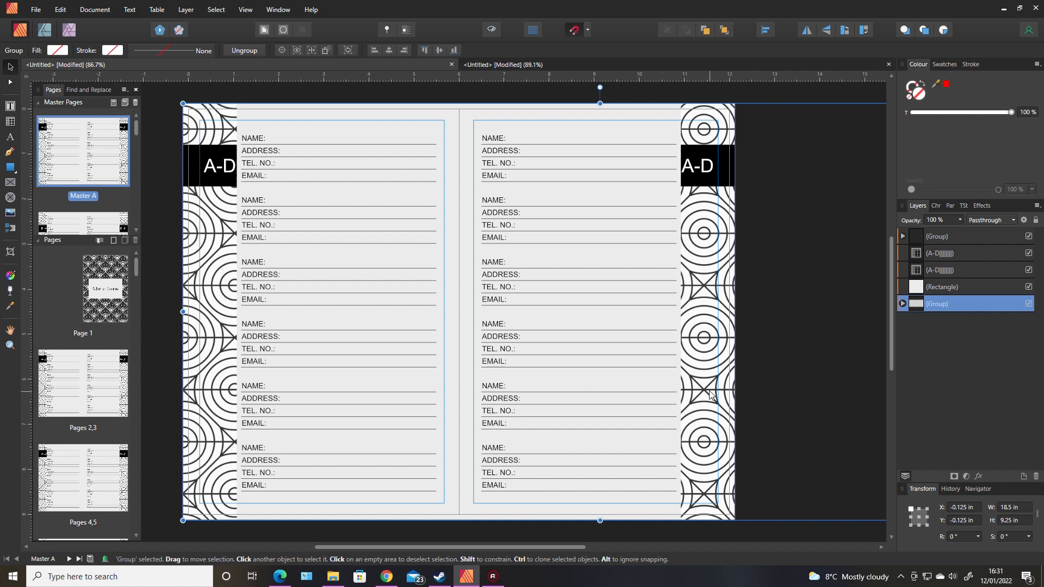
left_click(301, 175)
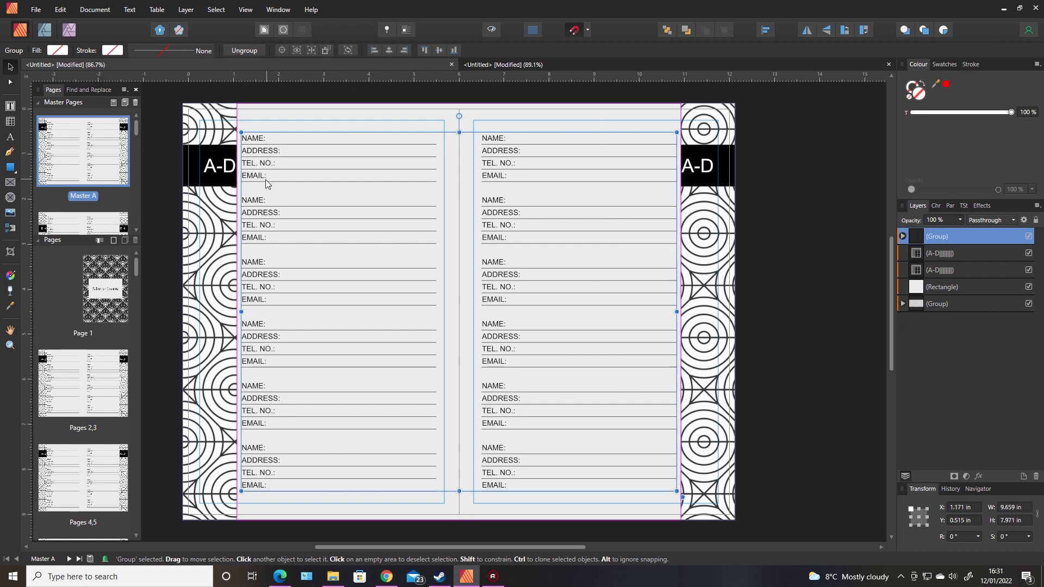
double_click(263, 142)
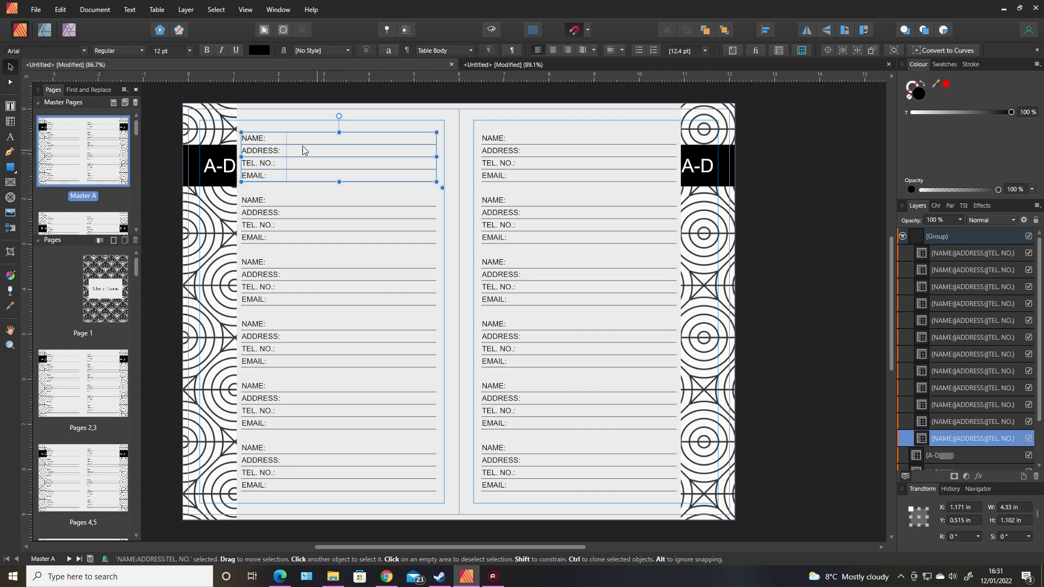
left_click(468, 104)
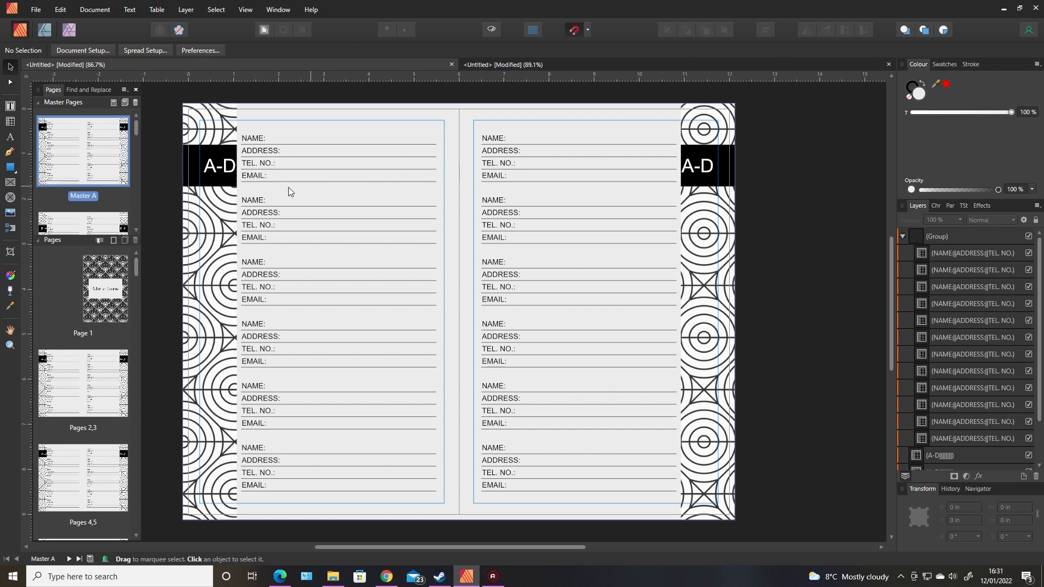
left_click(270, 208)
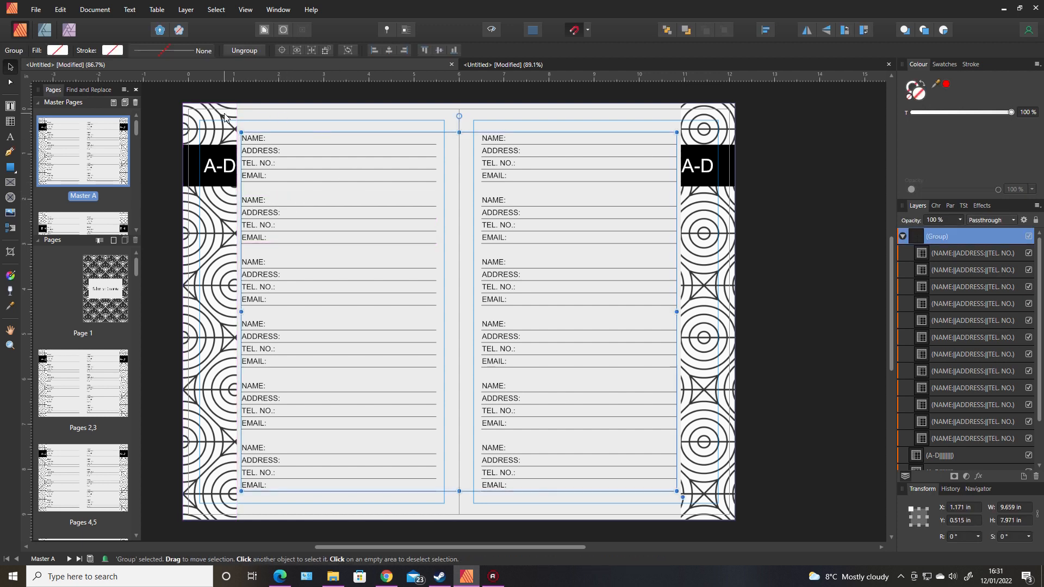
left_click(192, 115)
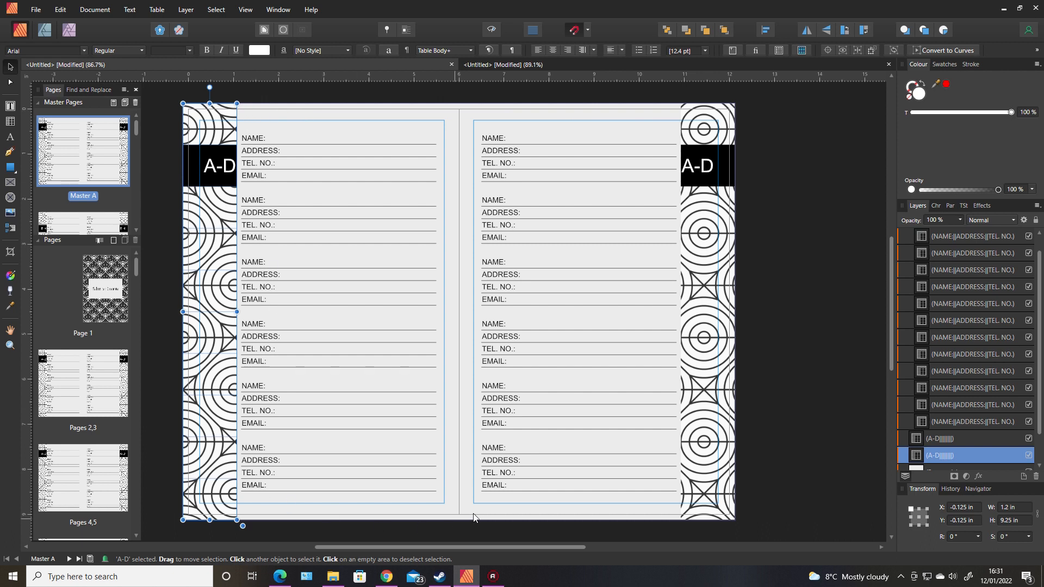
Hide the white background rectangle, then show it again over the pattern.
left_click(500, 517)
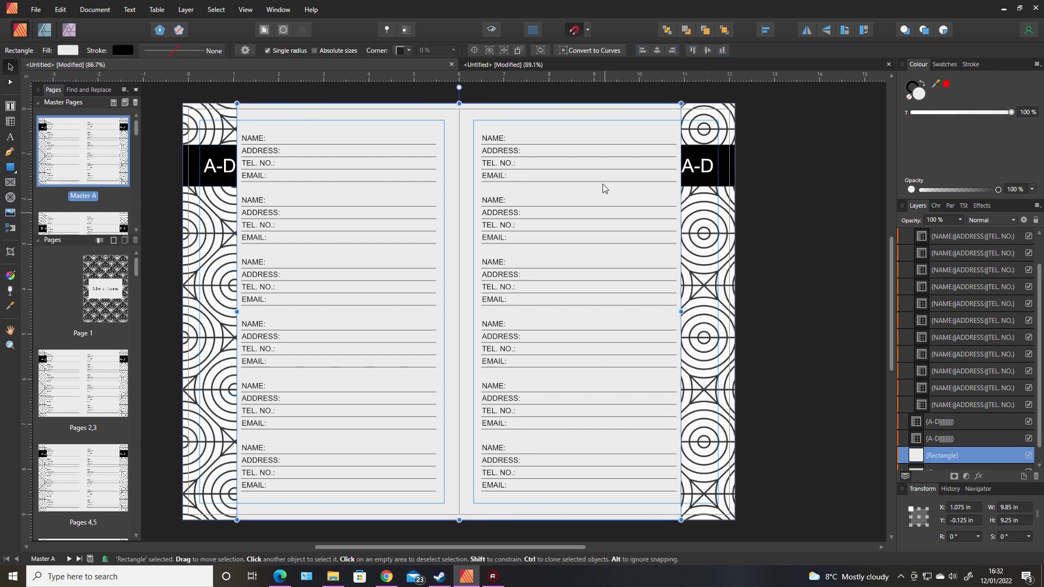
left_click(1028, 455)
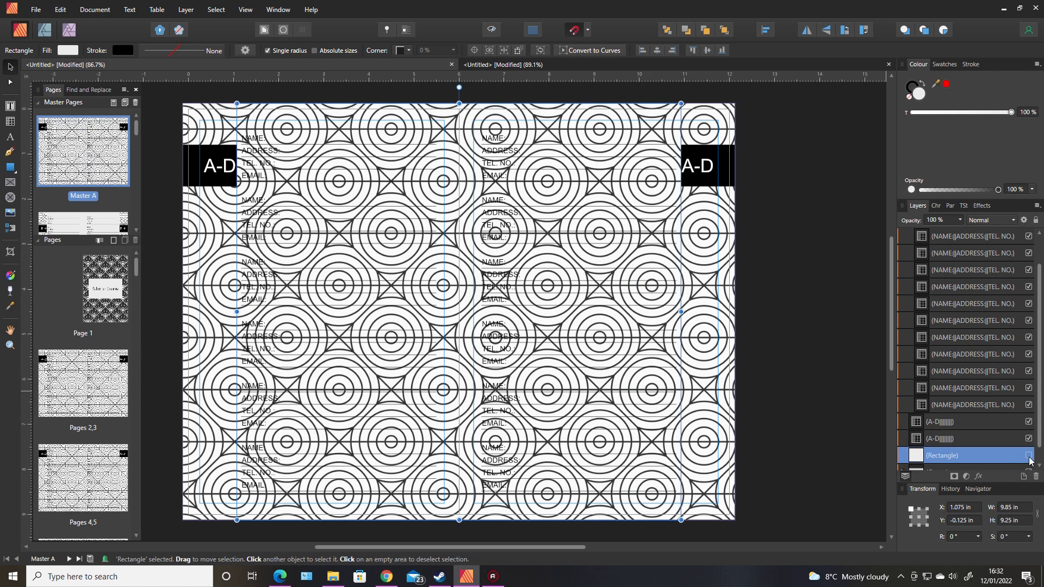
left_click(1028, 456)
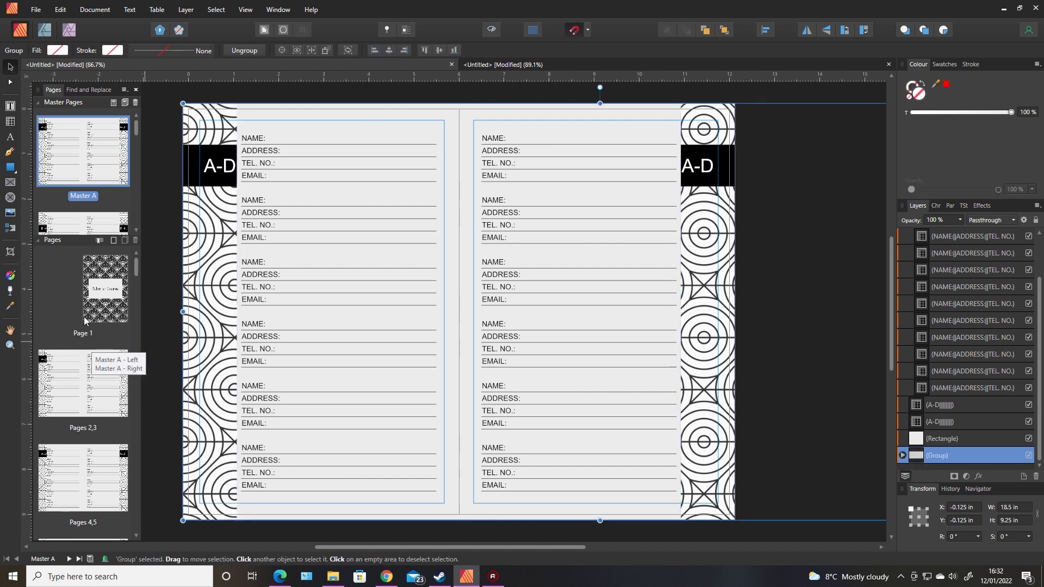
Browse pages 2,3 and Masters B, C and D, ending on the Master I lined notes spread.
double_click(97, 386)
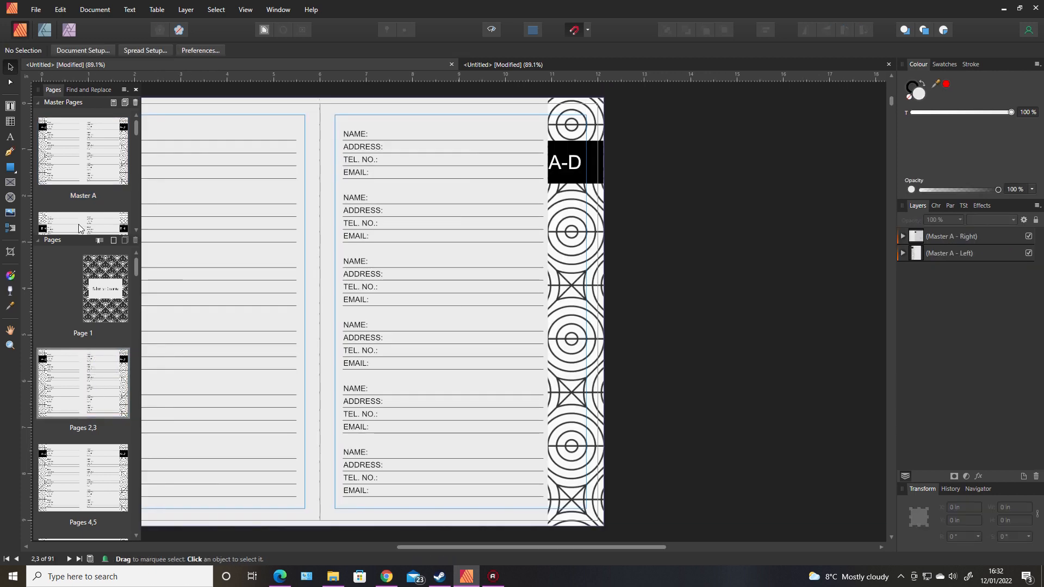
double_click(78, 224)
scroll(137, 232, "down", 3)
double_click(99, 206)
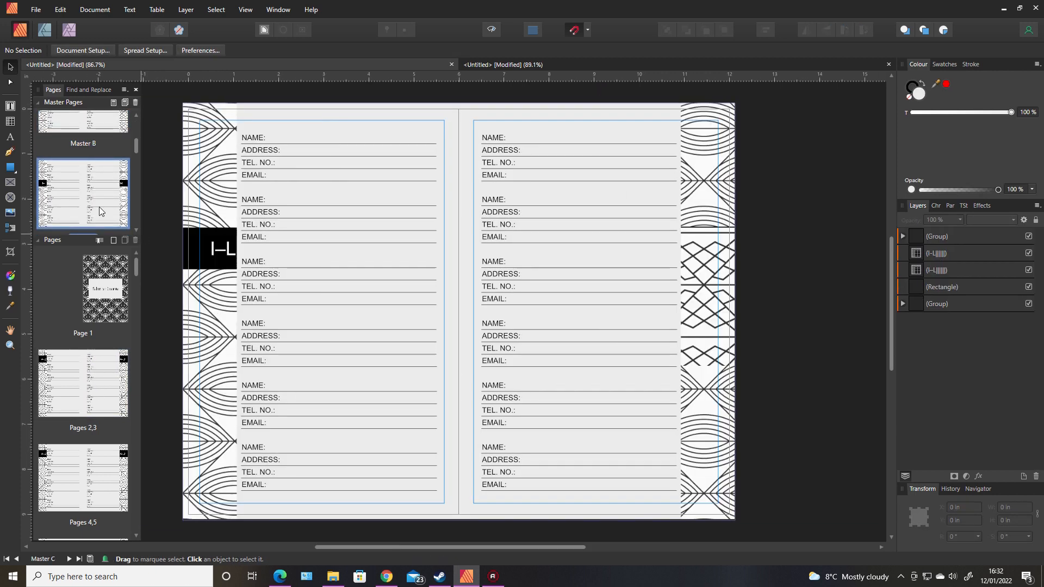
scroll(137, 229, "down", 2)
scroll(137, 228, "down", 2)
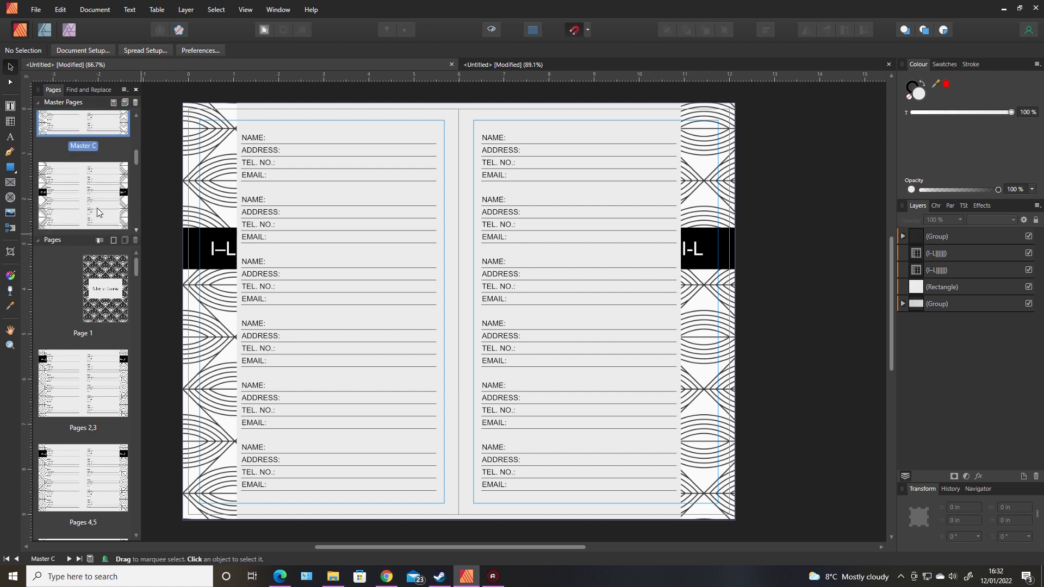
double_click(97, 207)
scroll(136, 221, "down", 2)
scroll(136, 225, "down", 4)
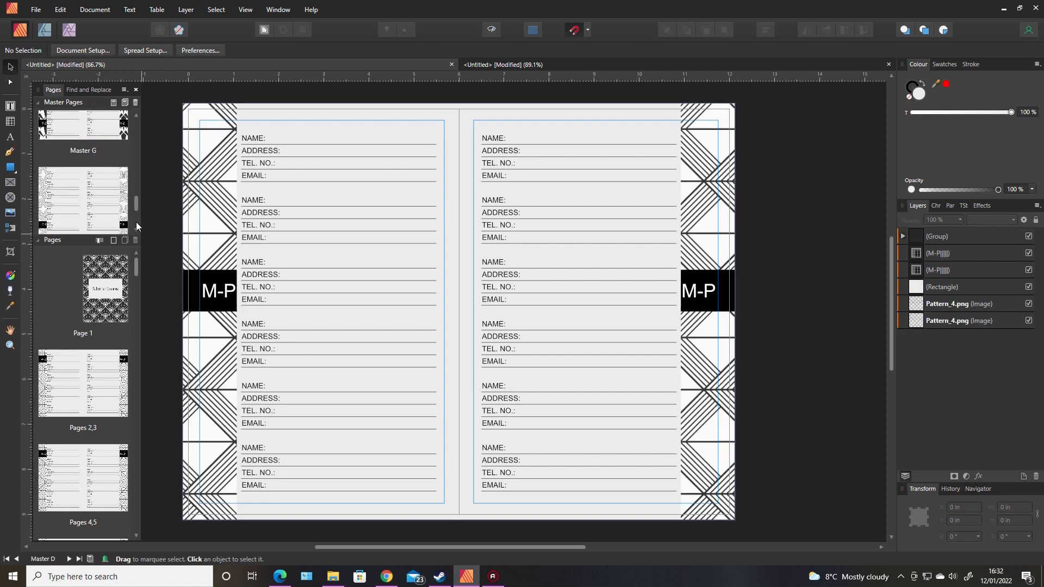
double_click(109, 194)
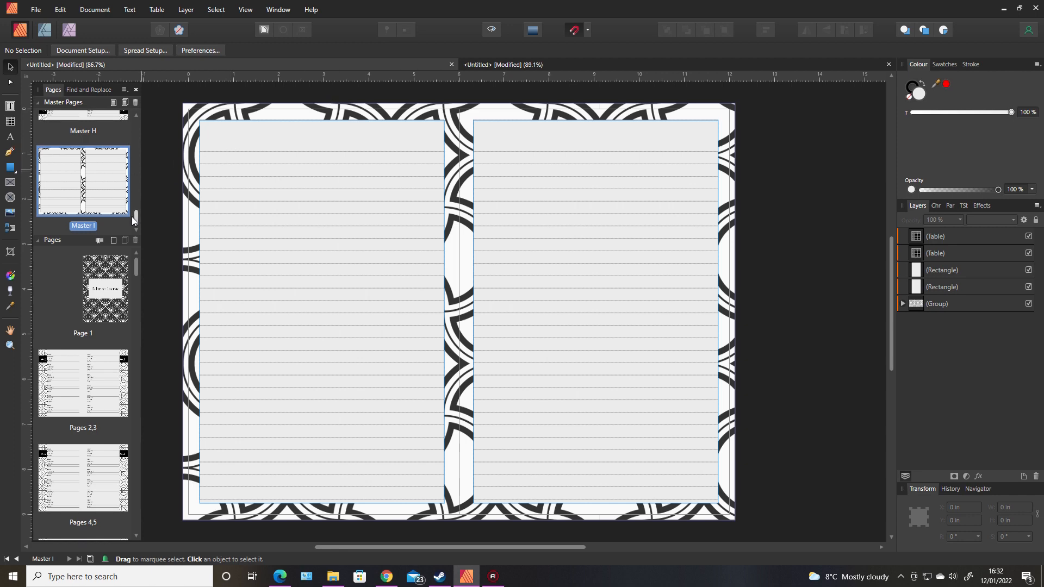
double_click(116, 276)
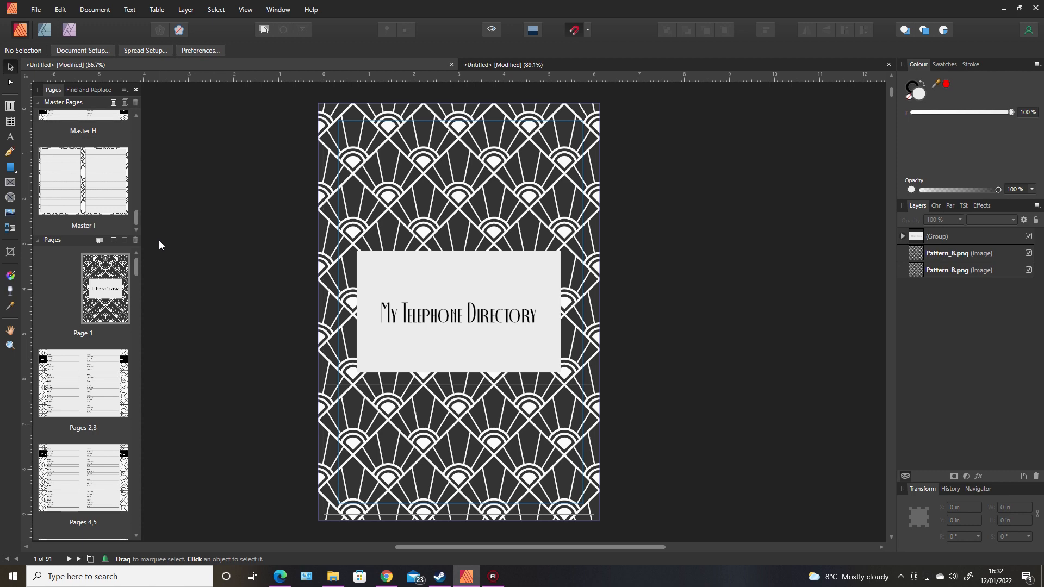
double_click(100, 197)
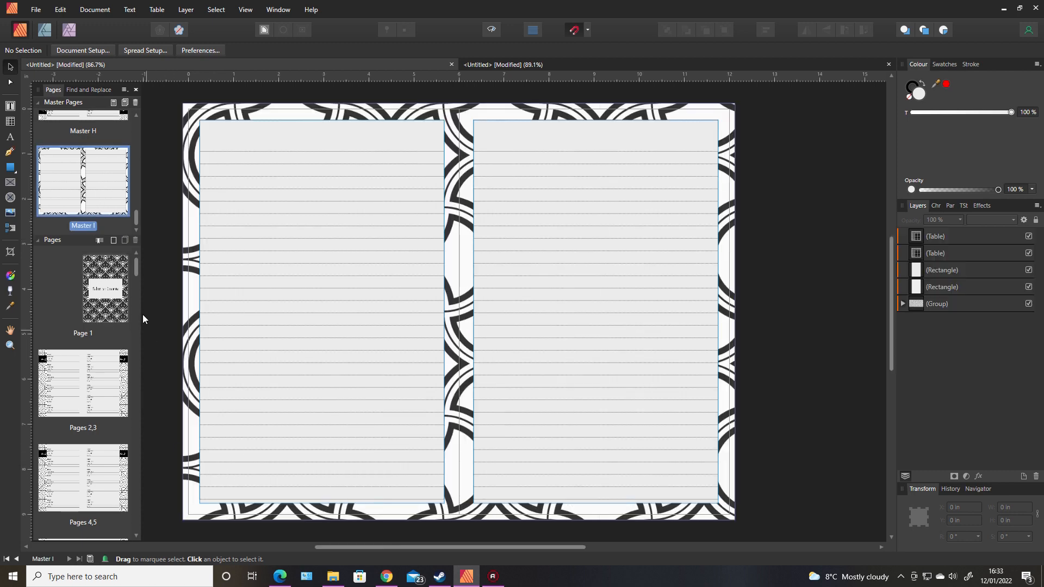
scroll(134, 213, "up", 2)
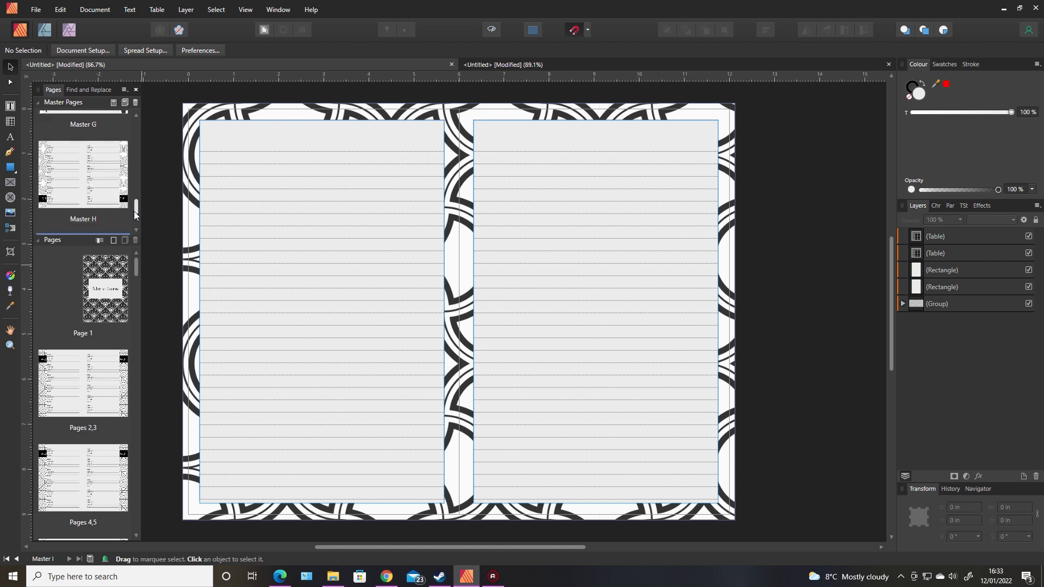
scroll(134, 215, "down", 2)
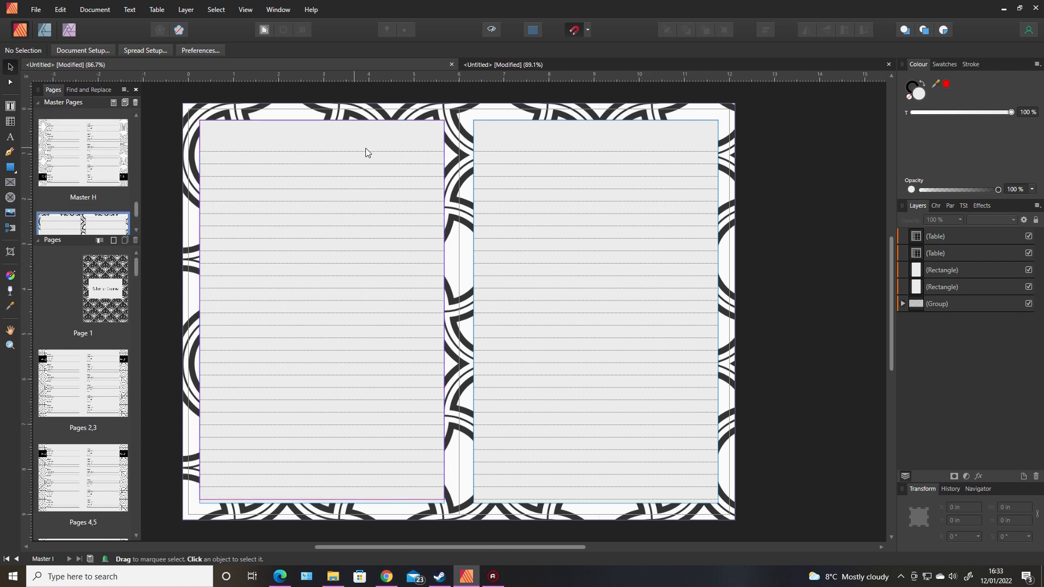
left_click(277, 224)
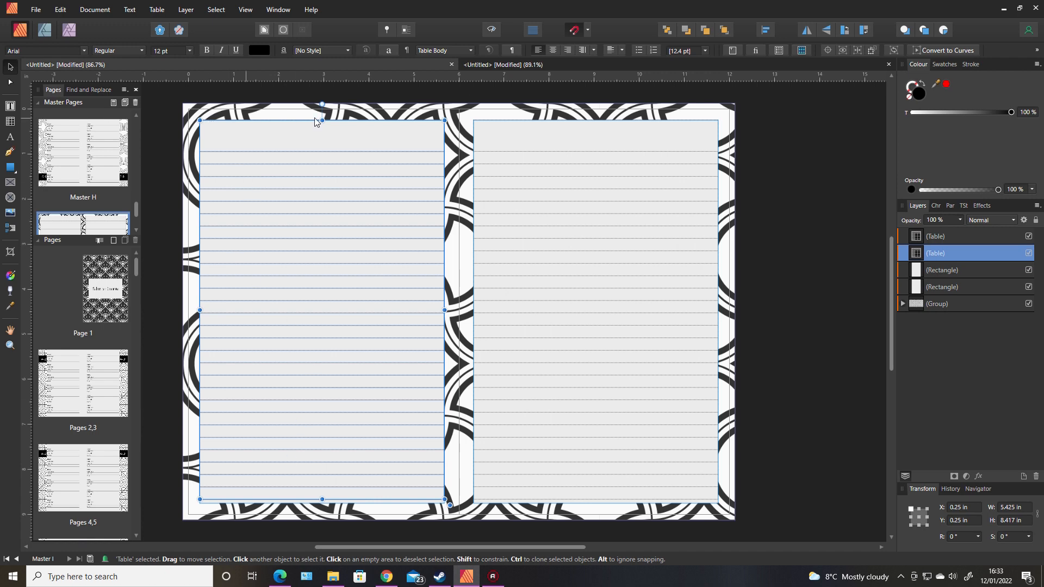
left_click(946, 270)
left_click(1029, 270)
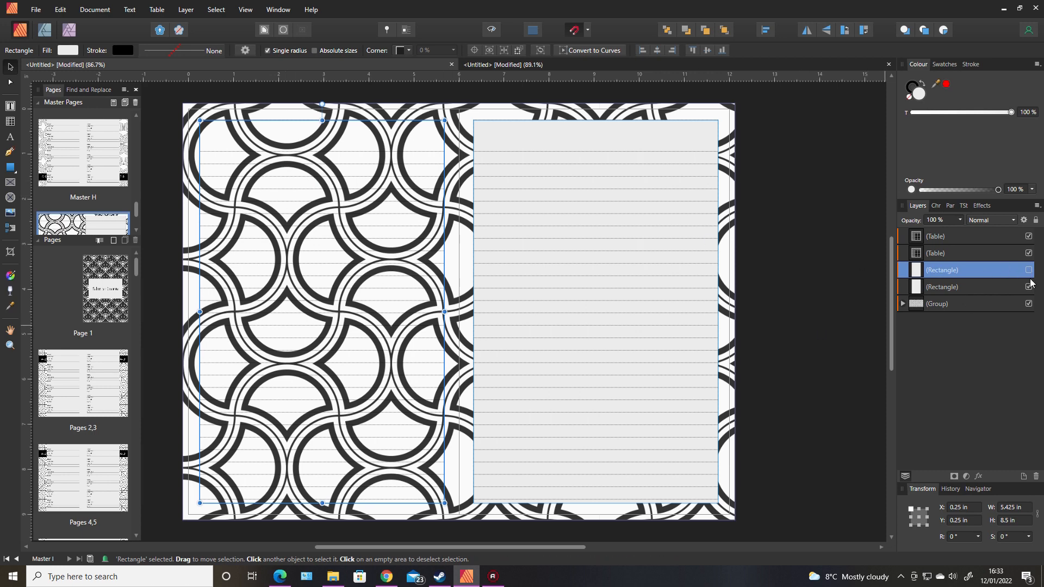
left_click(1028, 271)
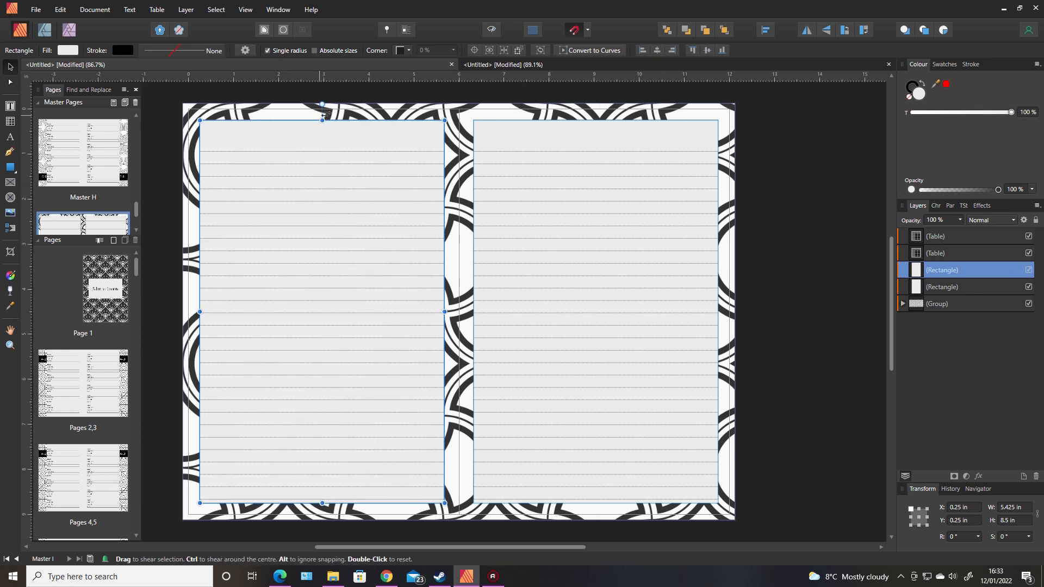
left_click(364, 106)
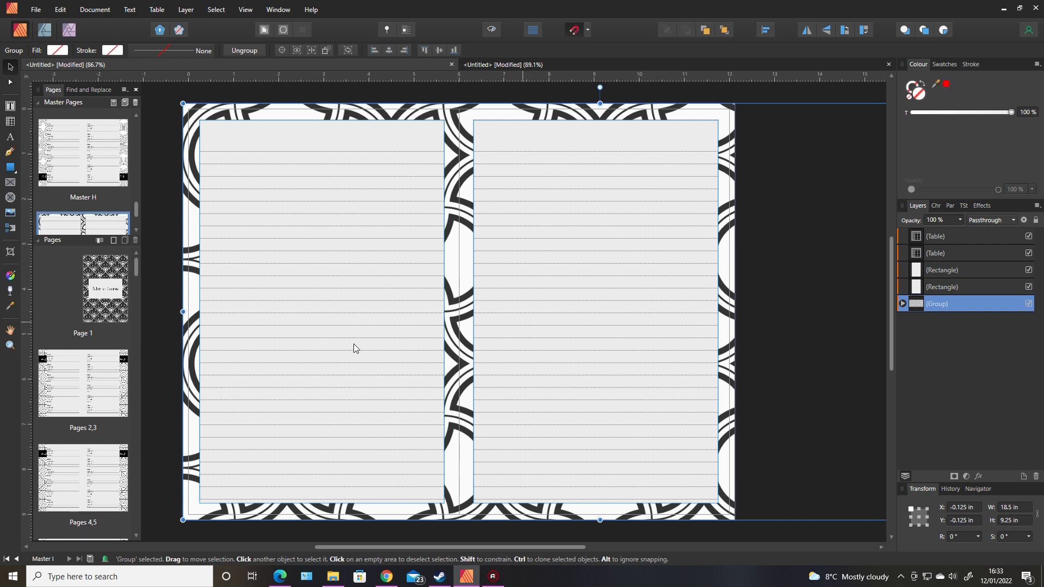
left_click(278, 581)
scroll(914, 184, "down", 15)
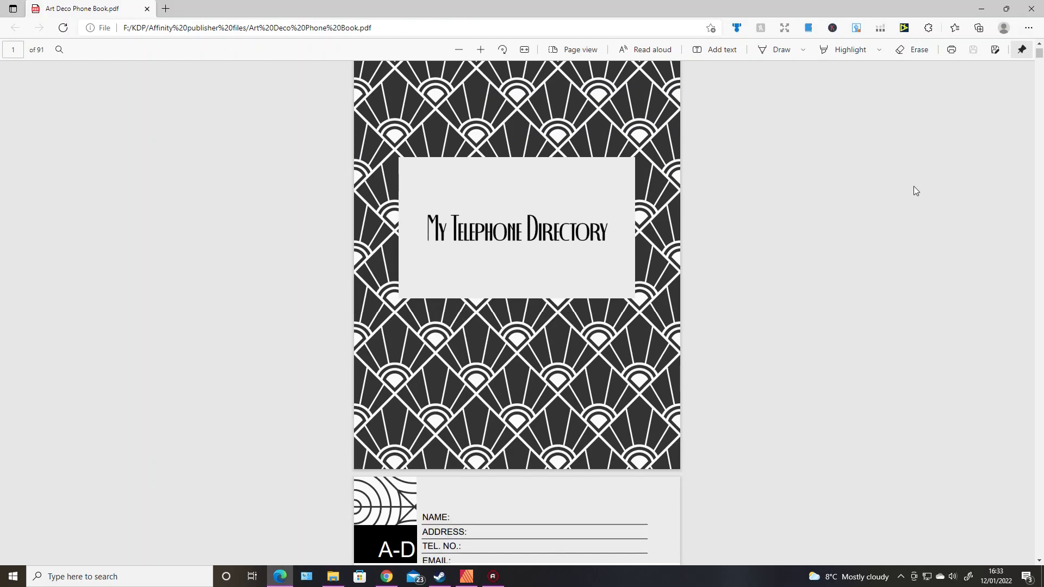
scroll(912, 187, "down", 9)
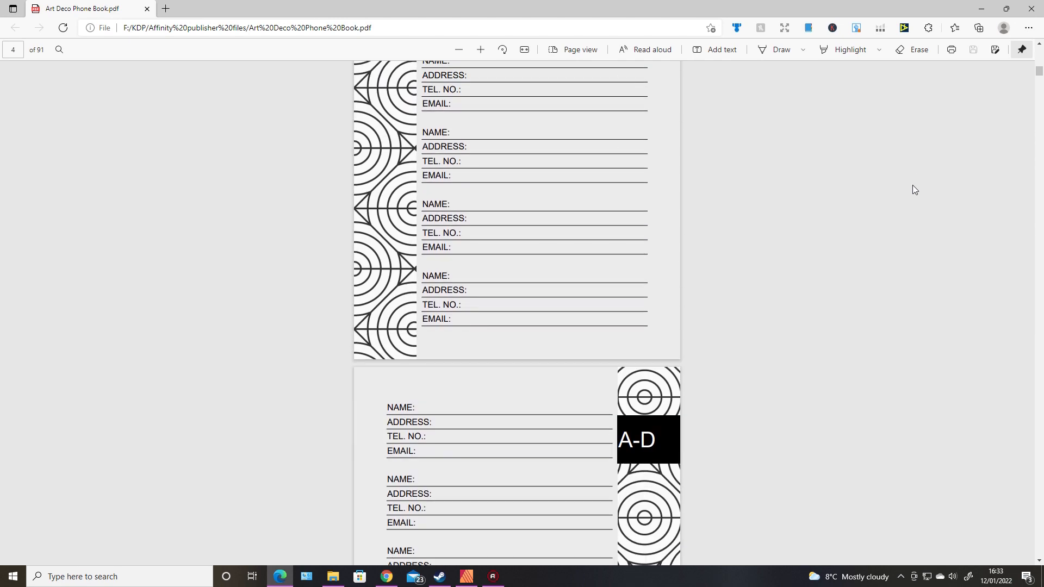
scroll(829, 267, "down", 5)
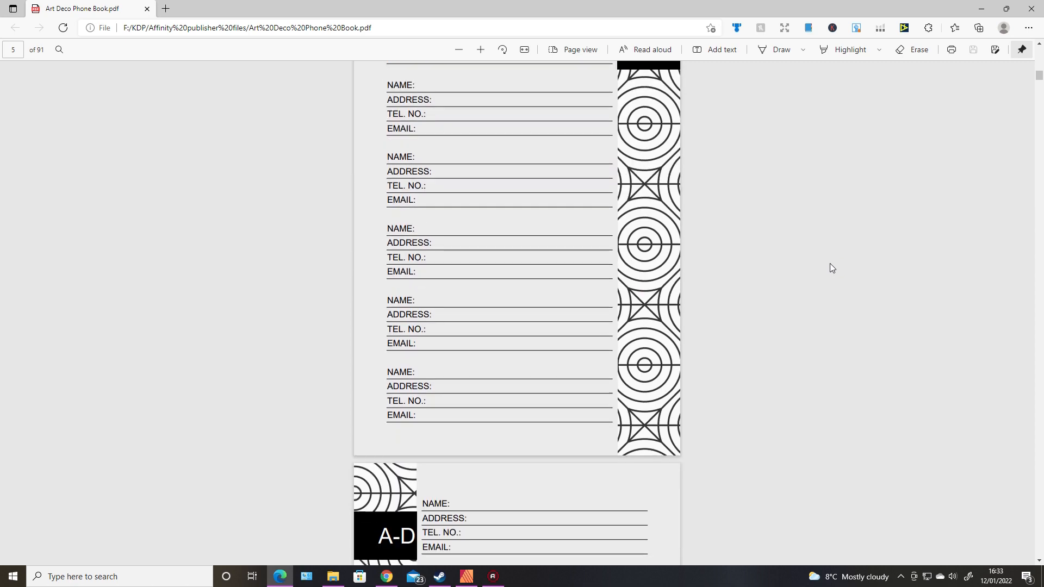
scroll(784, 245, "down", 3)
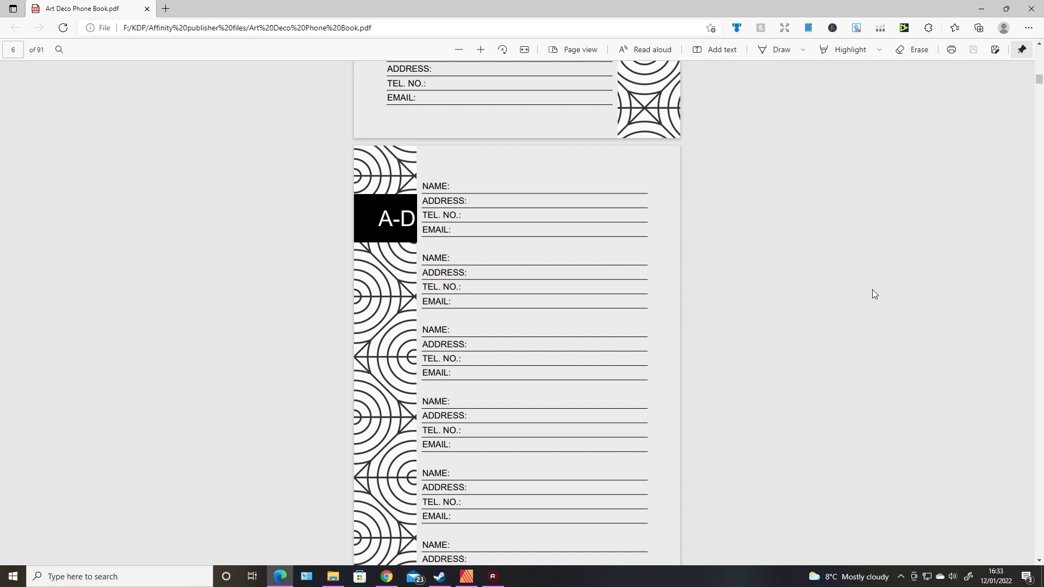
scroll(872, 291, "down", 15)
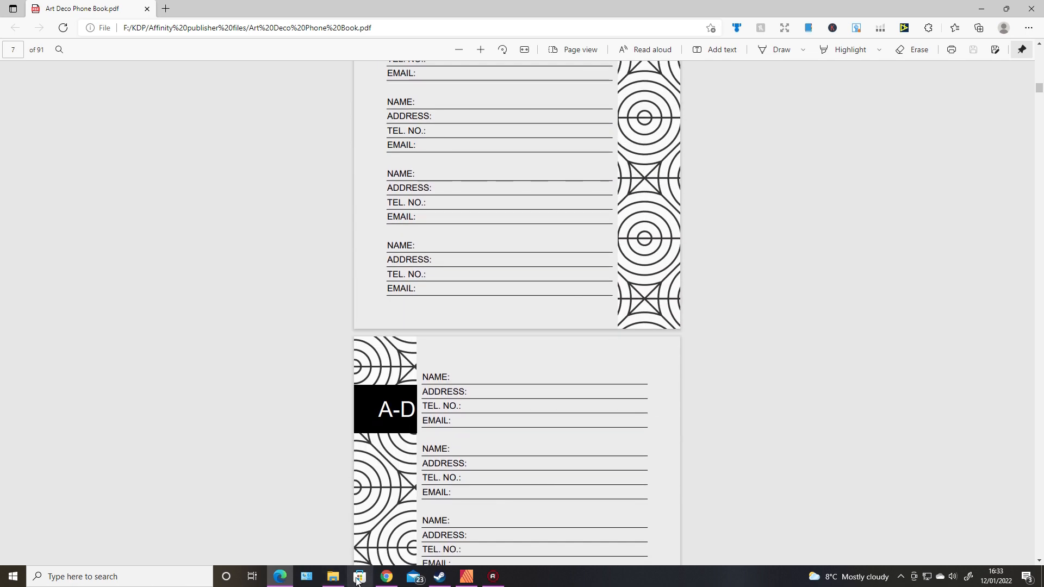
left_click(466, 576)
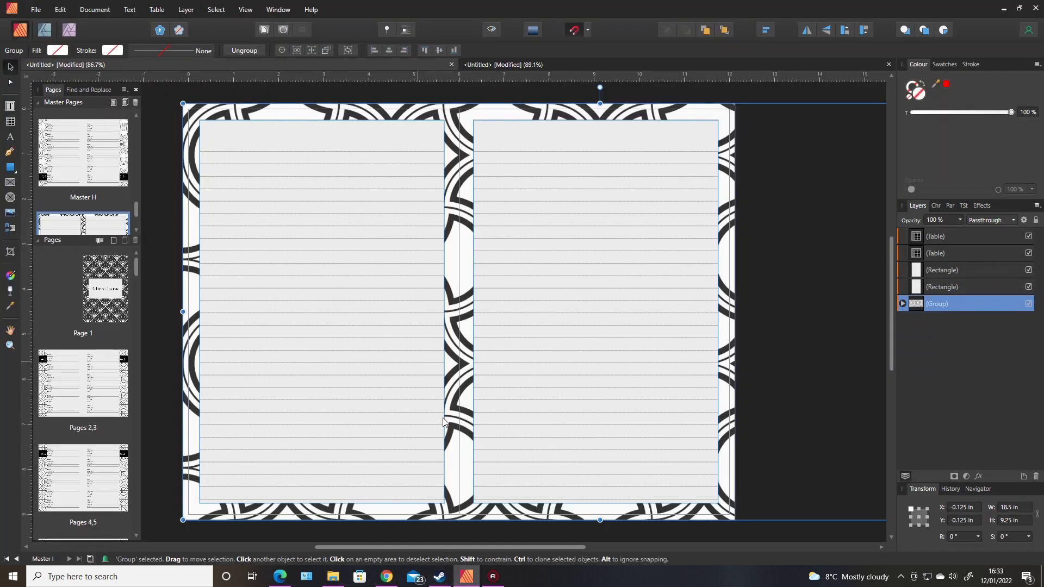
Switch to the 81-page working document showing its plain A-D spread.
left_click(591, 62)
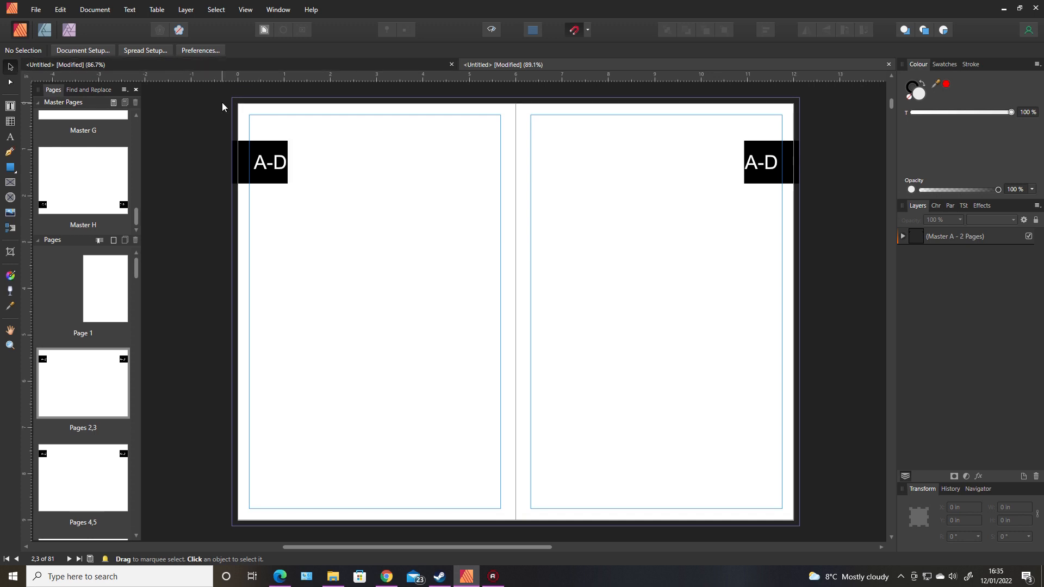
View the patterned directory's cover and A–D pages 2,3, comparing against the blank document.
left_click(210, 64)
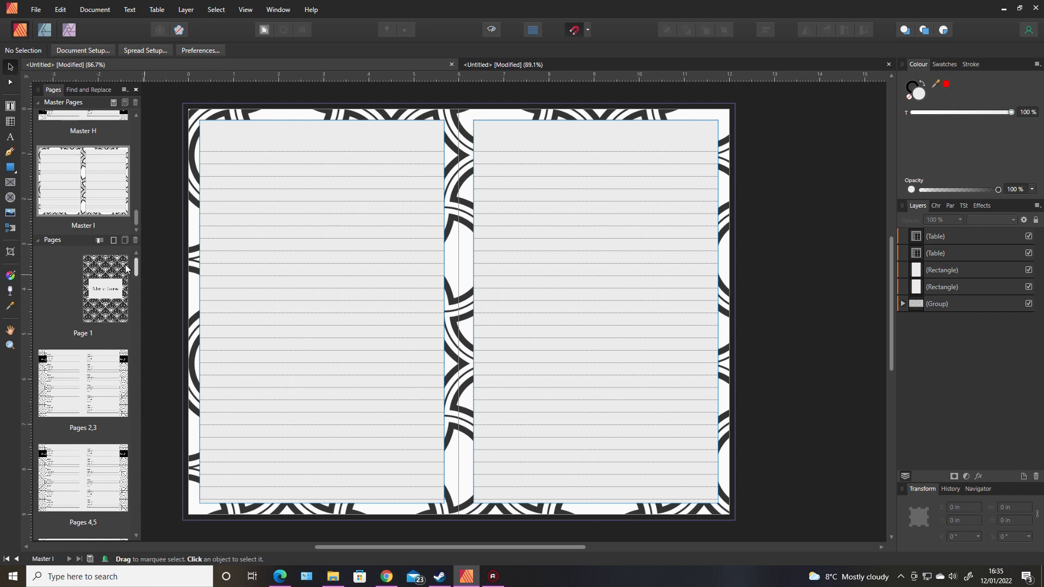
double_click(123, 283)
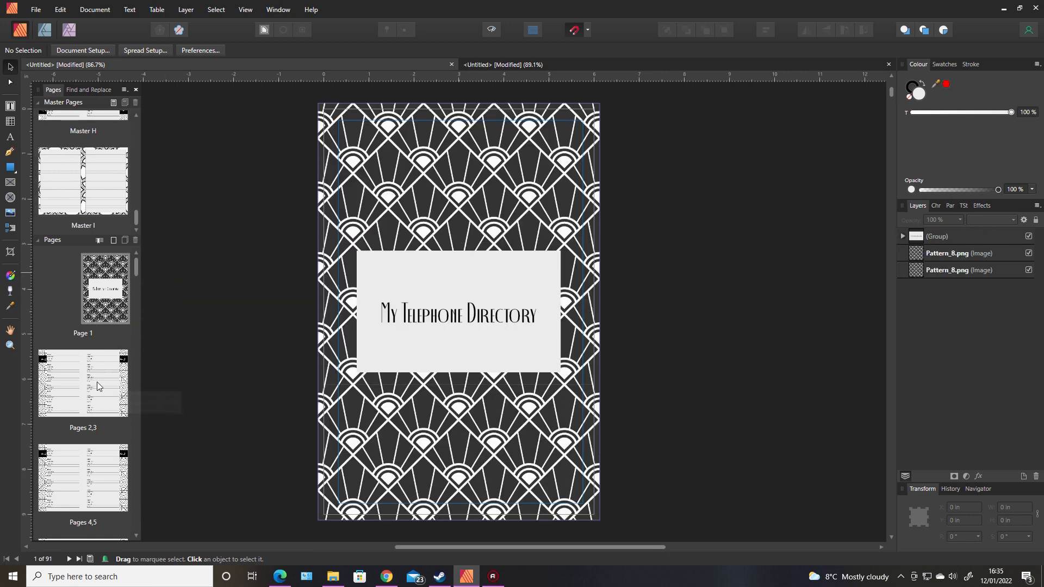
double_click(97, 381)
left_click_drag(447, 546, 377, 546)
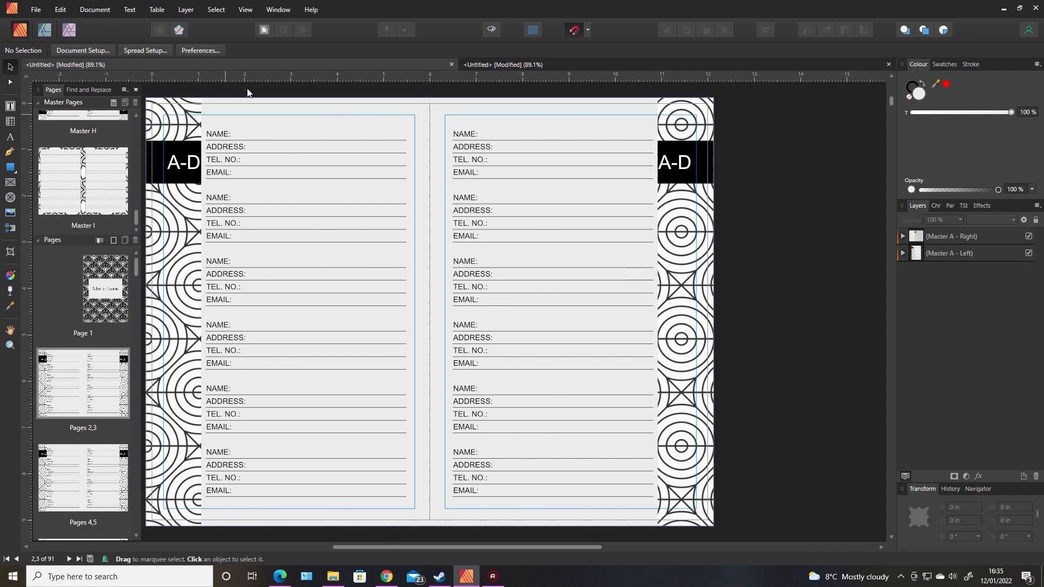
left_click(558, 65)
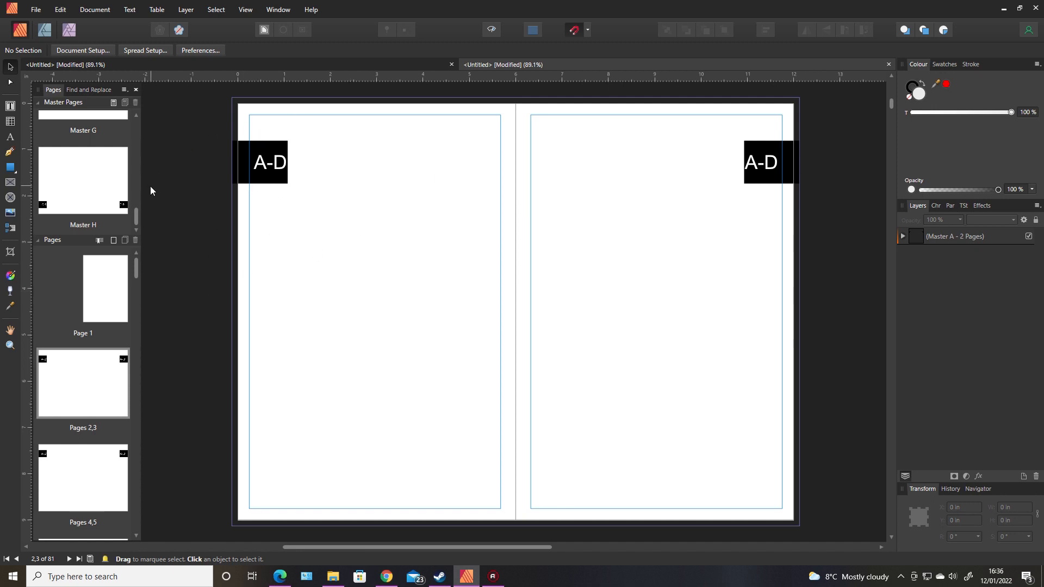
left_click(207, 64)
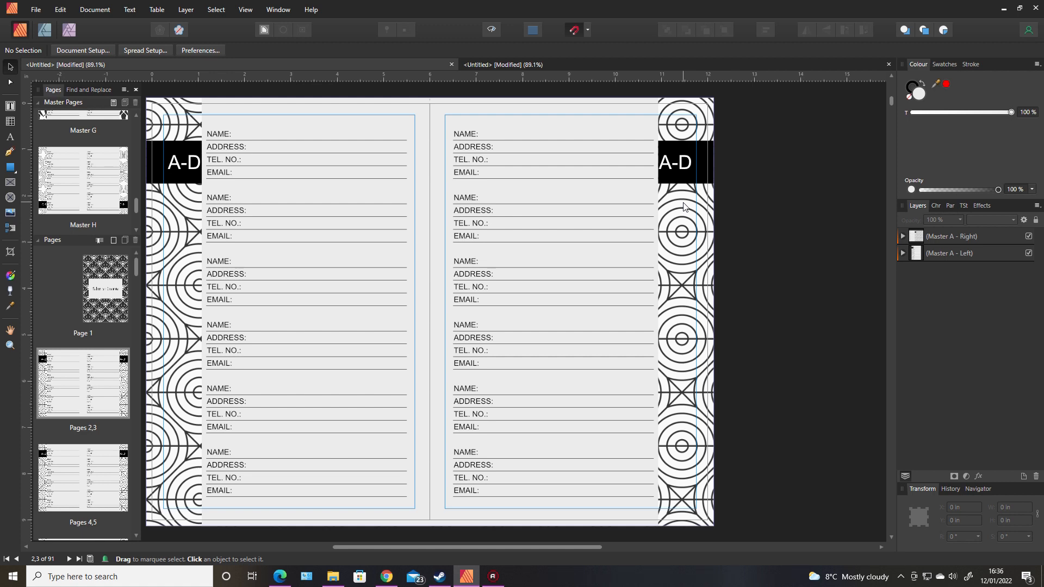
scroll(817, 443, "left", 1)
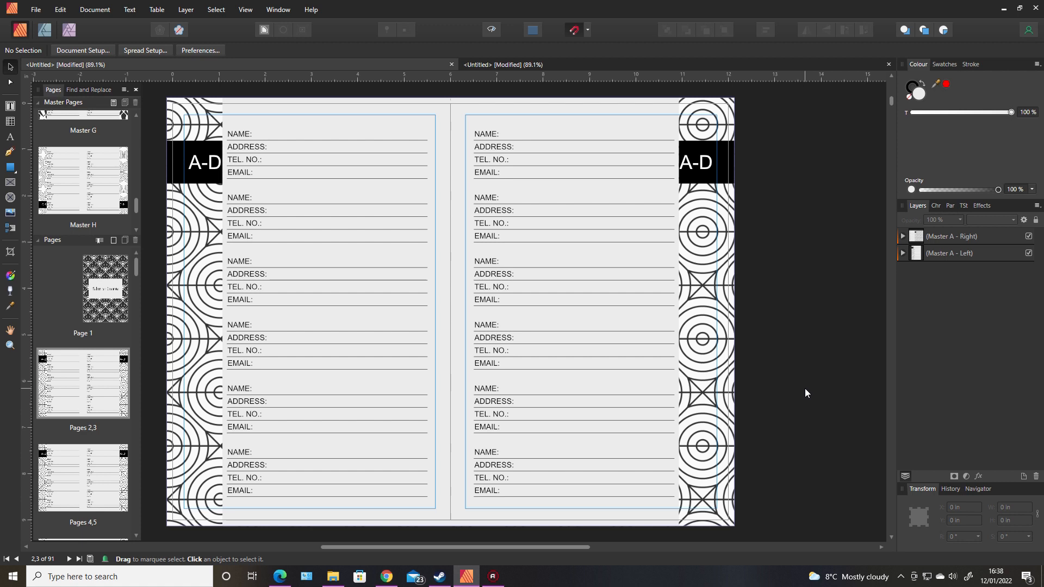
View Masters H and A, then return to the plain 81-page document.
double_click(127, 193)
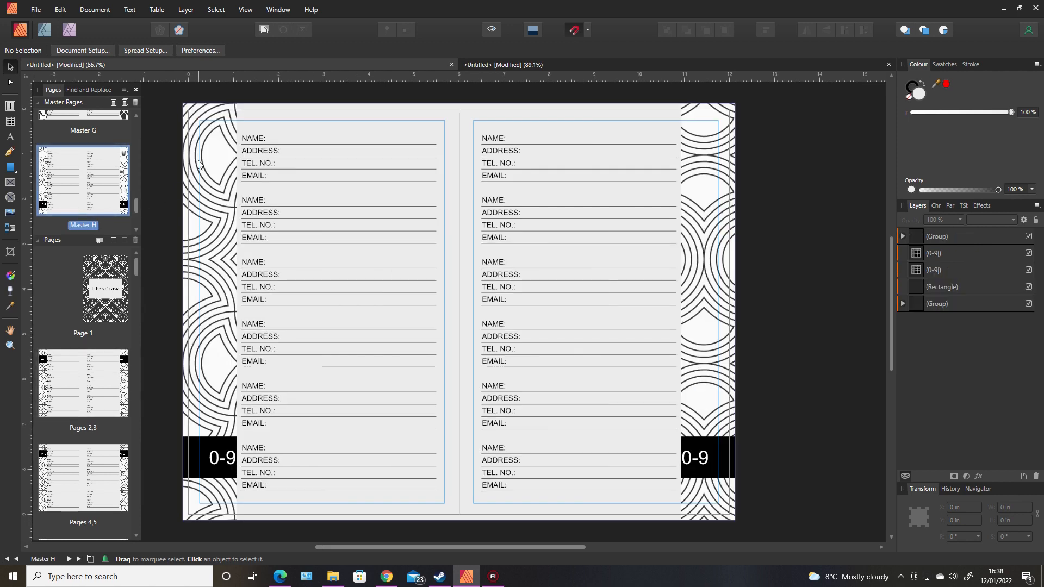
left_click_drag(136, 205, 138, 125)
double_click(126, 135)
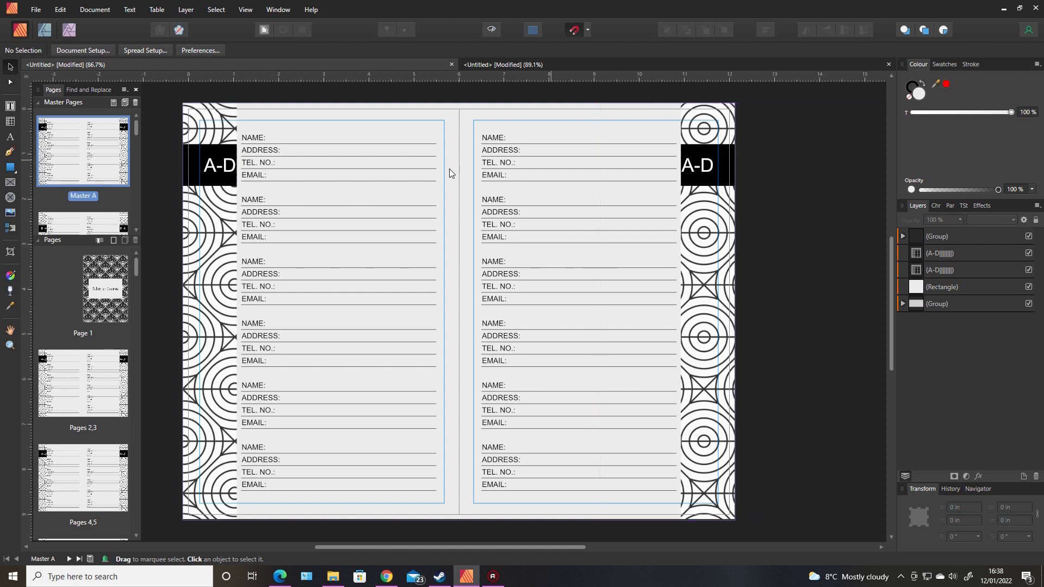
left_click(477, 68)
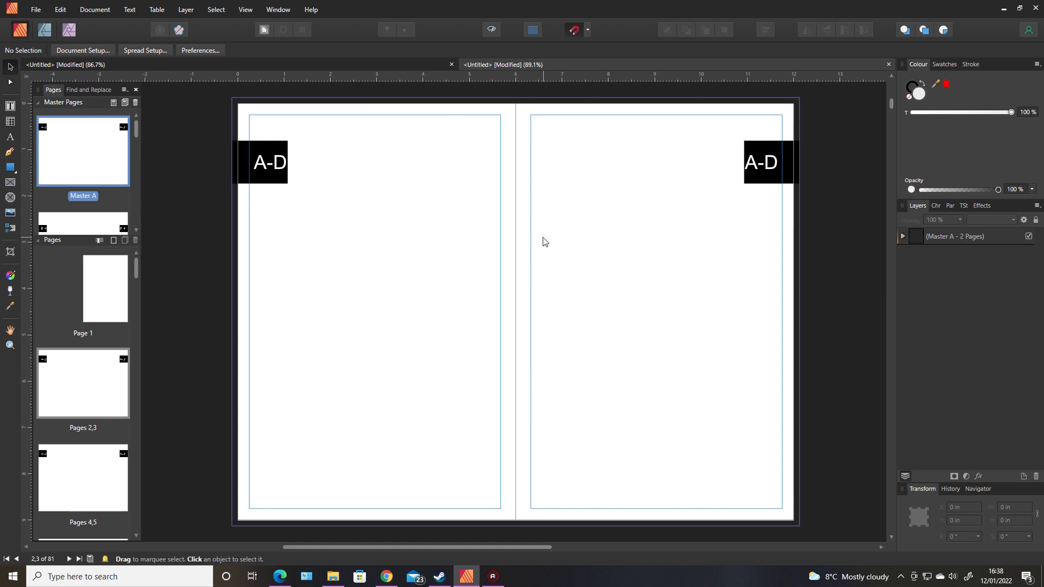